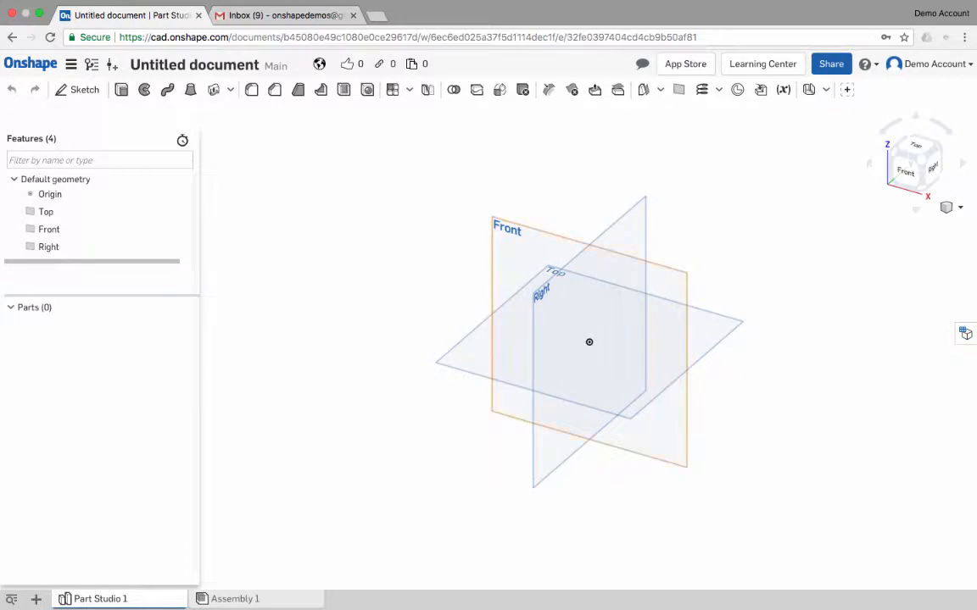
# - Start a sketch on the Front plane, viewed normal to the plane
pyautogui.click(507, 229)
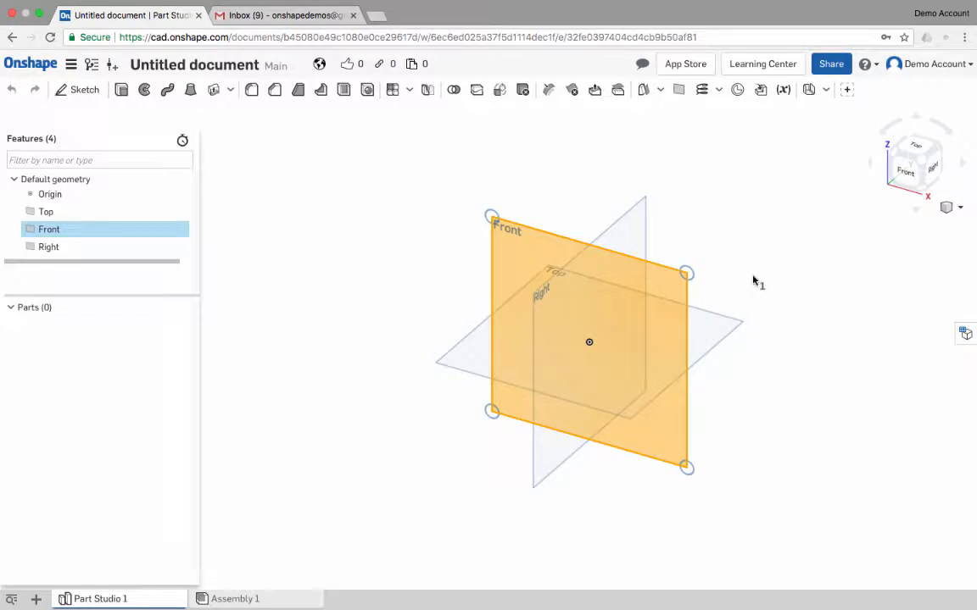
pyautogui.press('n')
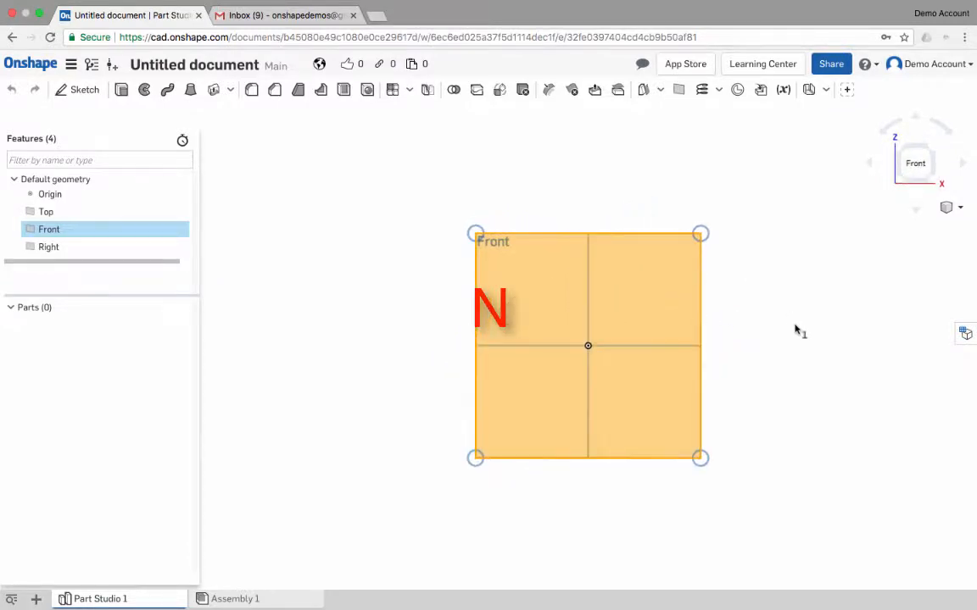
pyautogui.scroll(-3, 704, 314)
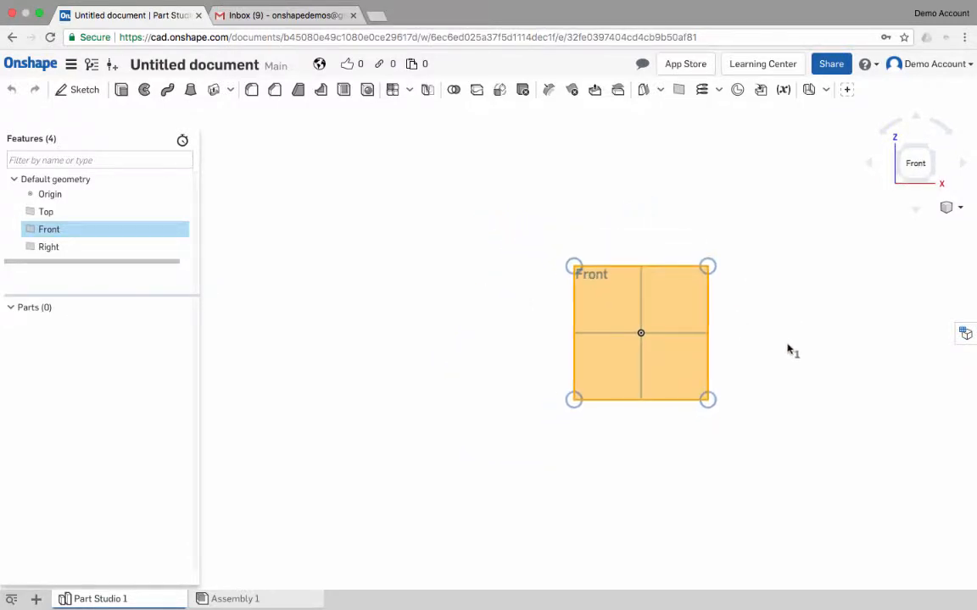
pyautogui.press('s')
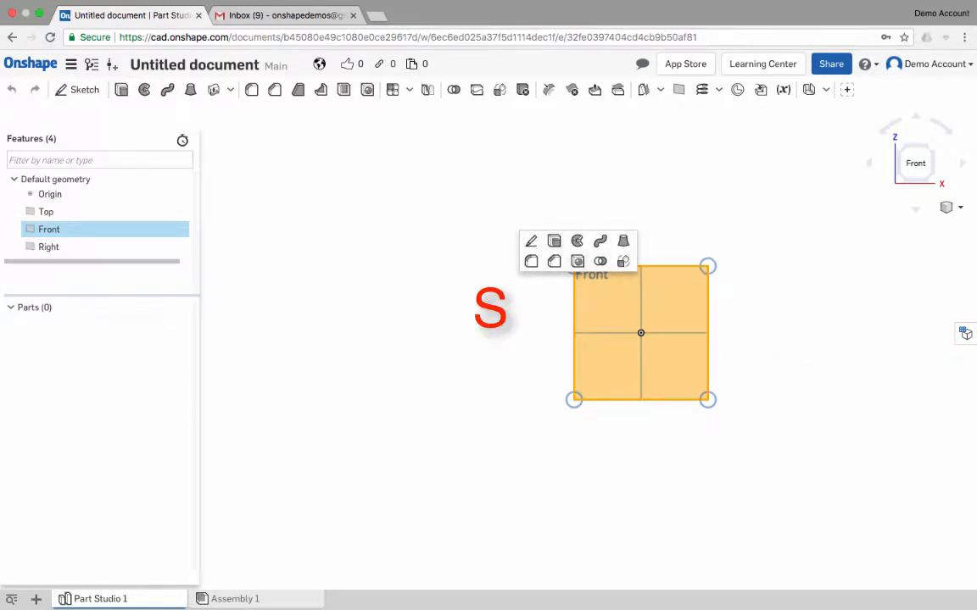
pyautogui.click(531, 242)
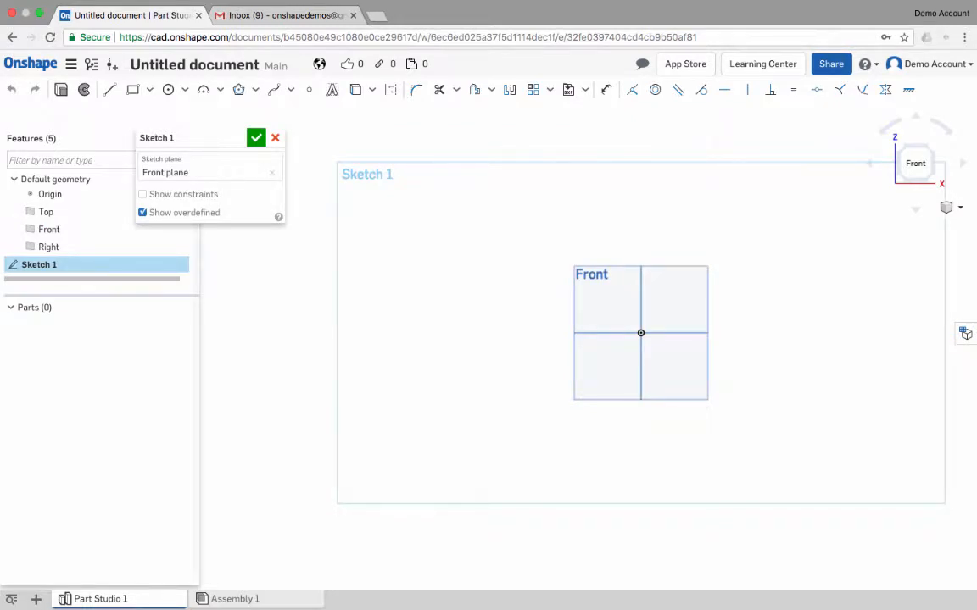
# - Sketch a closed four-sided line profile with a horizontal top edge about 520 mm, vertical right edge, and slanted edges about 417 mm and 276 mm
pyautogui.press('l')
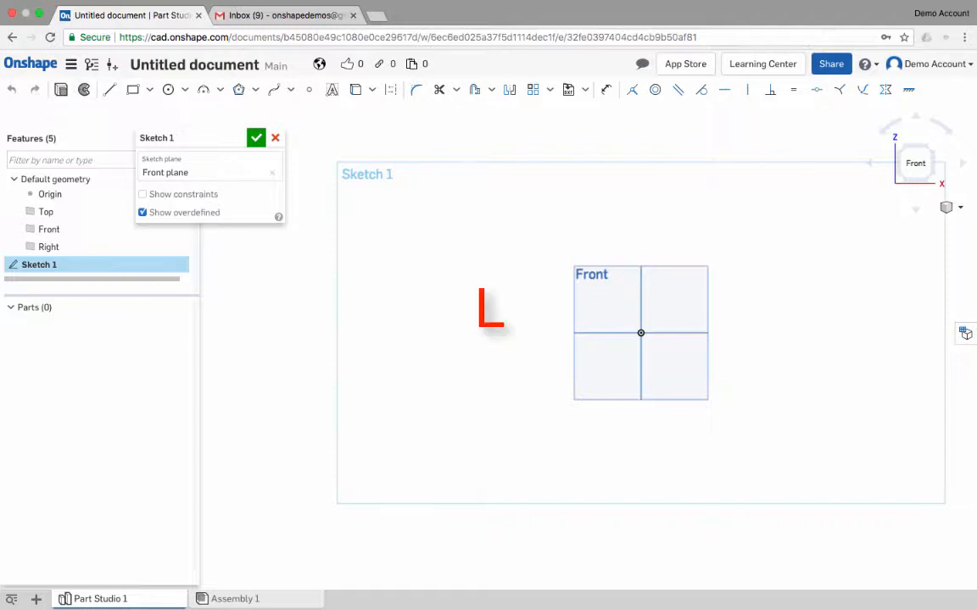
pyautogui.click(473, 292)
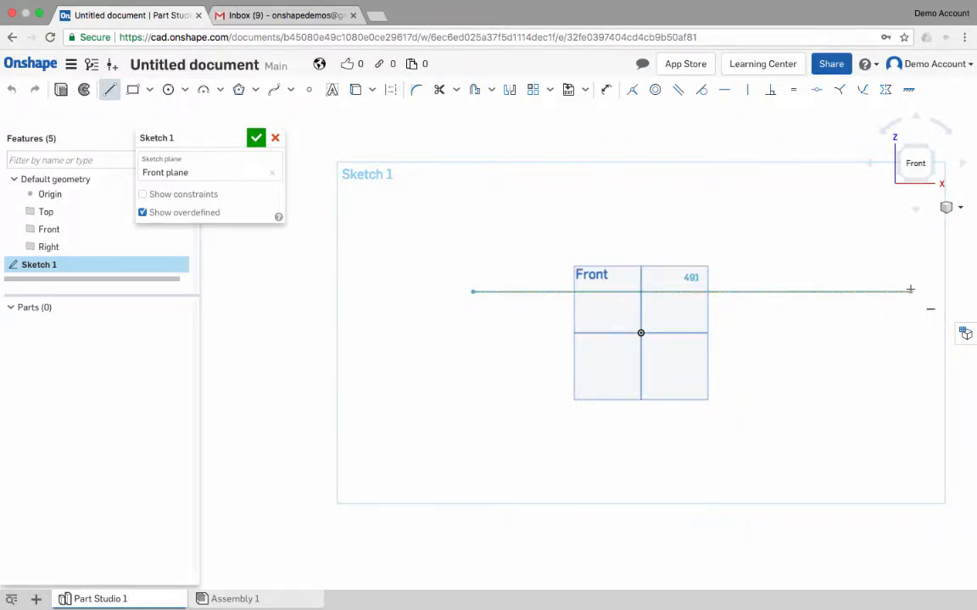
pyautogui.click(936, 291)
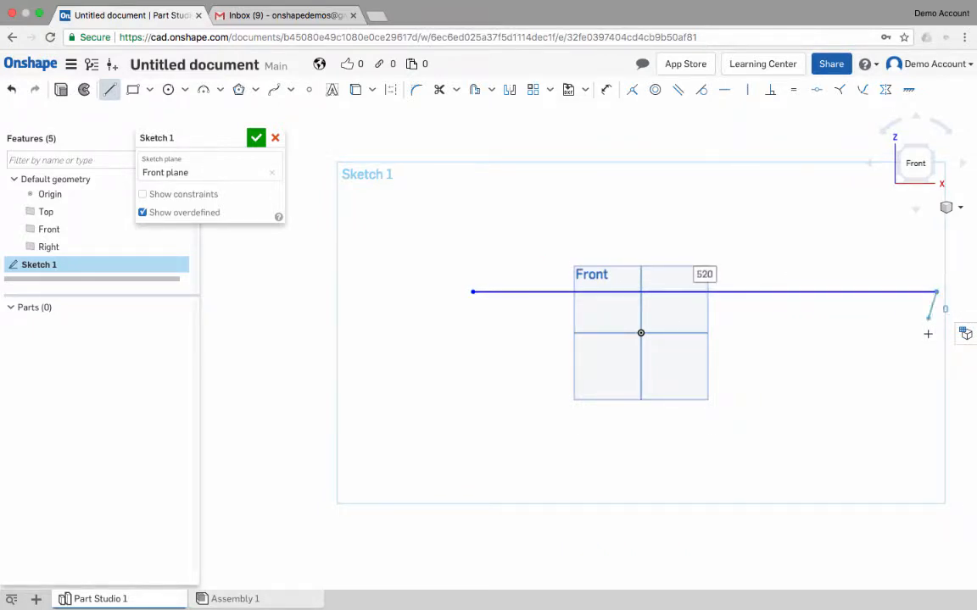
pyautogui.click(935, 385)
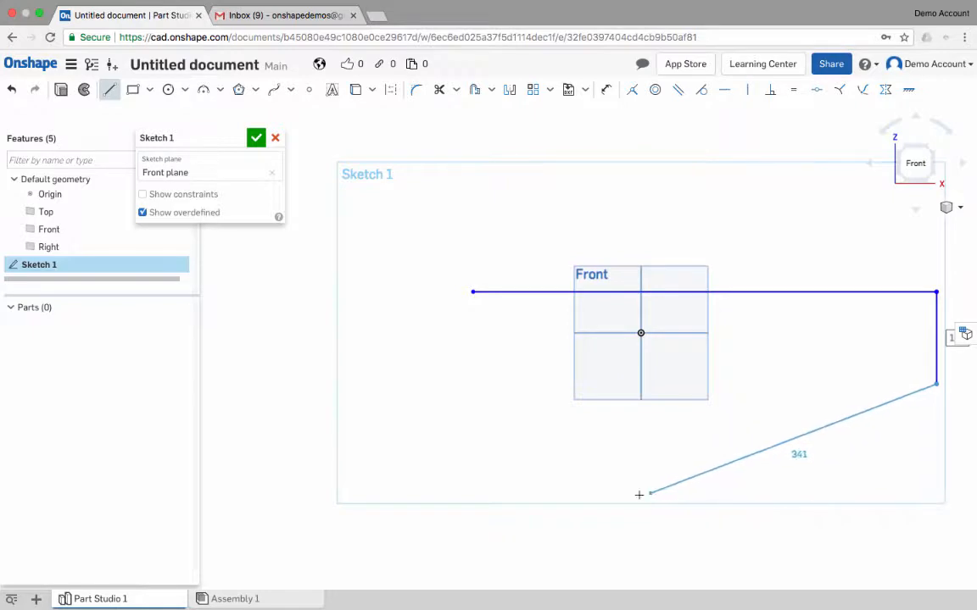
pyautogui.click(587, 510)
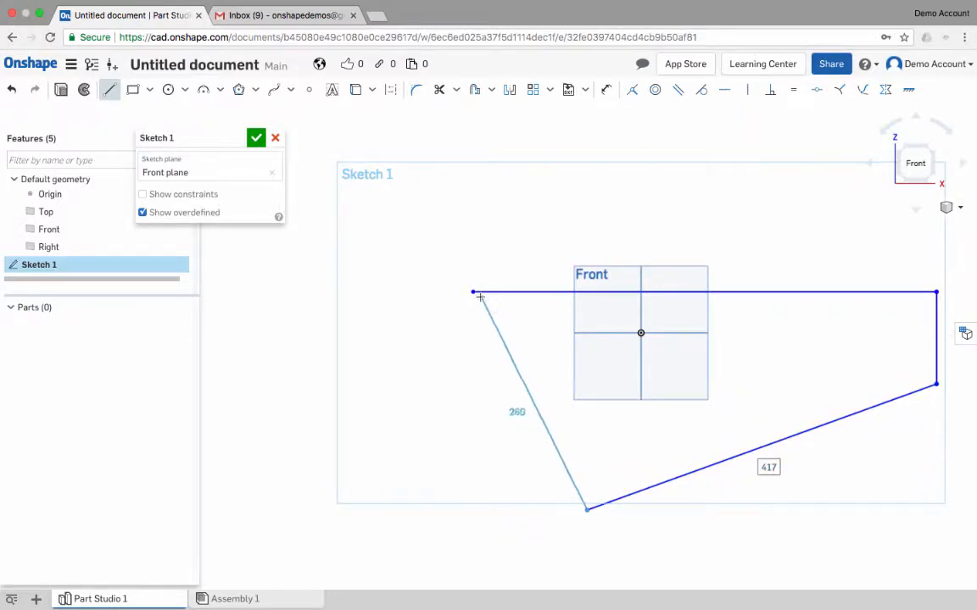
pyautogui.click(474, 293)
# - Dimension the profile's slanted left edge at 400 mm
pyautogui.moveTo(848, 369); pyautogui.dragTo(671, 341, button='middle')
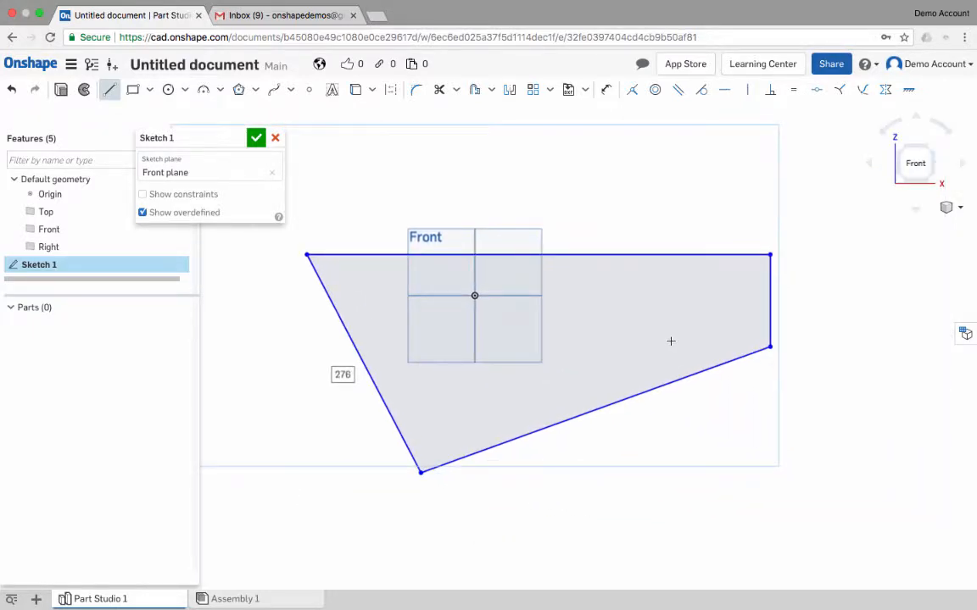
pyautogui.scroll(-2, 671, 341)
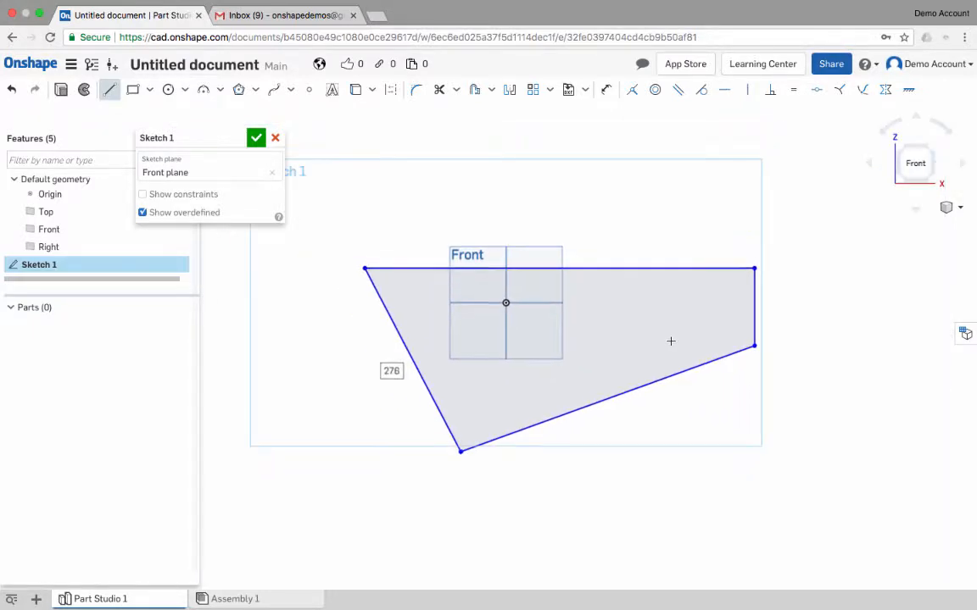
pyautogui.doubleClick(385, 372)
pyautogui.write('400')
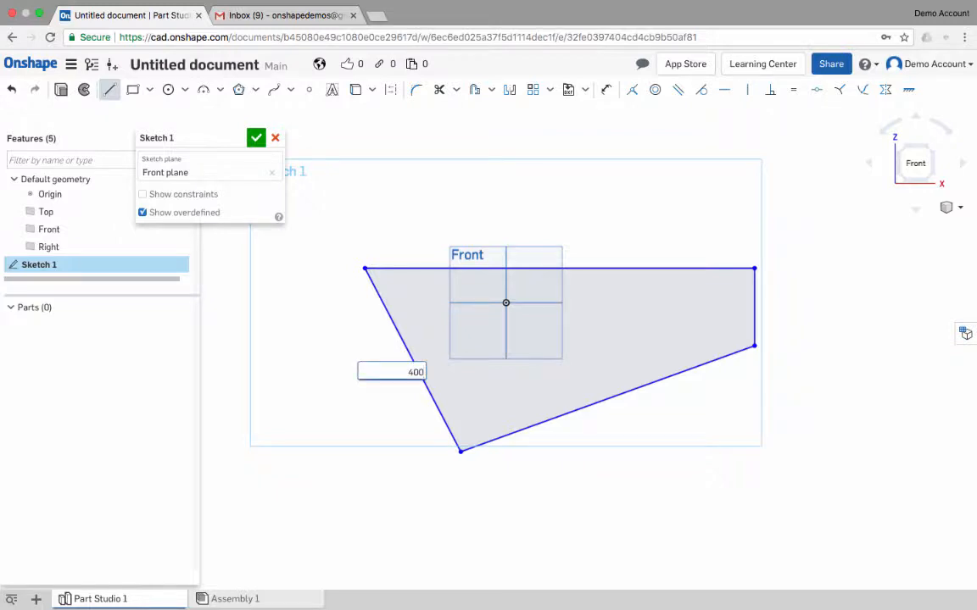
pyautogui.press('Return')
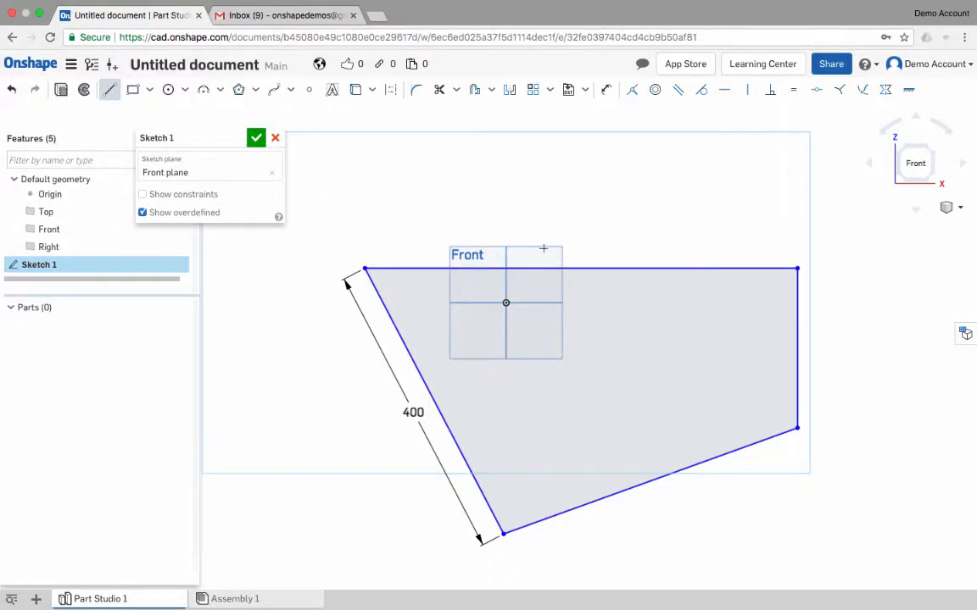
# - Dimension the lengths of the profile's horizontal top edge and vertical right edge
pyautogui.click(633, 268)
pyautogui.press('Escape')
pyautogui.press('d')
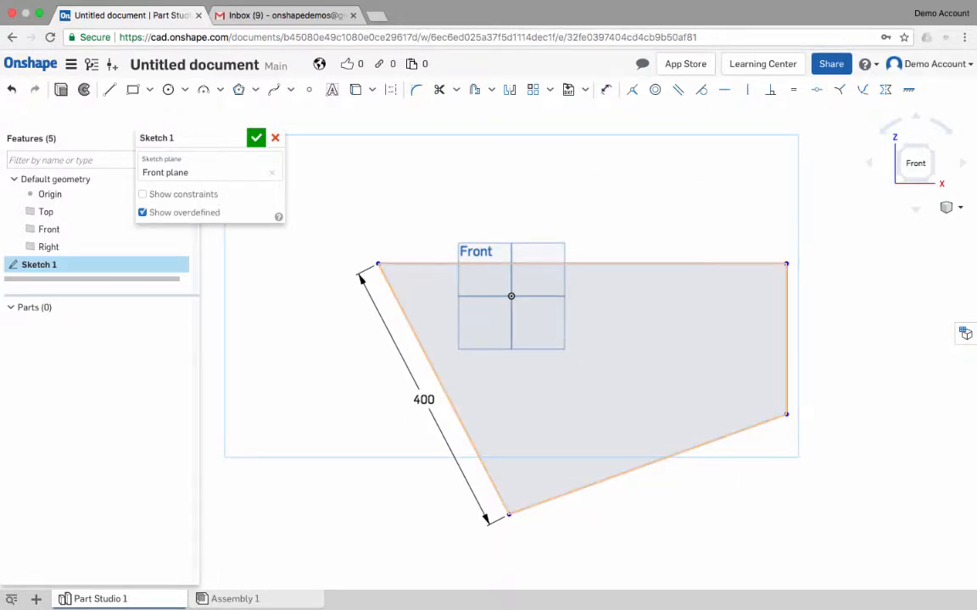
pyautogui.press('d')
pyautogui.click(591, 264)
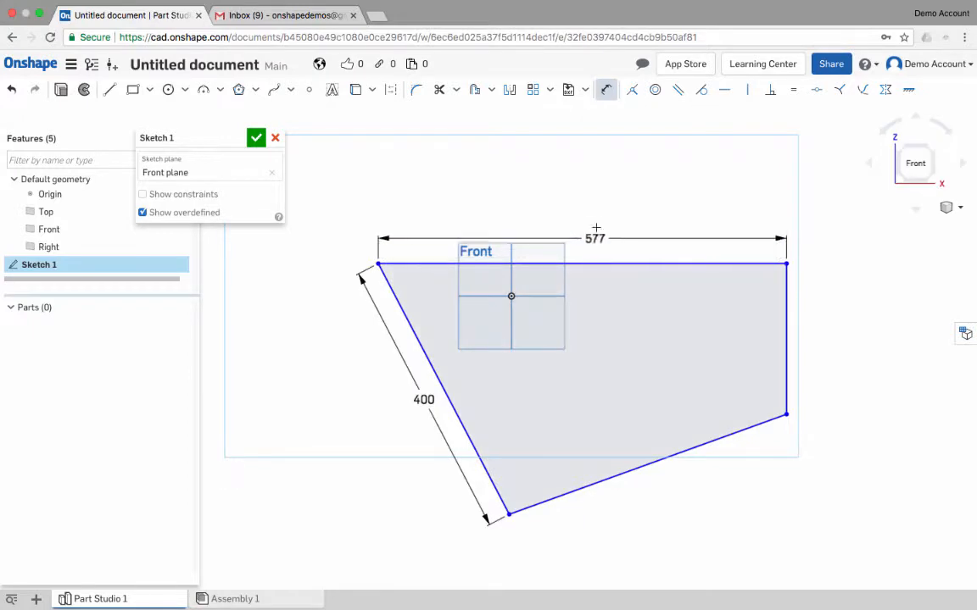
pyautogui.click(598, 218)
pyautogui.click(786, 300)
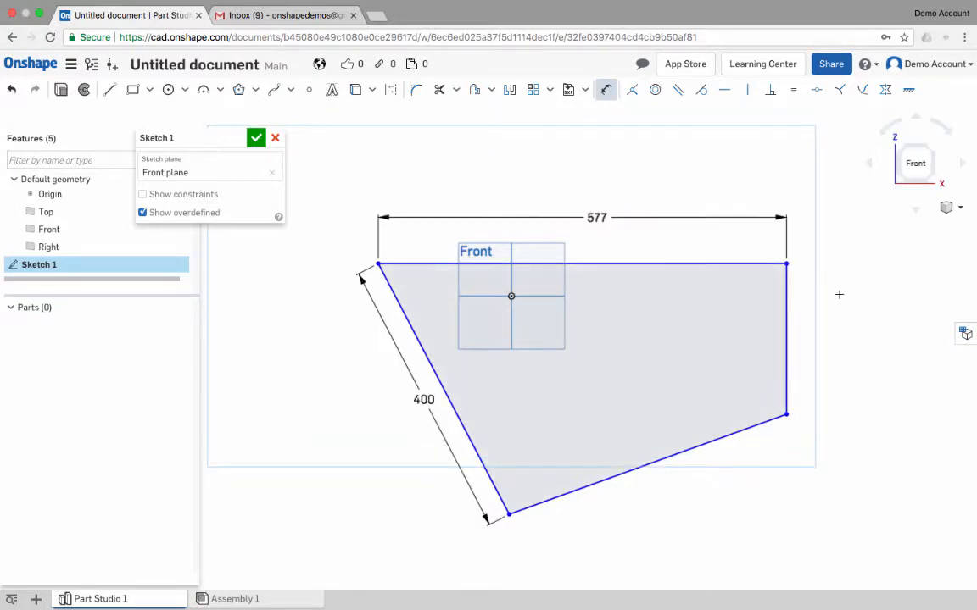
pyautogui.click(843, 295)
# - Dimension the angle between the top edge and the slanted left edge, accepting the default value
pyautogui.click(416, 265)
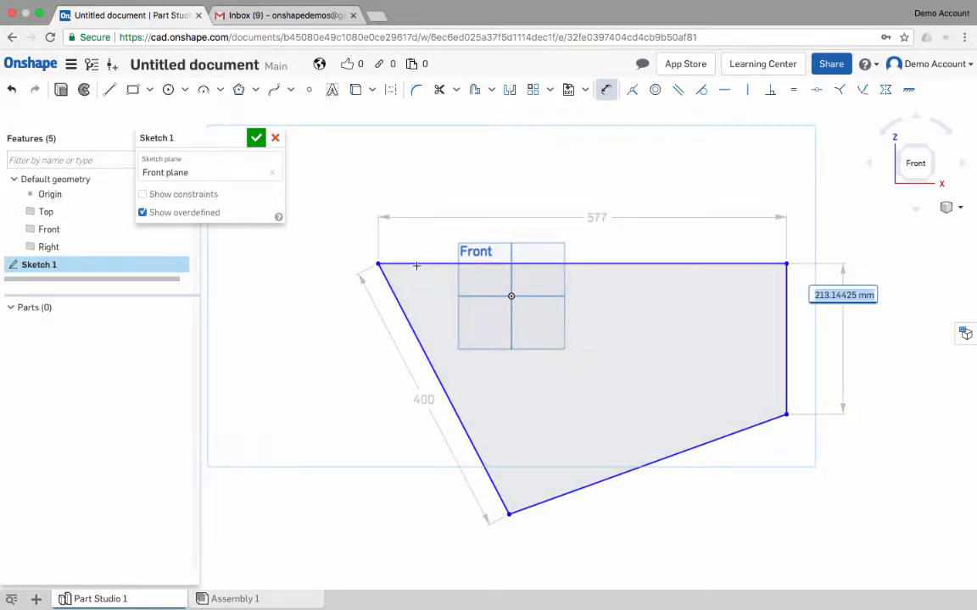
pyautogui.click(396, 299)
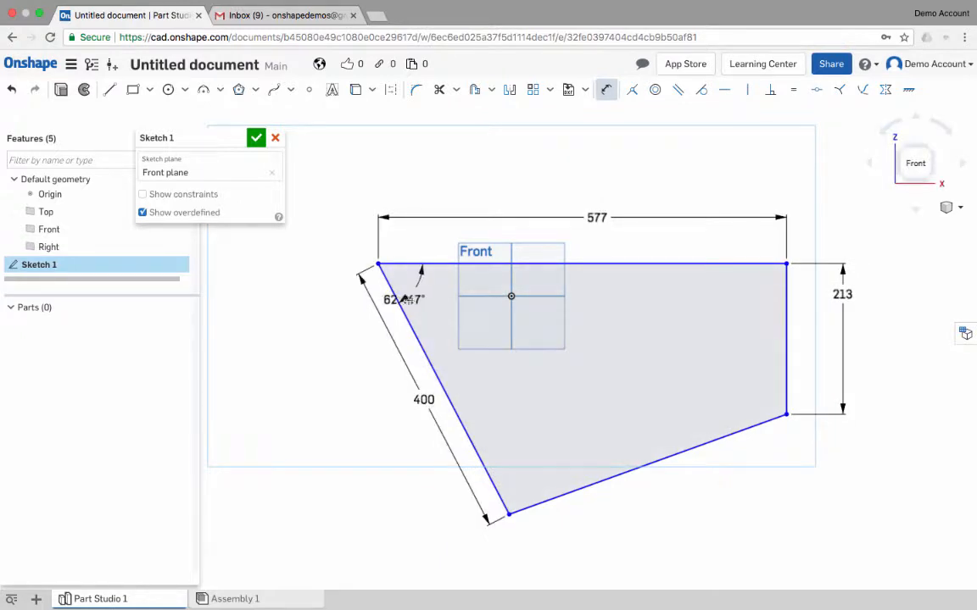
pyautogui.click(431, 307)
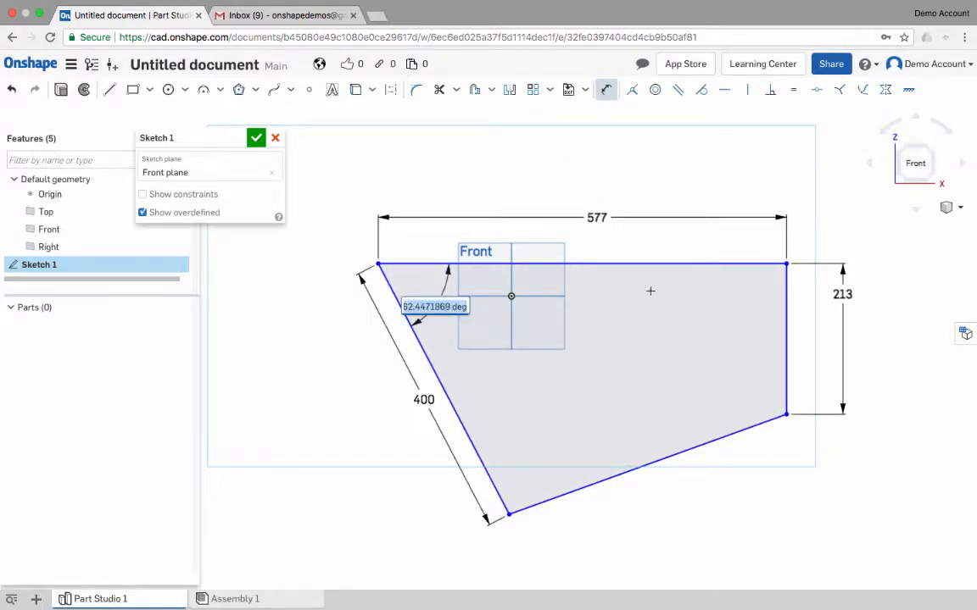
pyautogui.click(589, 262)
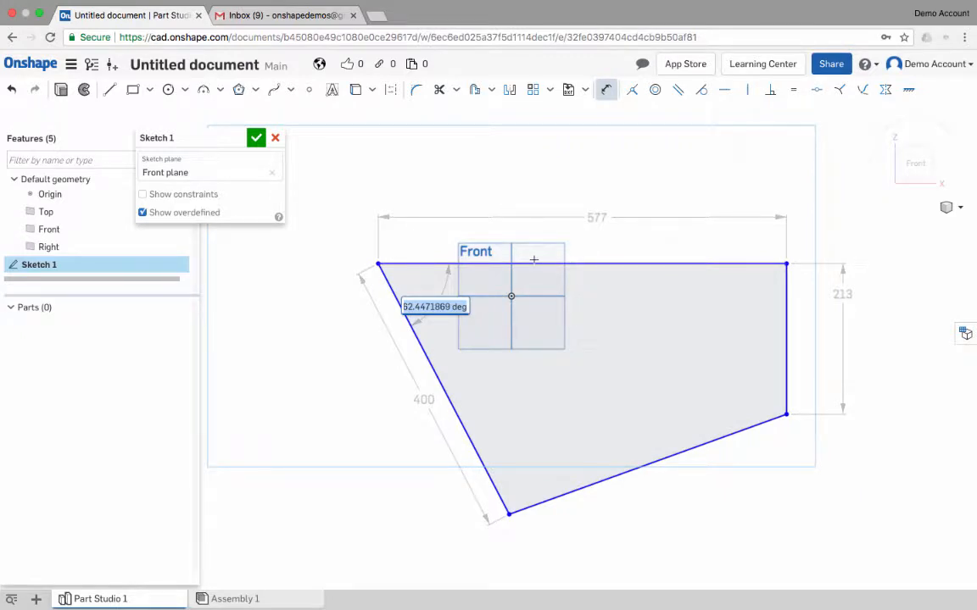
pyautogui.press('Return')
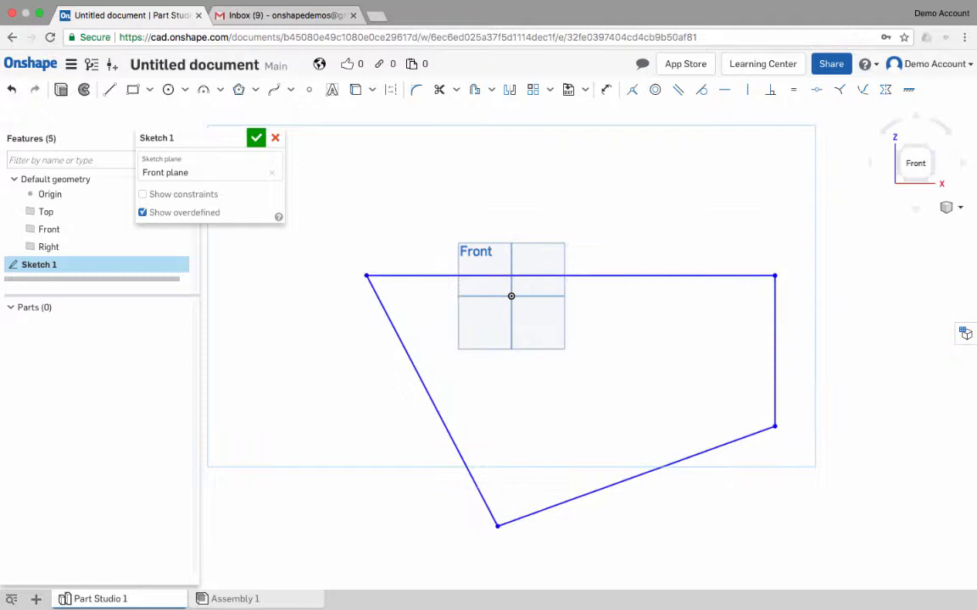
# - Add a Midpoint constraint between the origin and the profile's top edge
pyautogui.moveTo(571, 276)
pyautogui.mouseDown()
pyautogui.moveTo(549, 303)
pyautogui.moveTo(479, 312)
pyautogui.moveTo(606, 320)
pyautogui.moveTo(462, 286)
pyautogui.moveTo(507, 201)
pyautogui.moveTo(553, 249)
pyautogui.moveTo(540, 213)
pyautogui.mouseUp()
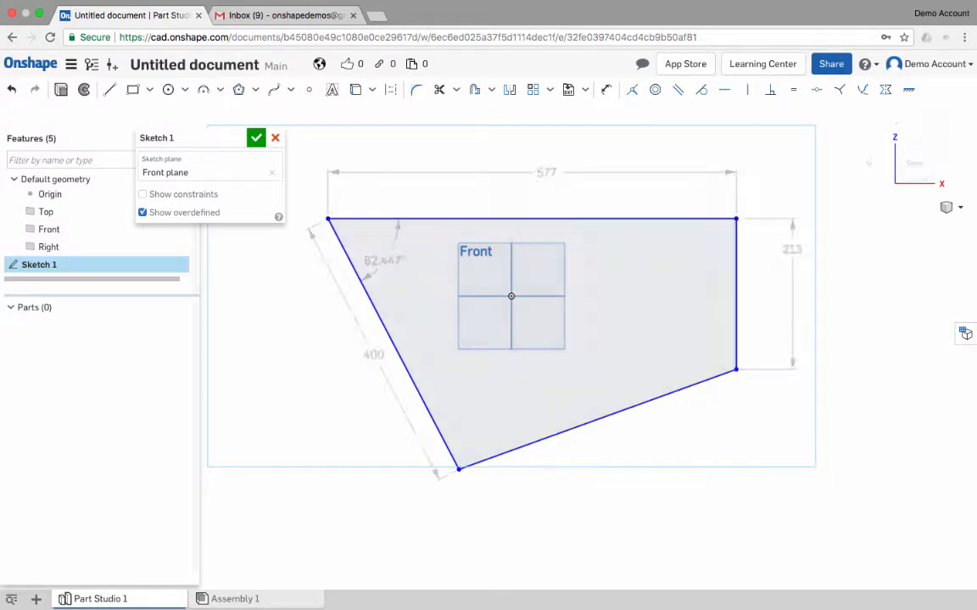
pyautogui.moveTo(585, 280)
pyautogui.mouseDown(button='right')
pyautogui.moveTo(517, 321)
pyautogui.moveTo(538, 335)
pyautogui.mouseUp(button='right')
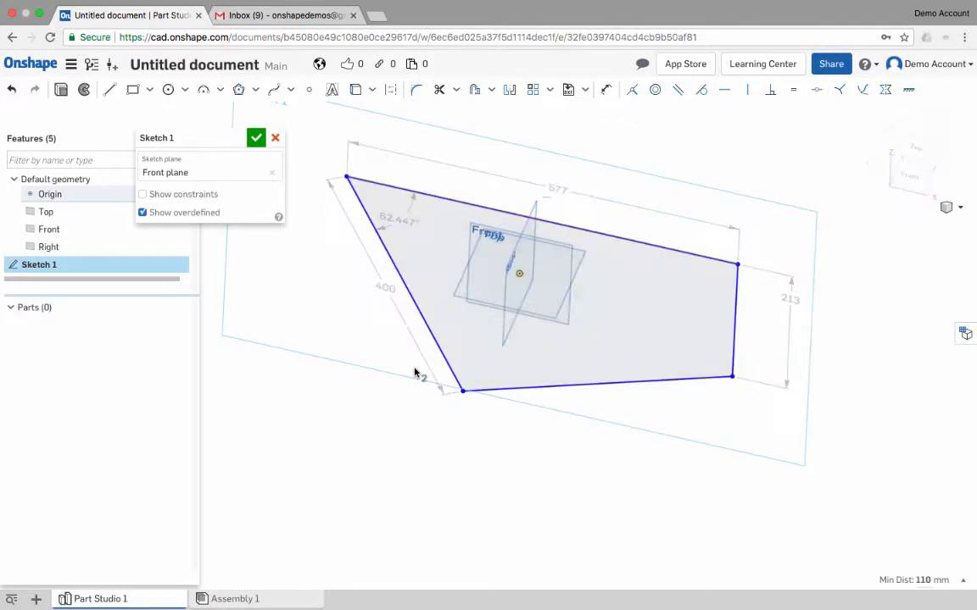
pyautogui.press('s')
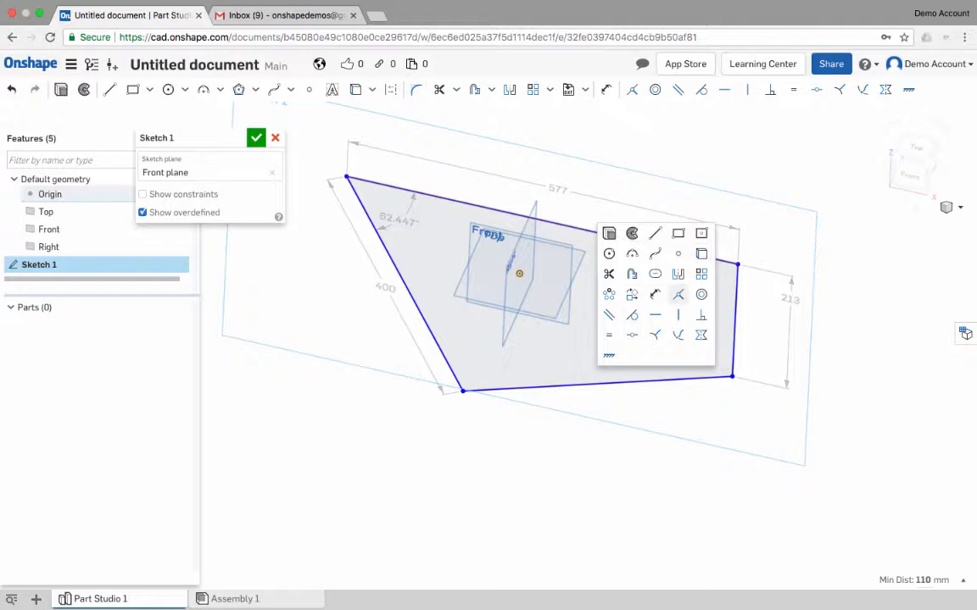
pyautogui.click(632, 335)
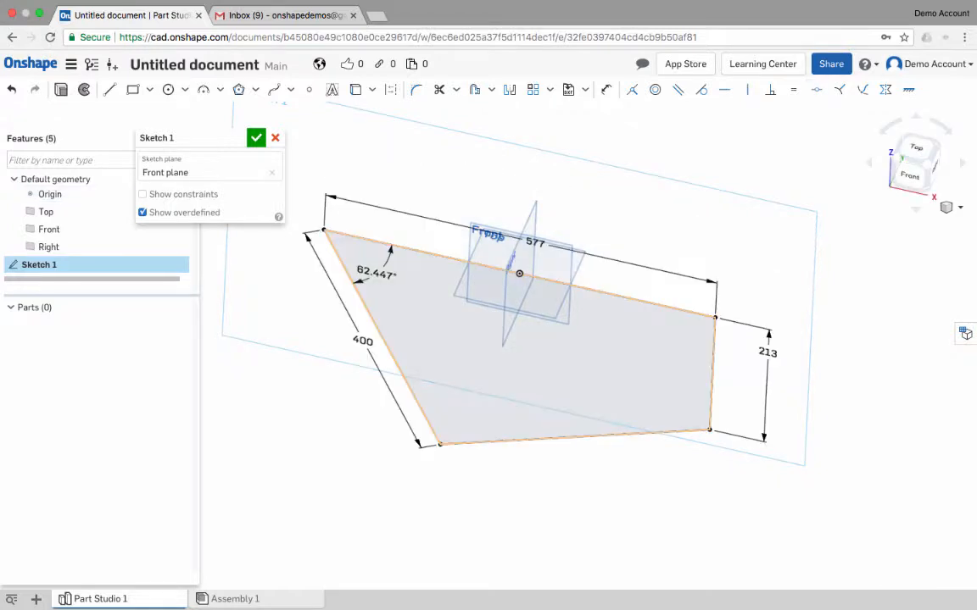
# - View the sketch normal to its plane and set the angle between the top and slanted left edges to 60°
pyautogui.press('n')
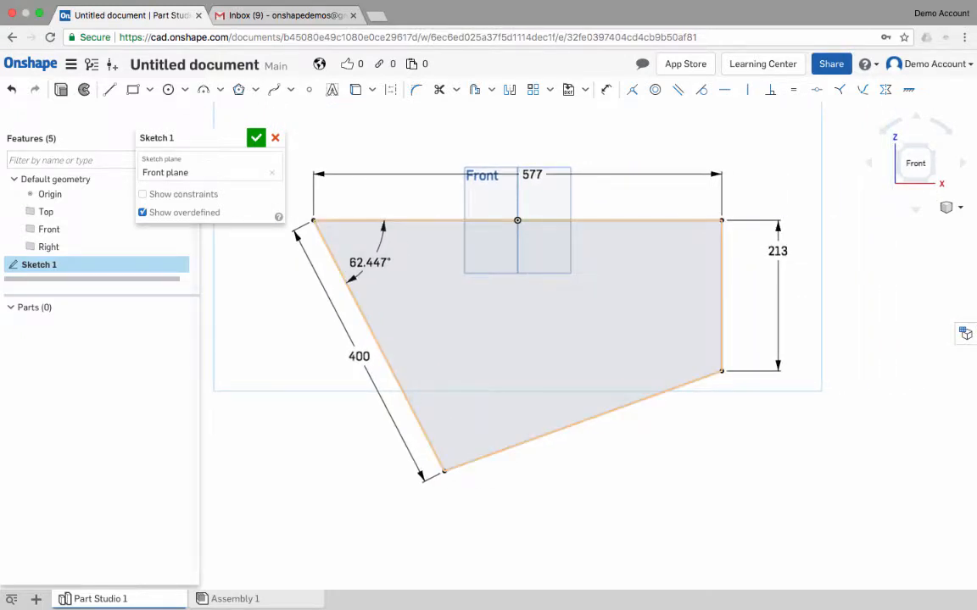
pyautogui.doubleClick(370, 263)
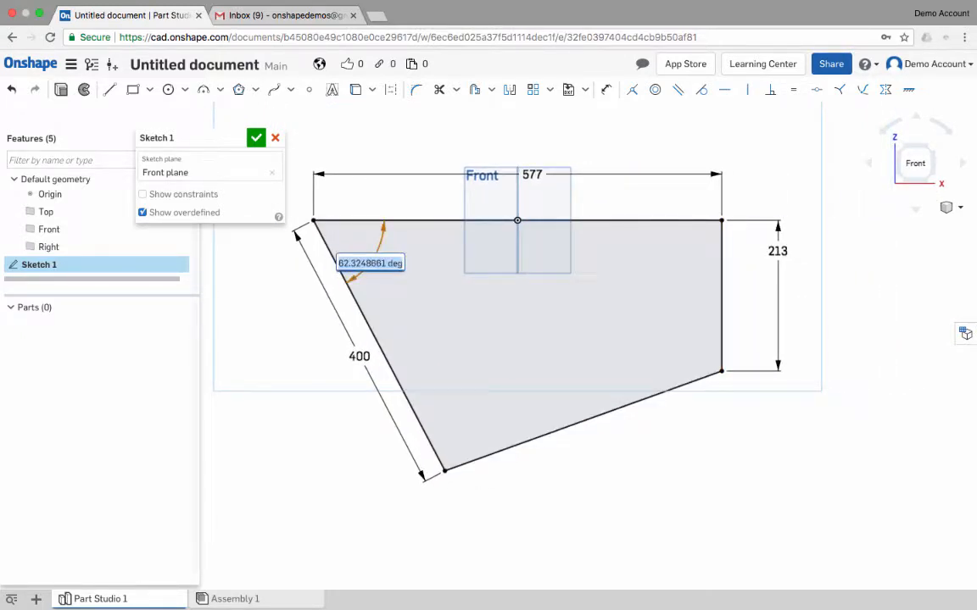
pyautogui.write('60')
pyautogui.press('Return')
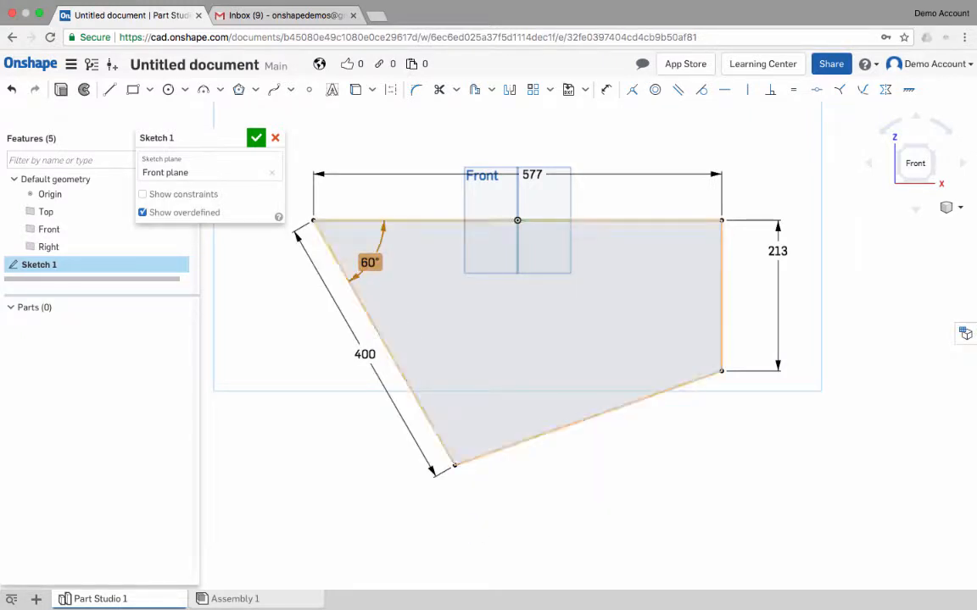
# - Set the top edge's length to 700 mm
pyautogui.doubleClick(532, 175)
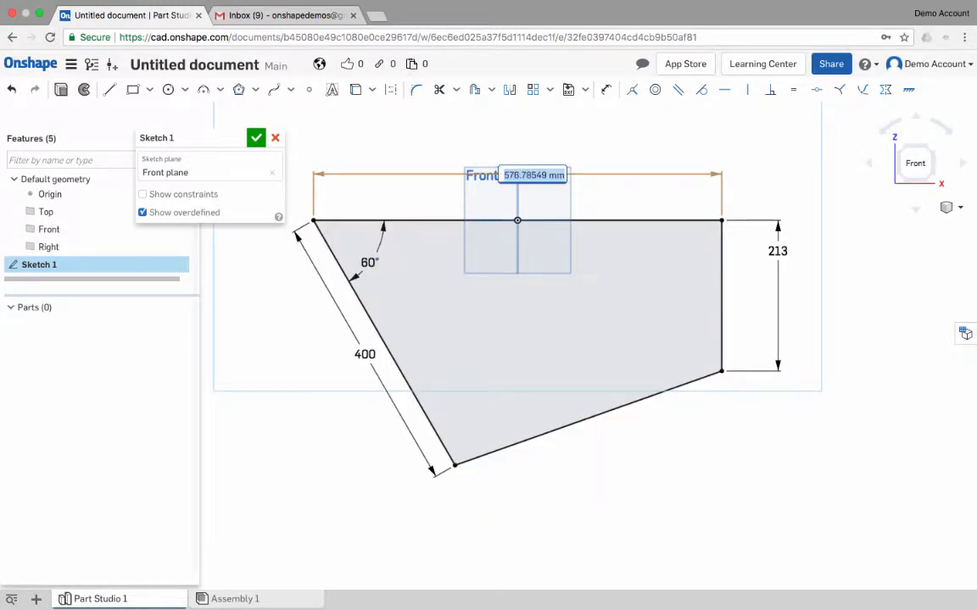
pyautogui.write('7')
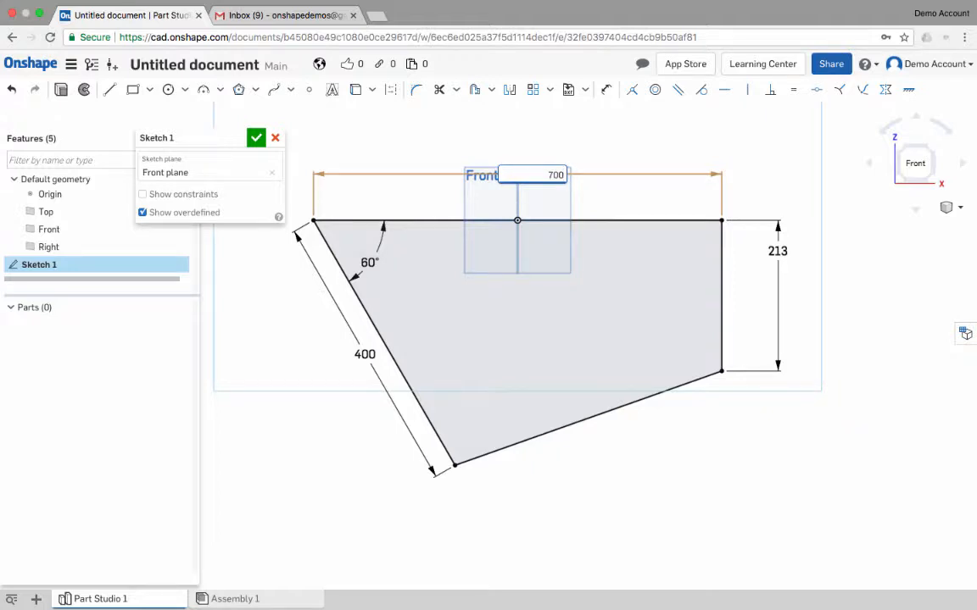
pyautogui.write('00')
pyautogui.press('Return')
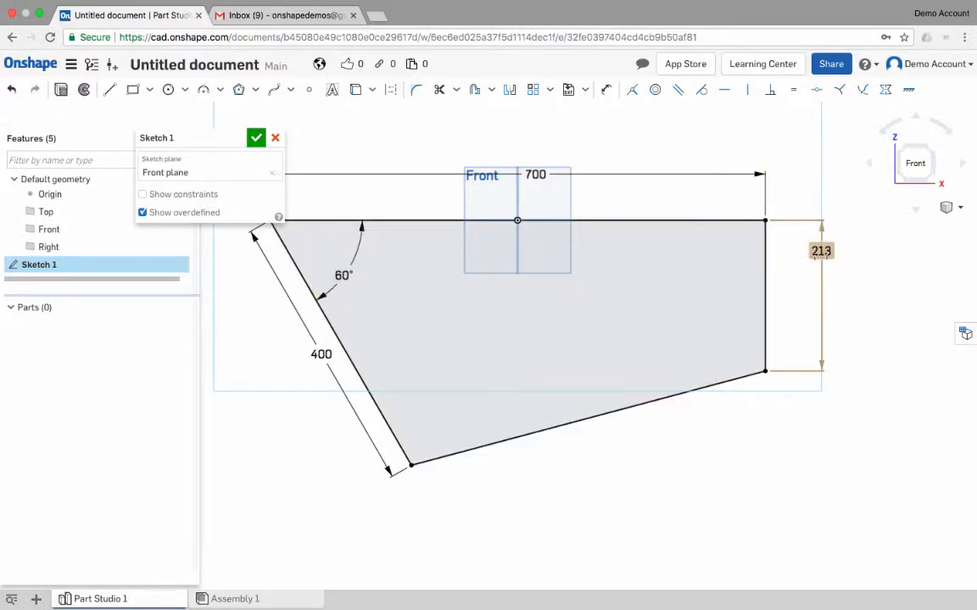
# - Set the vertical right edge's length to 200 mm
pyautogui.doubleClick(821, 251)
pyautogui.write('200')
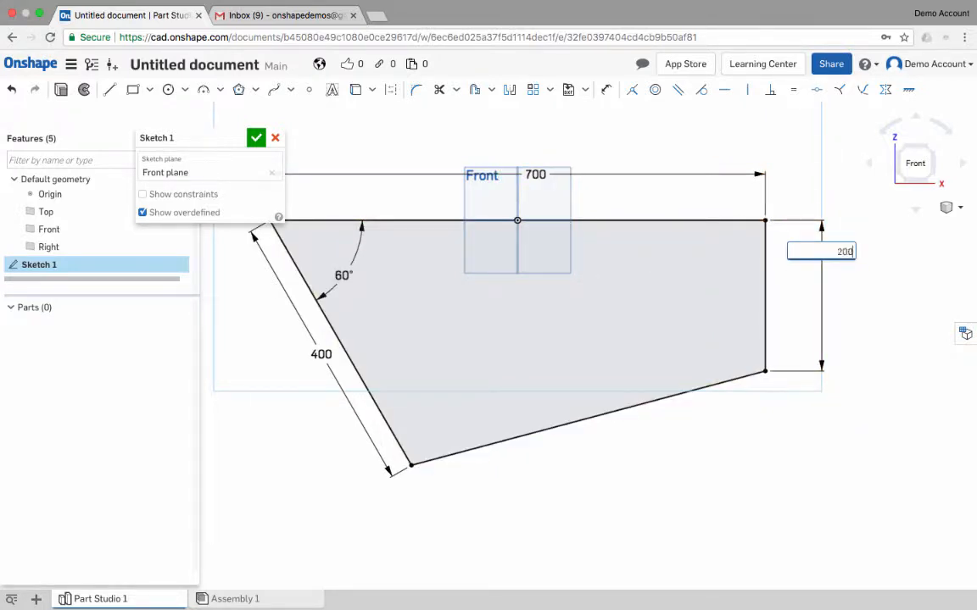
pyautogui.press('Return')
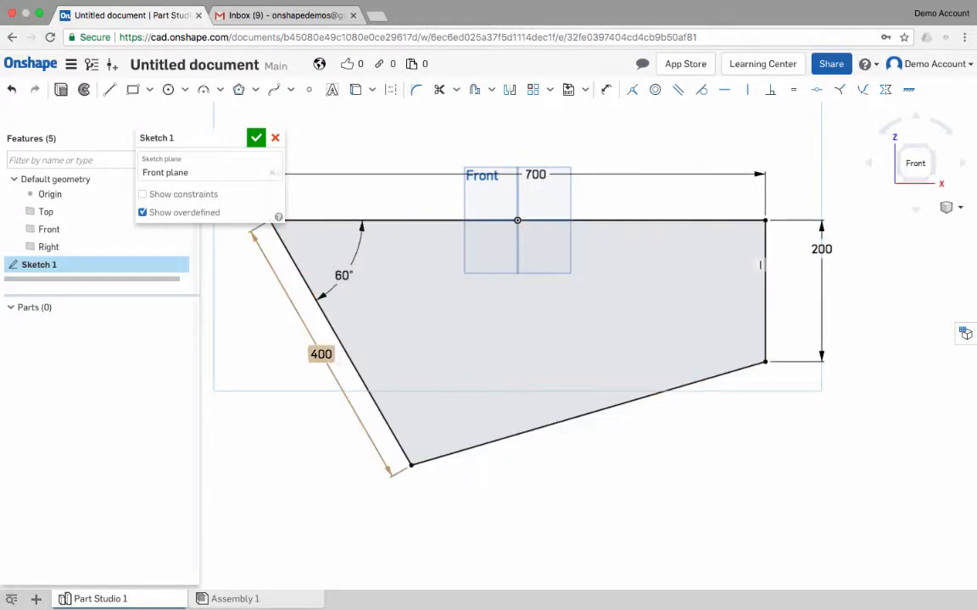
pyautogui.moveTo(407, 322); pyautogui.dragTo(542, 350, button='middle')
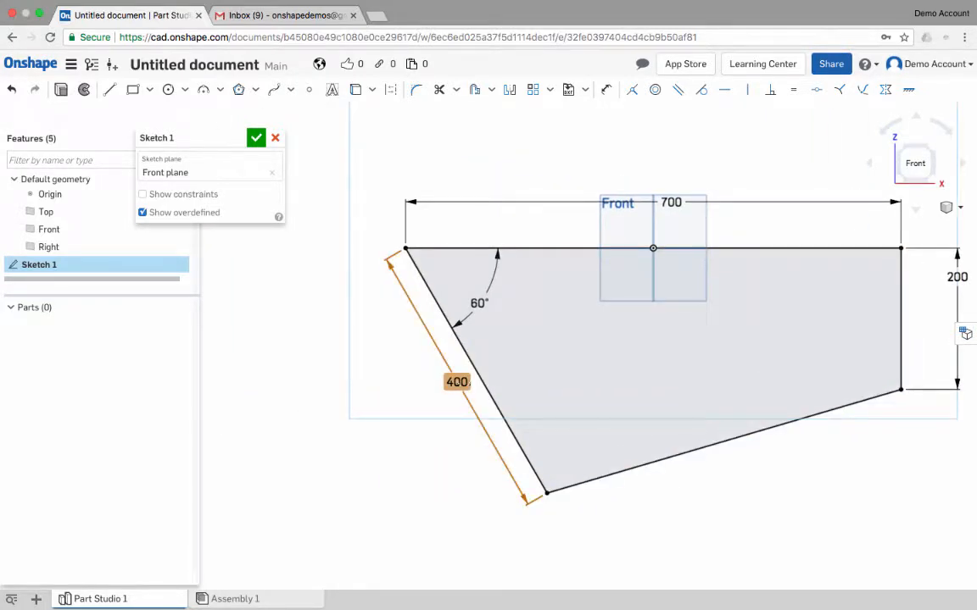
# - Replace the slanted left edge's 400 mm length dimension with a 350 mm vertical dimension from the top edge to the profile's lowest vertex
pyautogui.press('Delete')
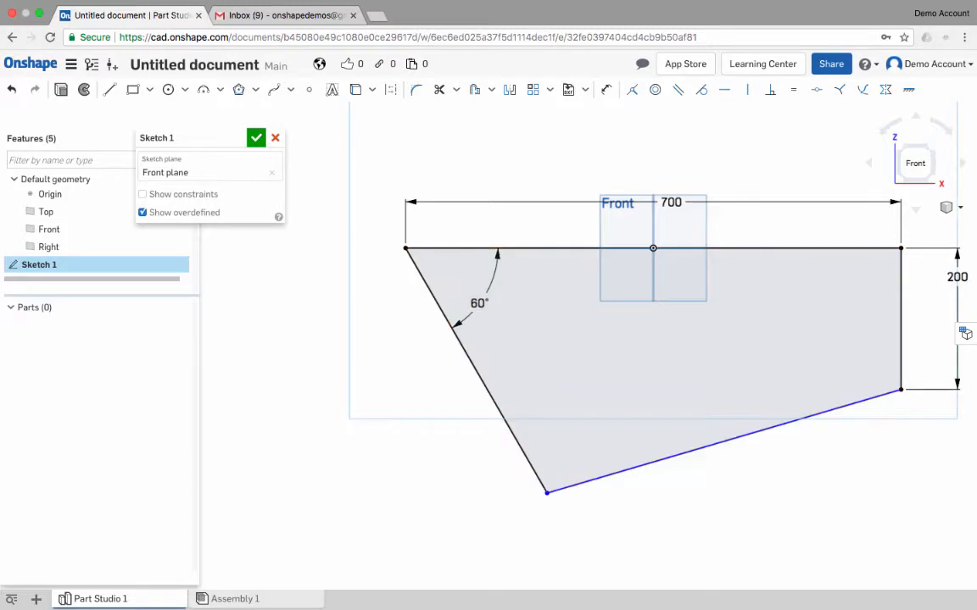
pyautogui.click(606, 89)
pyautogui.click(546, 248)
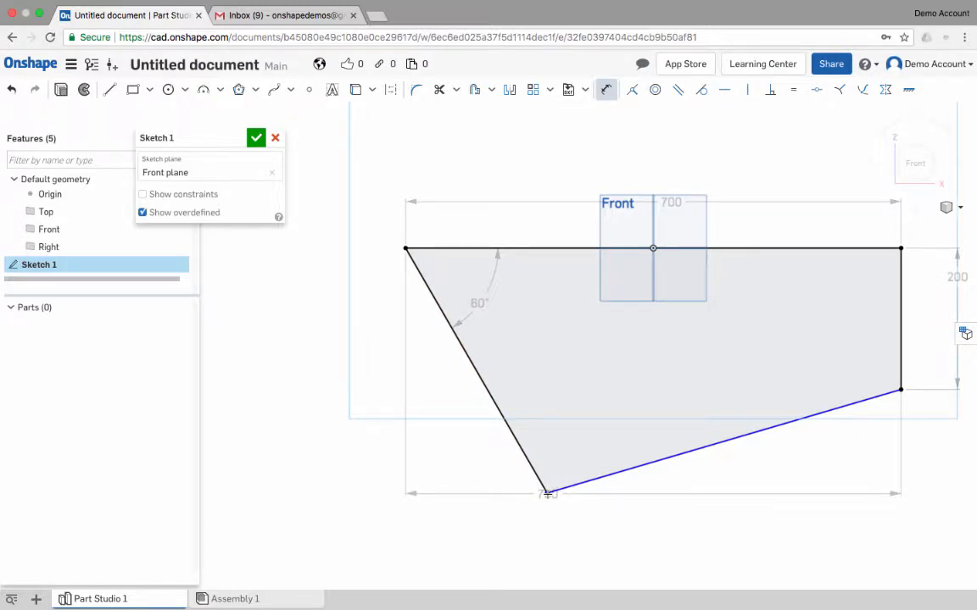
pyautogui.click(547, 493)
pyautogui.click(328, 340)
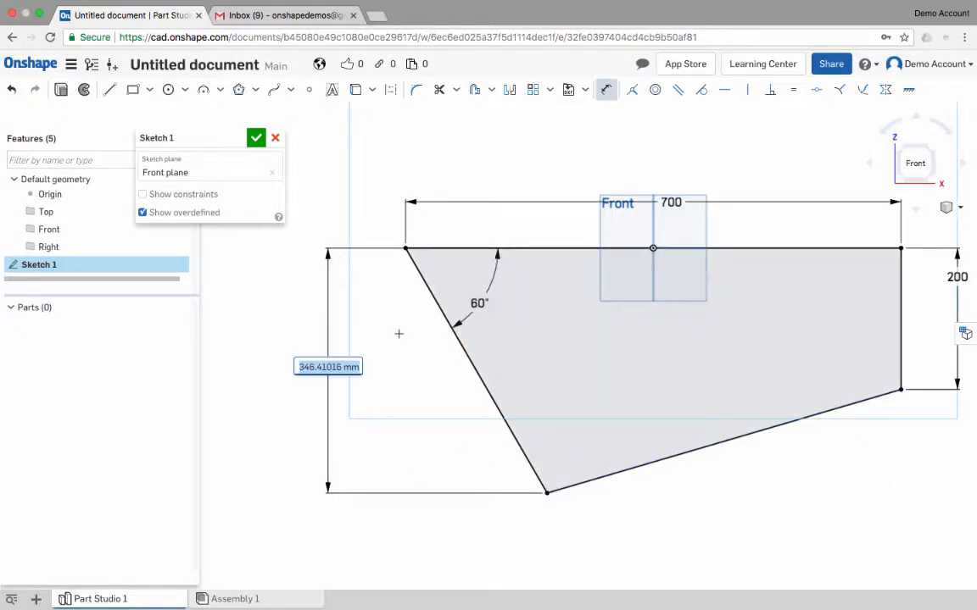
pyautogui.write('25')
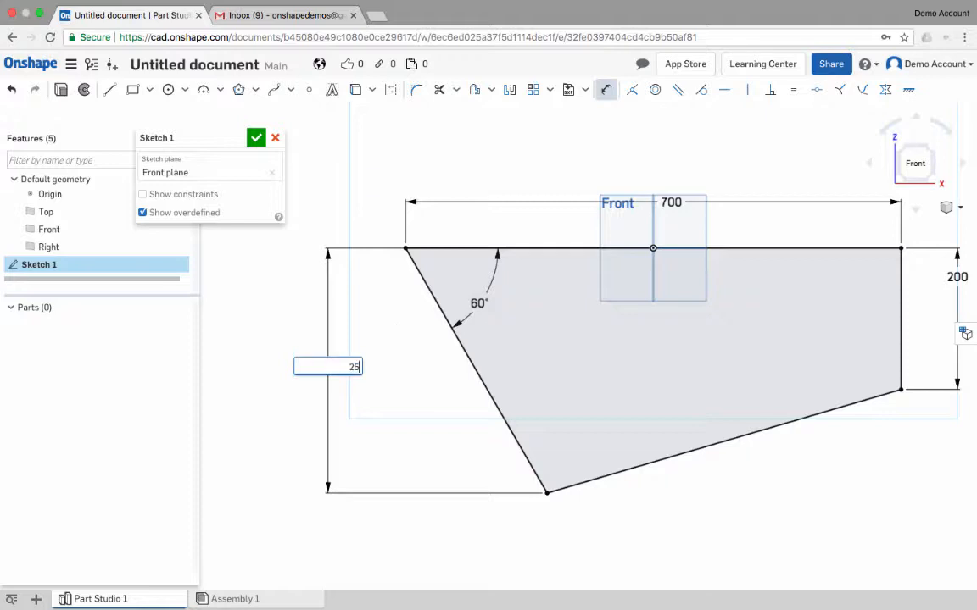
pyautogui.write('0')
pyautogui.press('BackSpace')
pyautogui.press('BackSpace')
pyautogui.press('BackSpace')
pyautogui.press('Return')
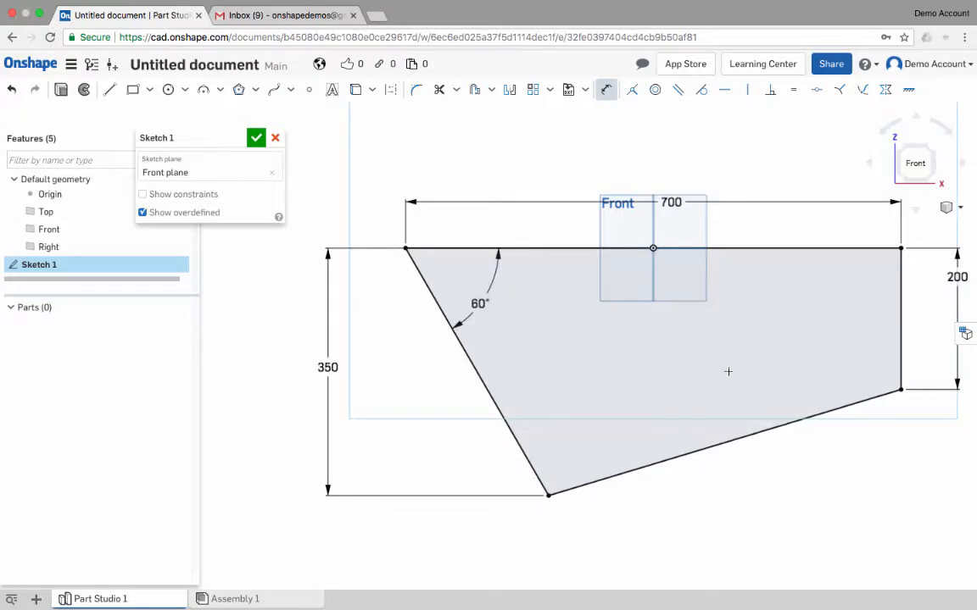
pyautogui.moveTo(687, 372); pyautogui.dragTo(575, 340, button='middle')
pyautogui.press('Escape')
# - Move the 200 mm dimension closer to the right edge and delete that edge's vertical constraint
pyautogui.click(793, 307)
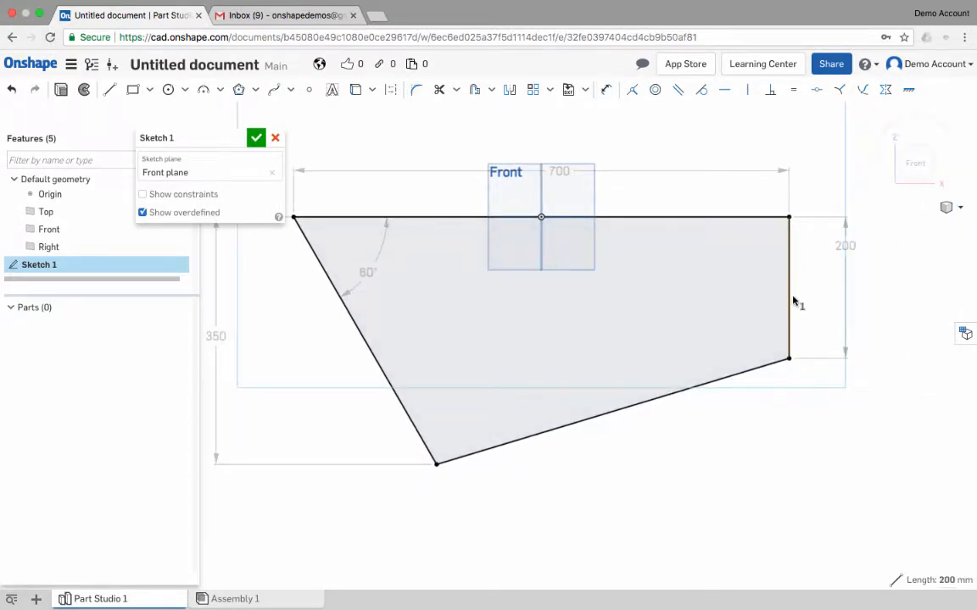
pyautogui.moveTo(847, 247); pyautogui.dragTo(823, 273)
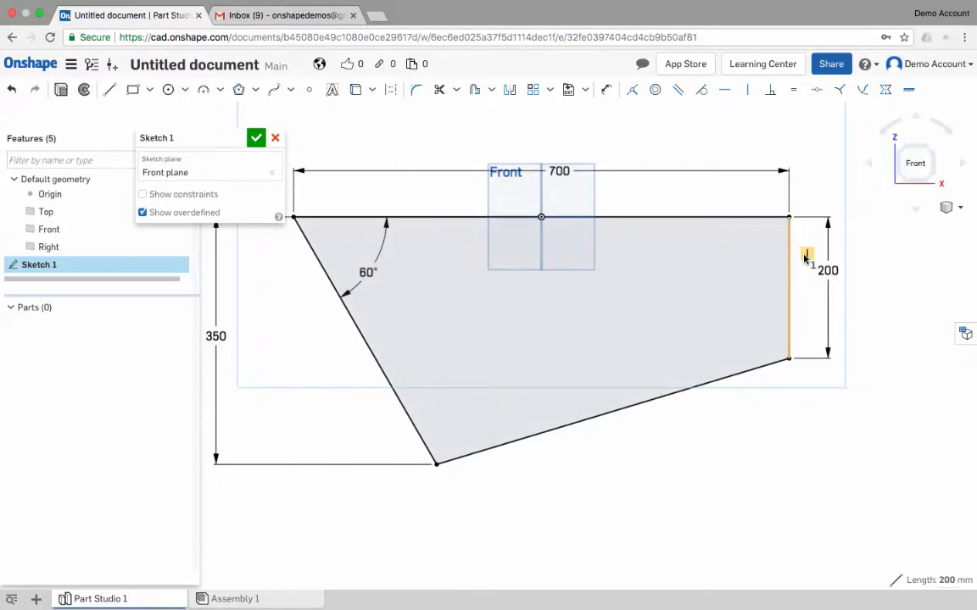
pyautogui.press('Delete')
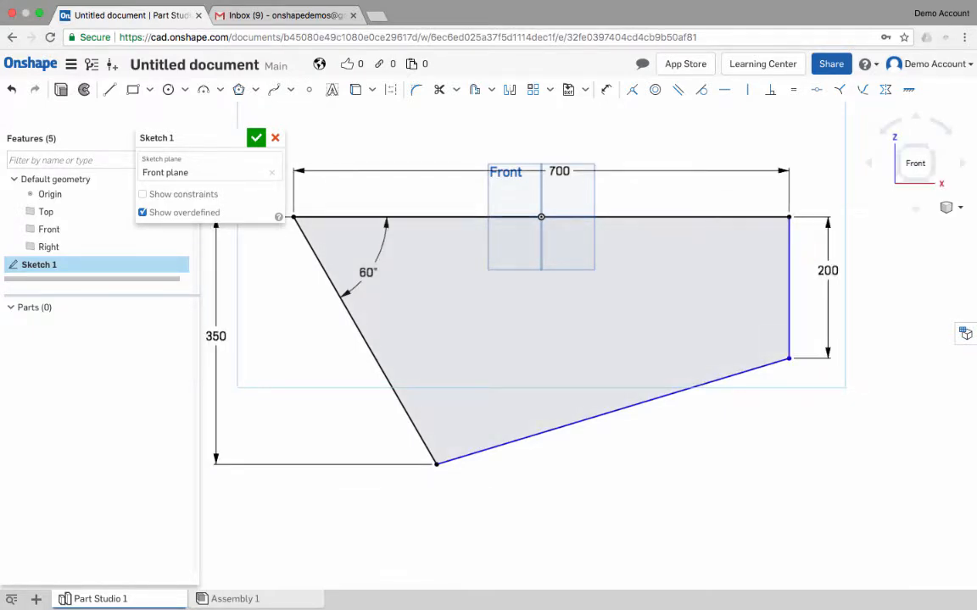
# - Pull the right edge's lower endpoint inward and dimension the angle between the top and right edges at 90°
pyautogui.moveTo(789, 359); pyautogui.dragTo(762, 356)
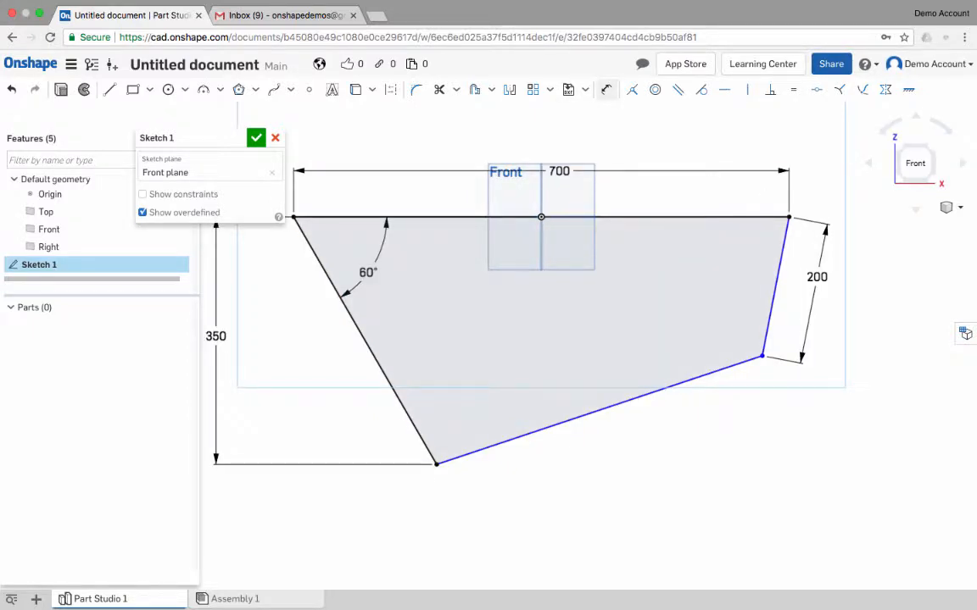
pyautogui.click(607, 89)
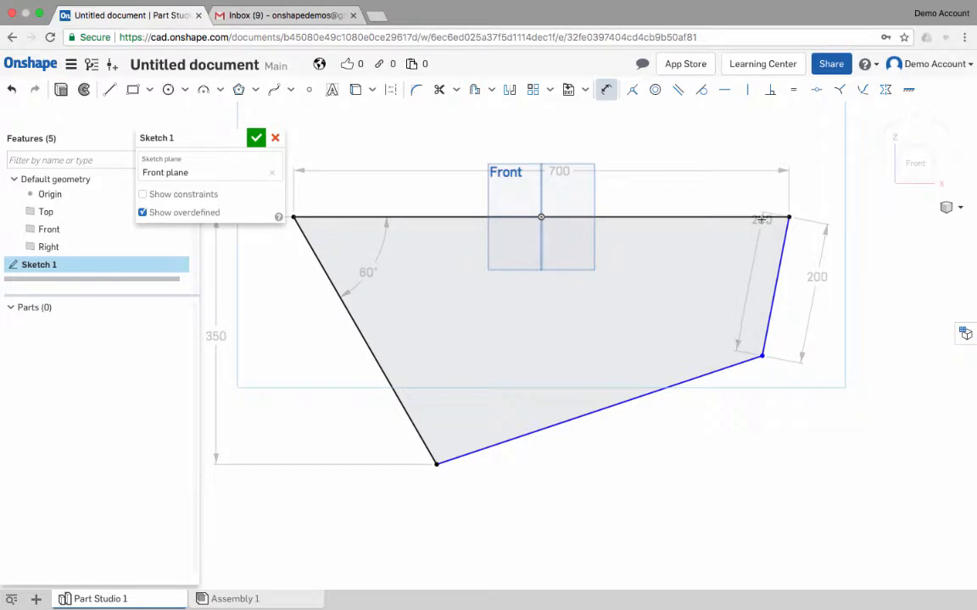
pyautogui.click(761, 218)
pyautogui.click(735, 239)
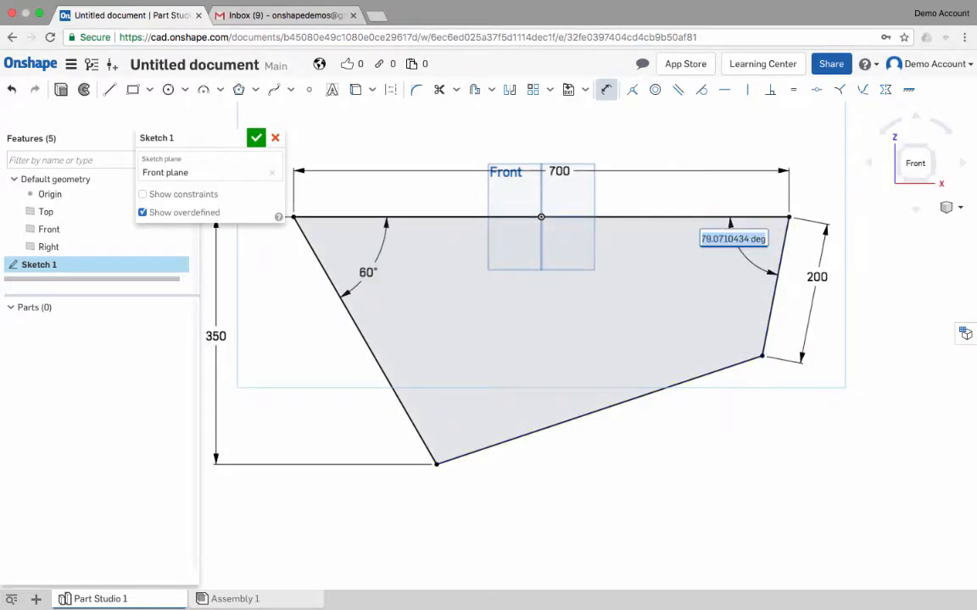
pyautogui.write('90')
pyautogui.press('Return')
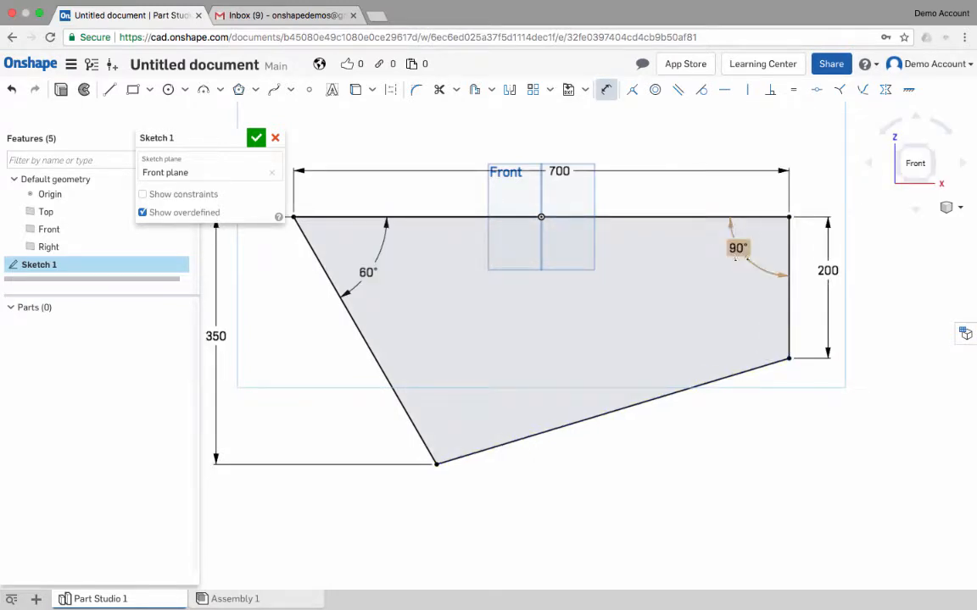
# - Try an angle of 70° between the top and right edges and set it back to 90°
pyautogui.doubleClick(737, 249)
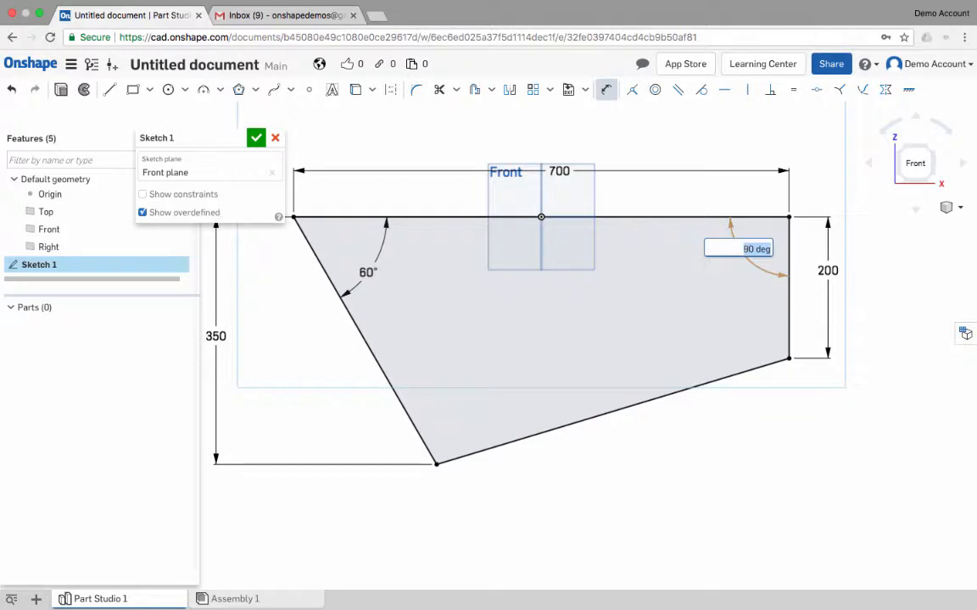
pyautogui.write('70')
pyautogui.press('Return')
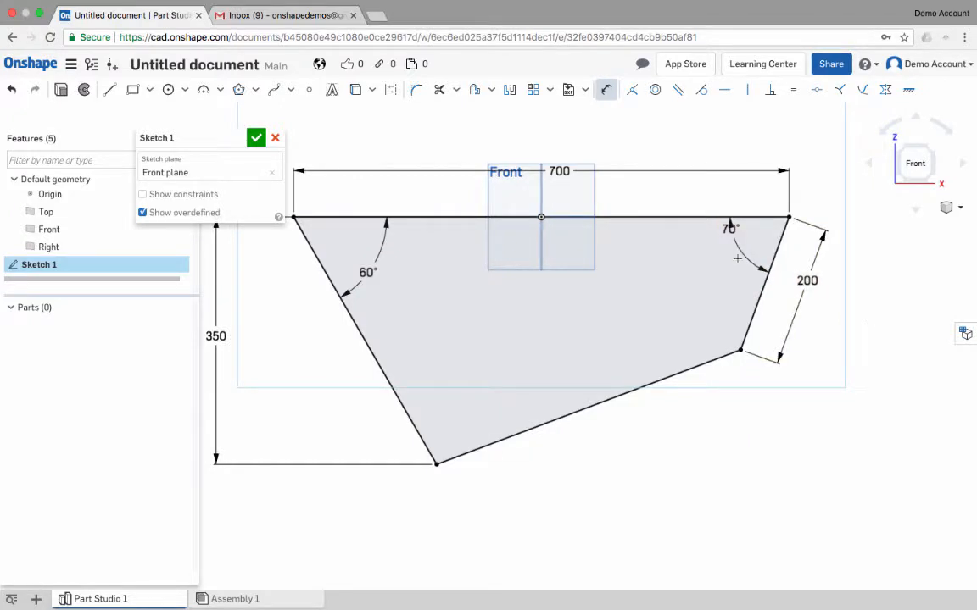
pyautogui.doubleClick(731, 229)
pyautogui.write('90')
pyautogui.press('Return')
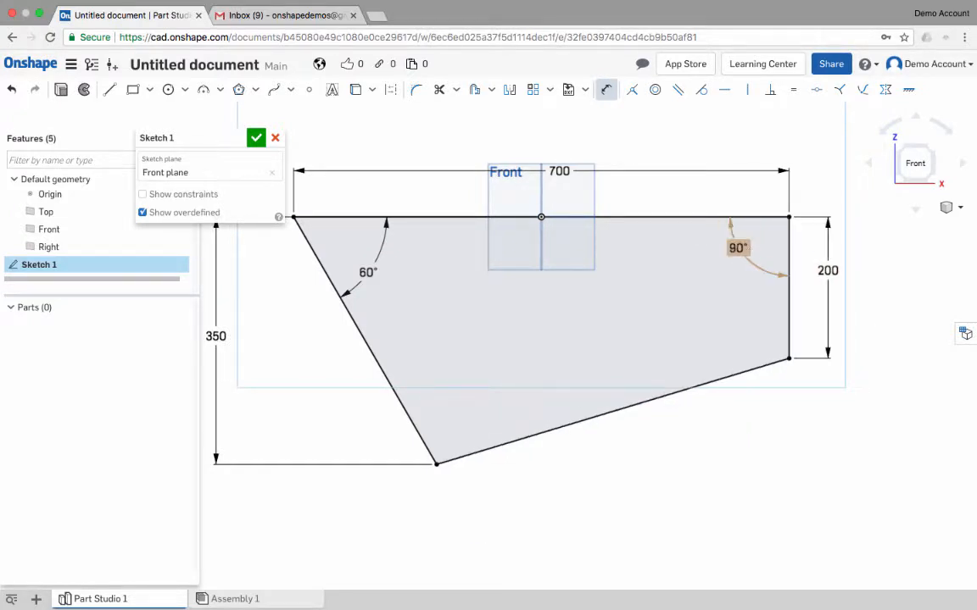
# - Extrude the four-sided profile symmetrically as a new solid with a depth of 280 mm
pyautogui.scroll(-3, 697, 347)
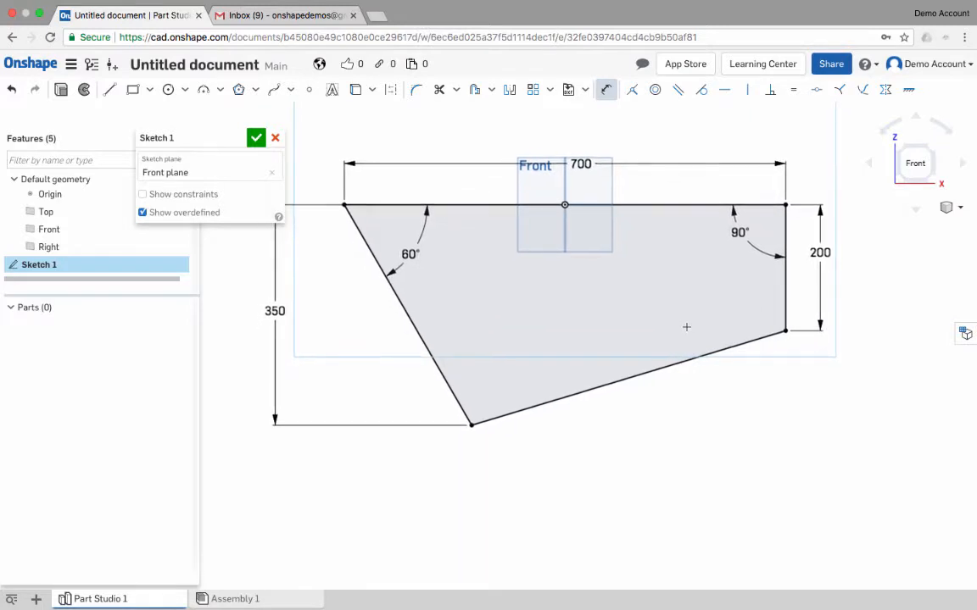
pyautogui.moveTo(687, 327)
pyautogui.mouseDown(button='right')
pyautogui.moveTo(660, 320)
pyautogui.moveTo(639, 348)
pyautogui.mouseUp(button='right')
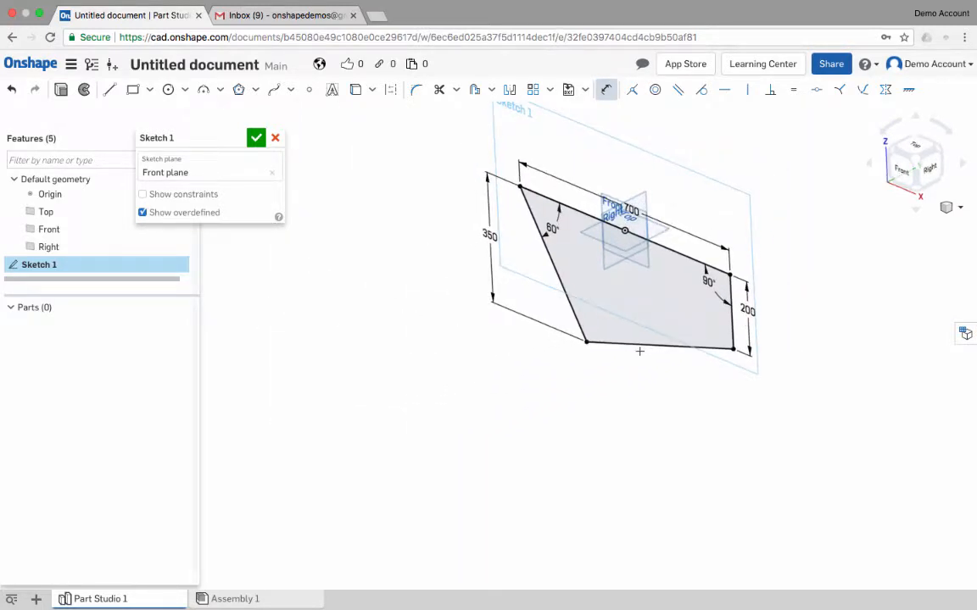
pyautogui.press('s')
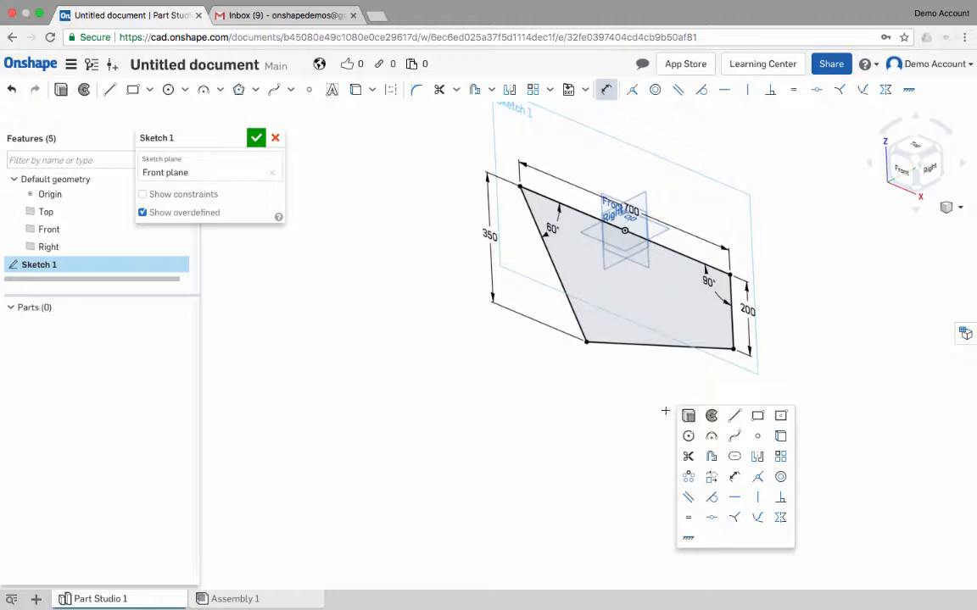
pyautogui.hotkey('shift', 'e')
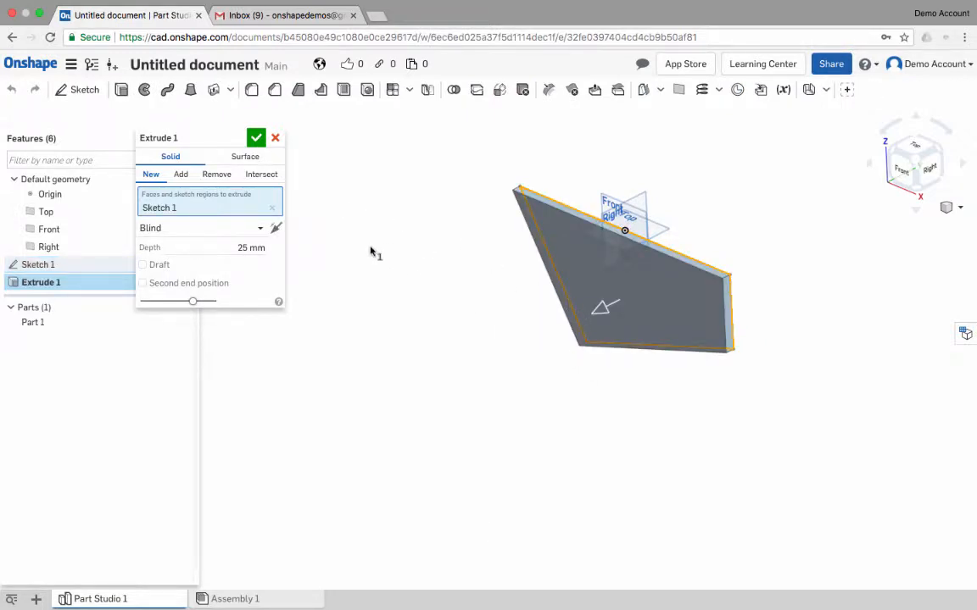
pyautogui.click(254, 228)
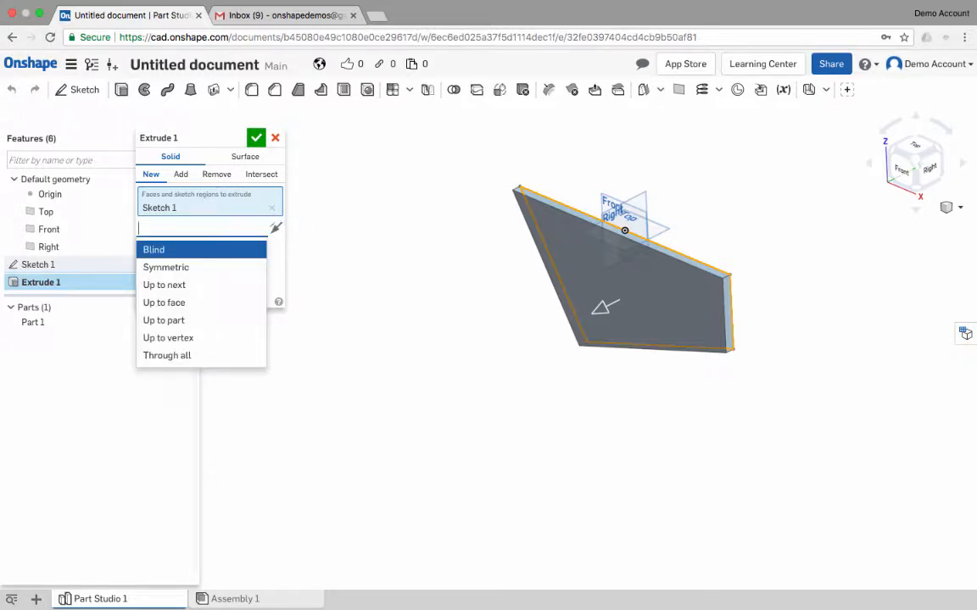
pyautogui.click(165, 267)
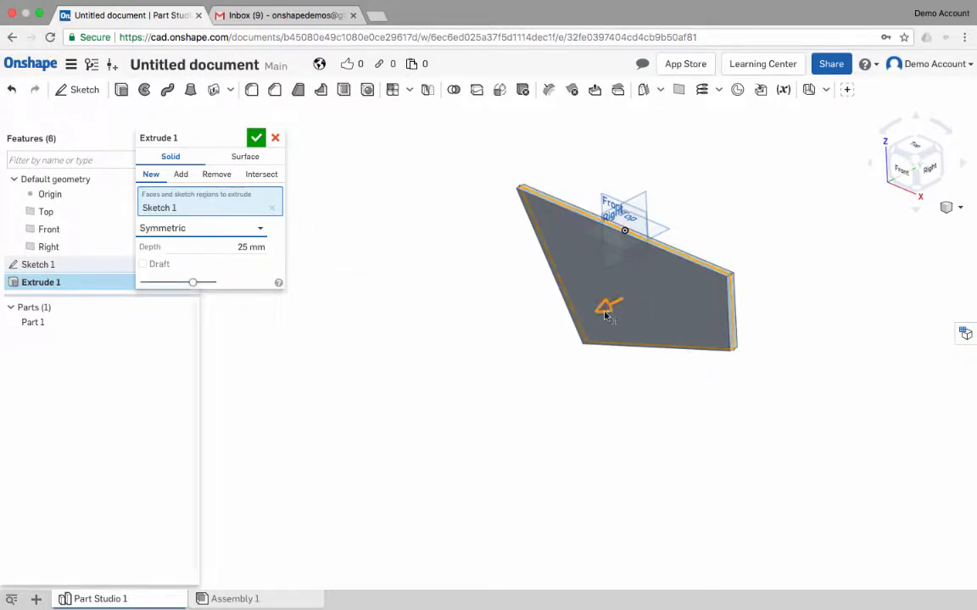
pyautogui.moveTo(605, 313); pyautogui.dragTo(567, 329)
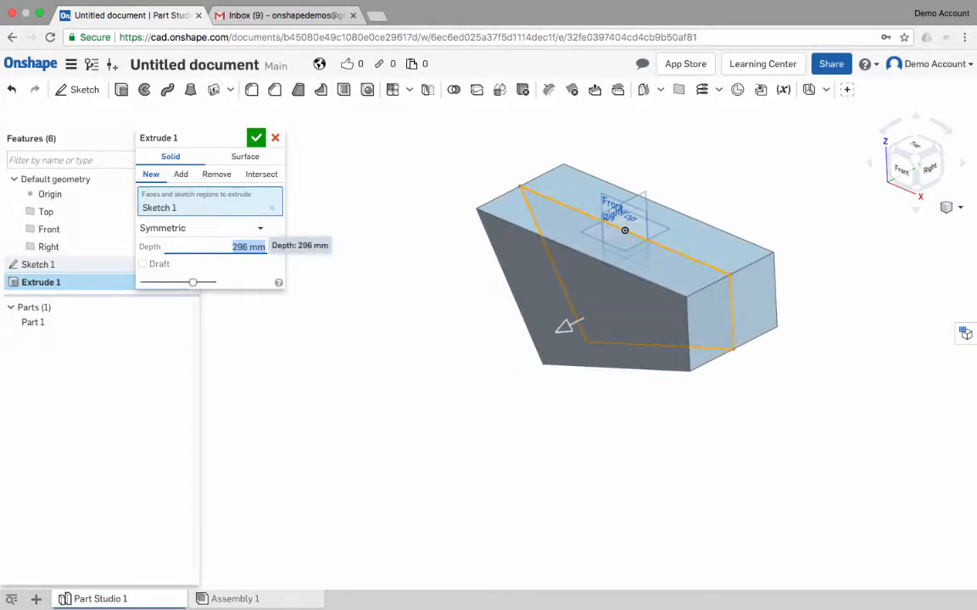
pyautogui.write('280')
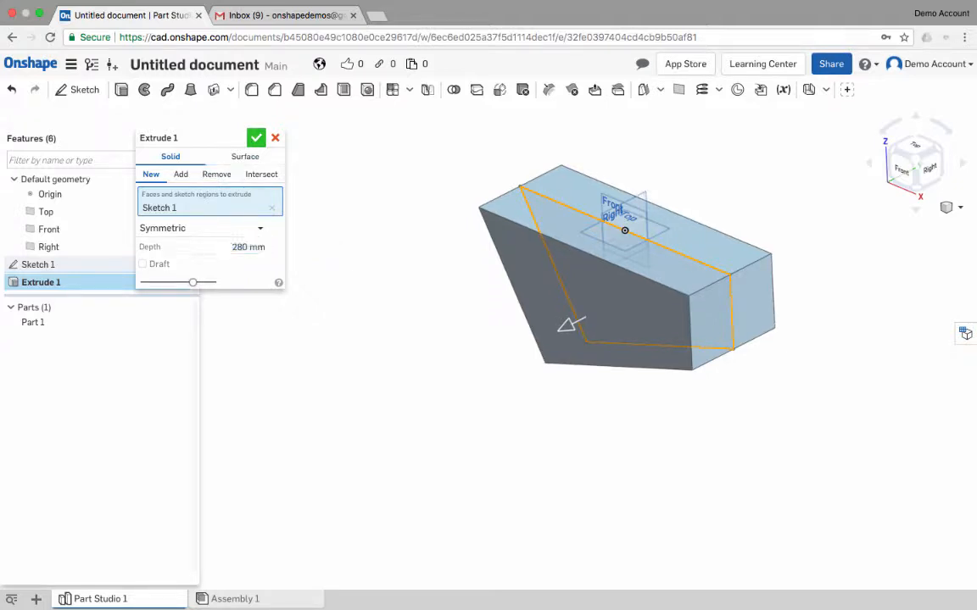
pyautogui.press('Return')
# - Hide the default planes and the origin
pyautogui.moveTo(525, 365); pyautogui.dragTo(587, 336, button='right')
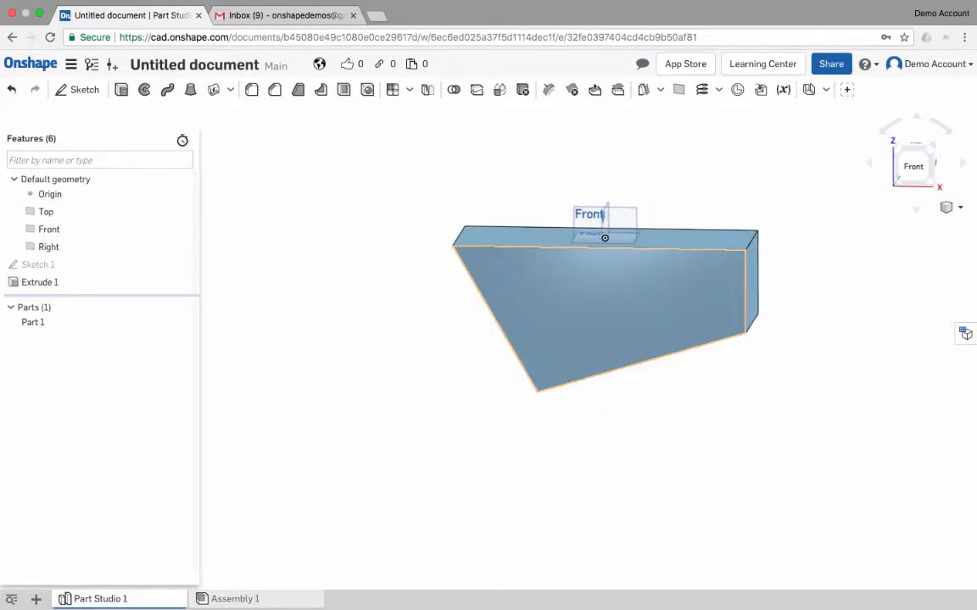
pyautogui.moveTo(612, 220)
pyautogui.mouseDown(button='right')
pyautogui.moveTo(686, 165)
pyautogui.moveTo(621, 205)
pyautogui.moveTo(614, 223)
pyautogui.mouseUp(button='right')
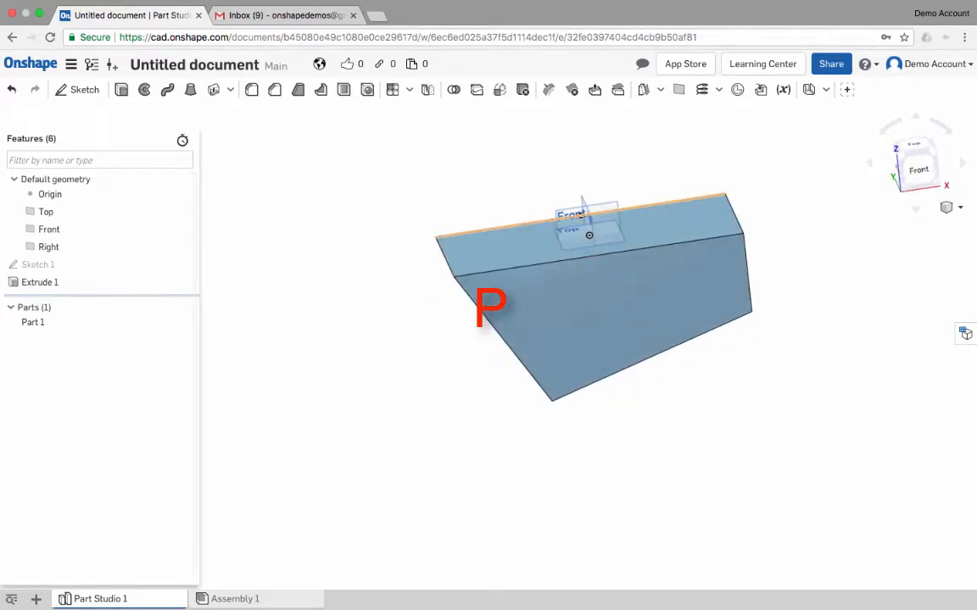
pyautogui.press('p')
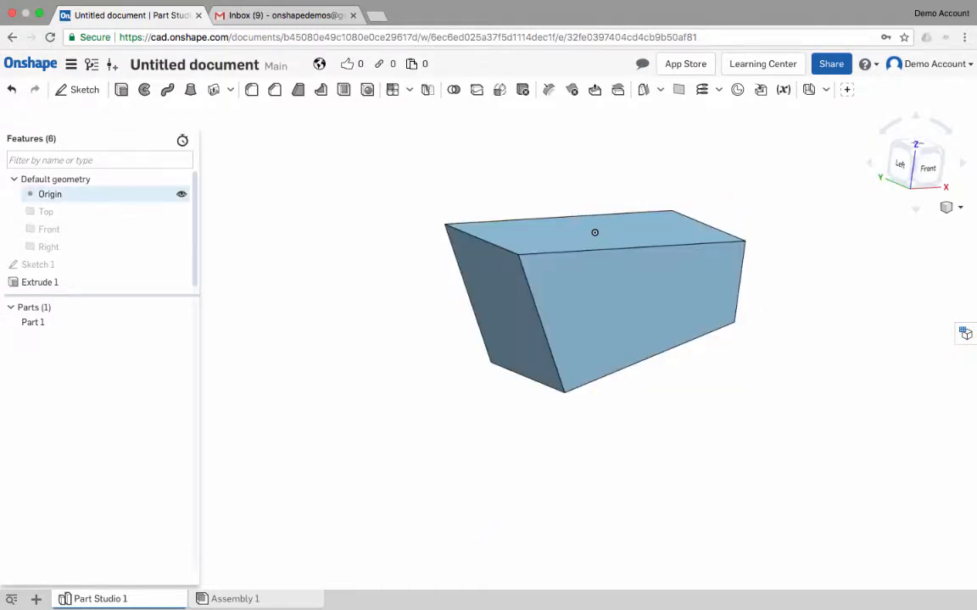
pyautogui.rightClick(100, 199)
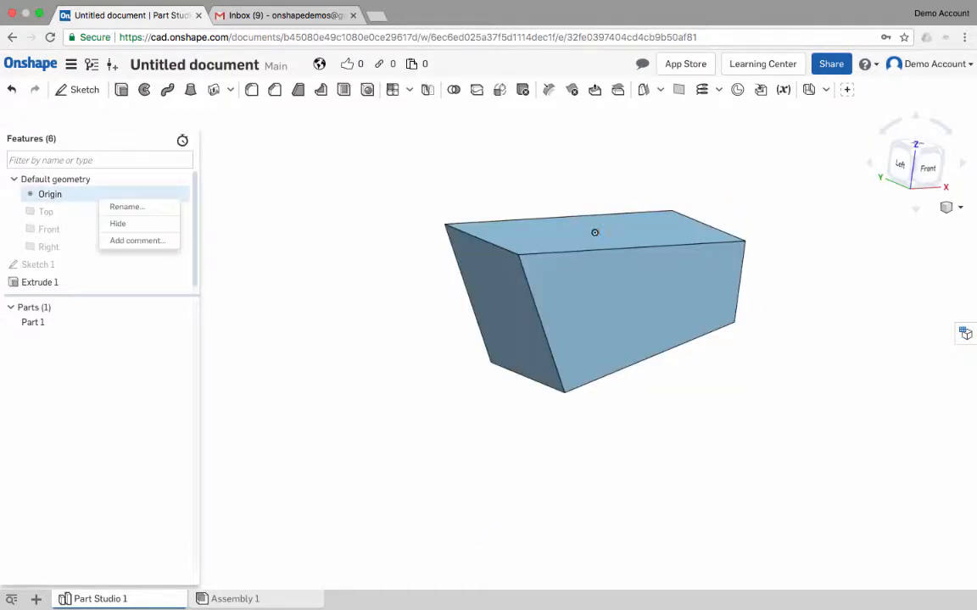
pyautogui.click(118, 223)
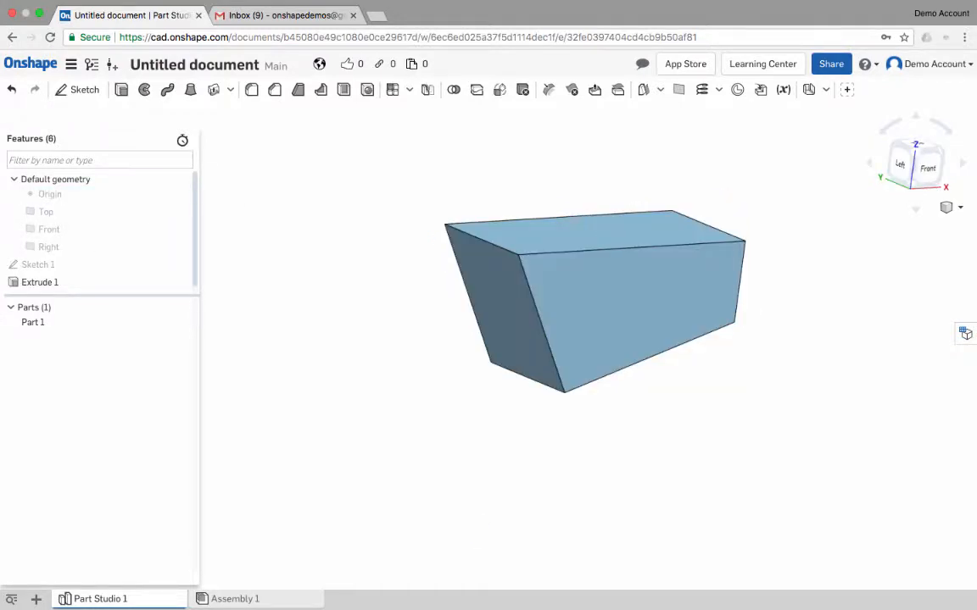
# - Start a new sketch on the extruded part's four-sided front face and view it normal to the sketch plane
pyautogui.moveTo(593, 297); pyautogui.dragTo(538, 262, button='right')
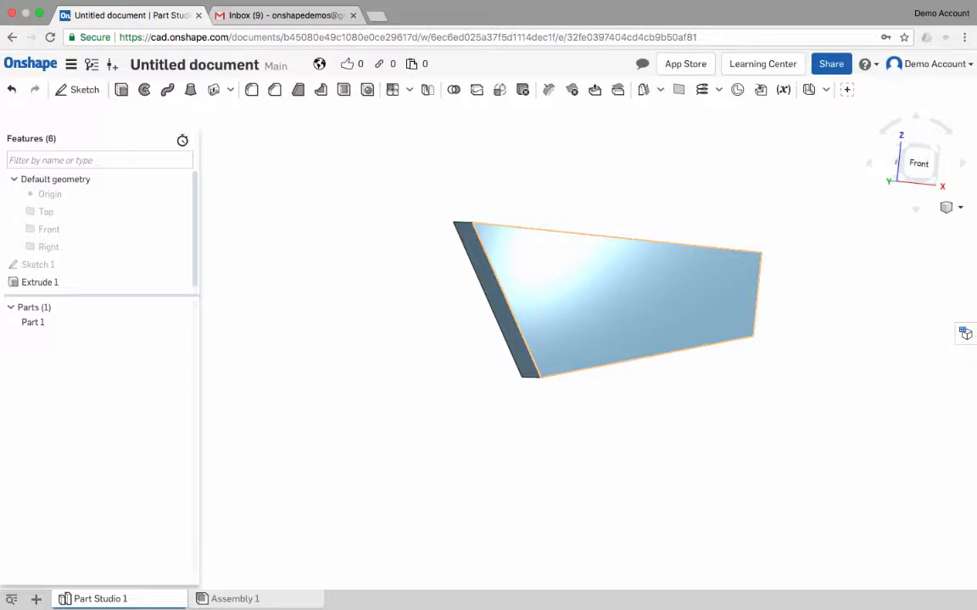
pyautogui.press('s')
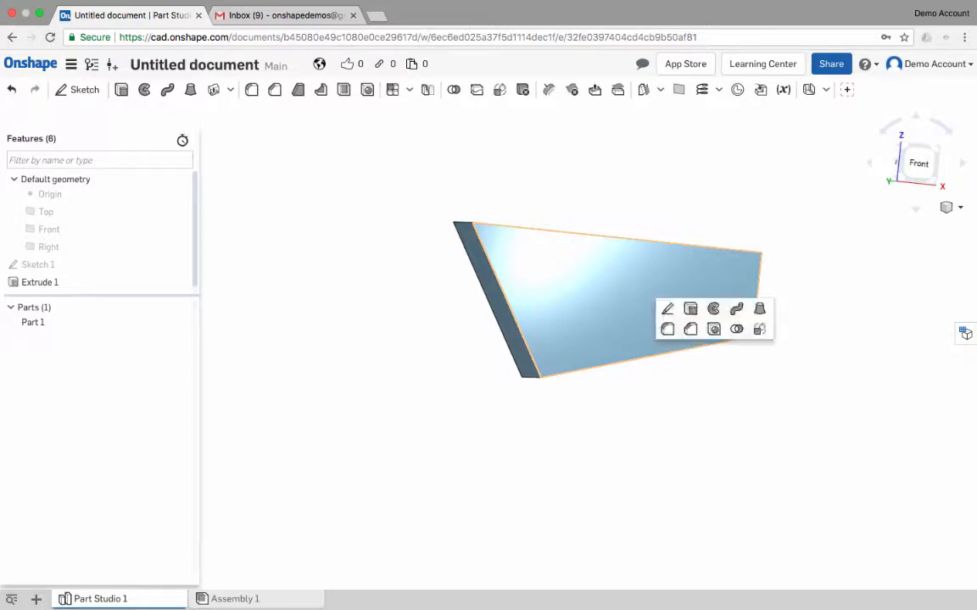
pyautogui.click(668, 310)
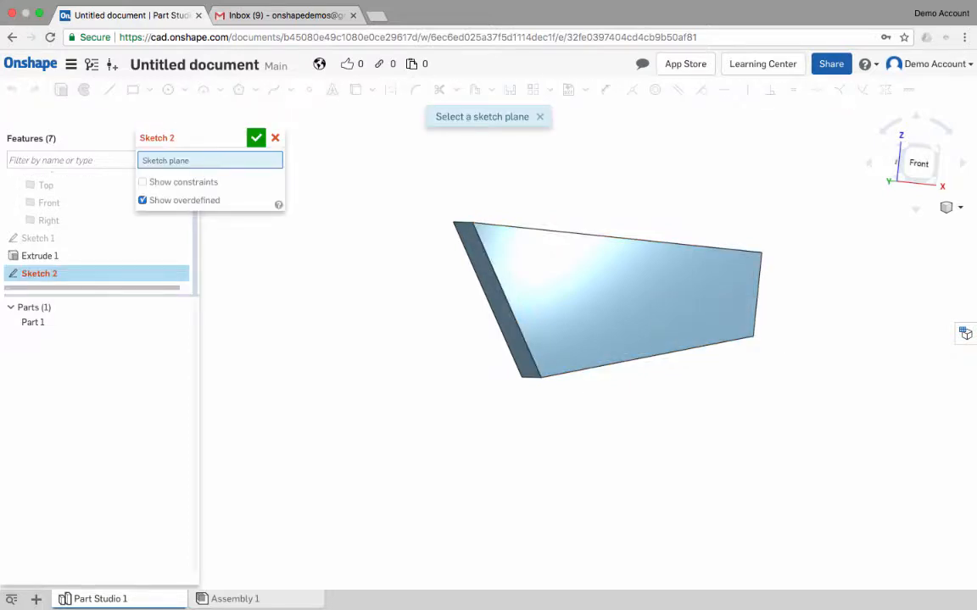
pyautogui.hotkey('shift', '5')
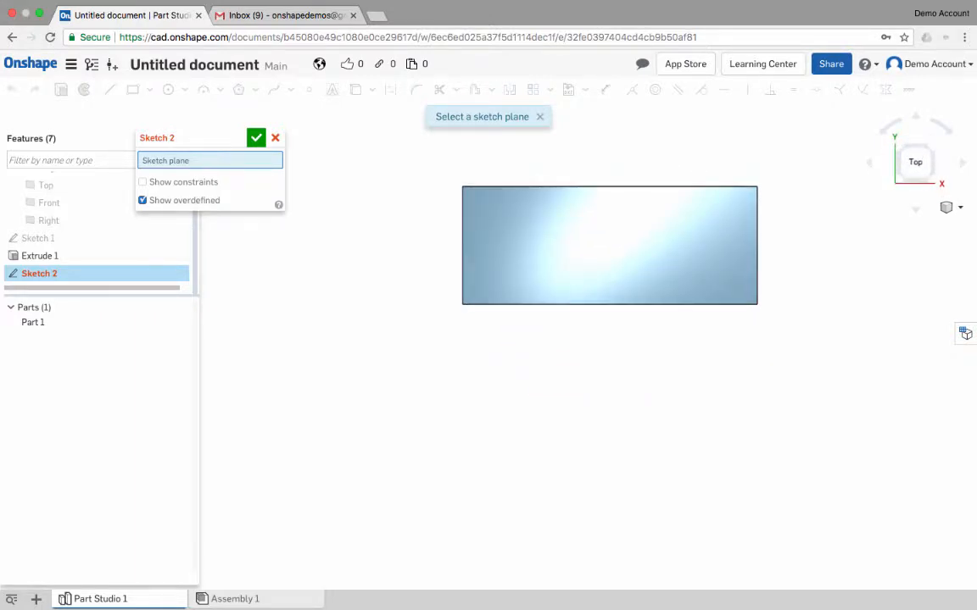
pyautogui.moveTo(649, 399)
pyautogui.mouseDown(button='right')
pyautogui.moveTo(660, 340)
pyautogui.moveTo(653, 307)
pyautogui.mouseUp(button='right')
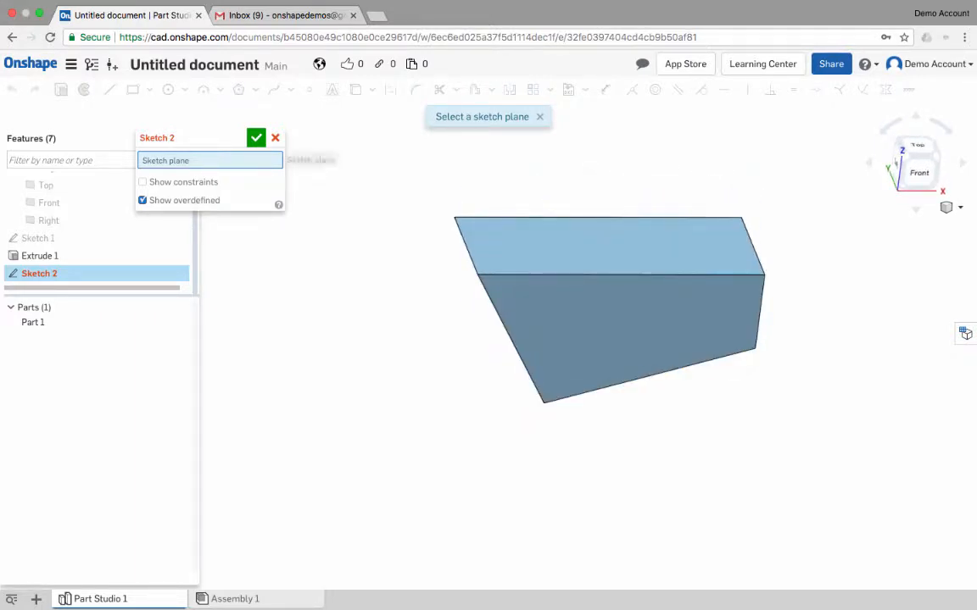
pyautogui.click(626, 325)
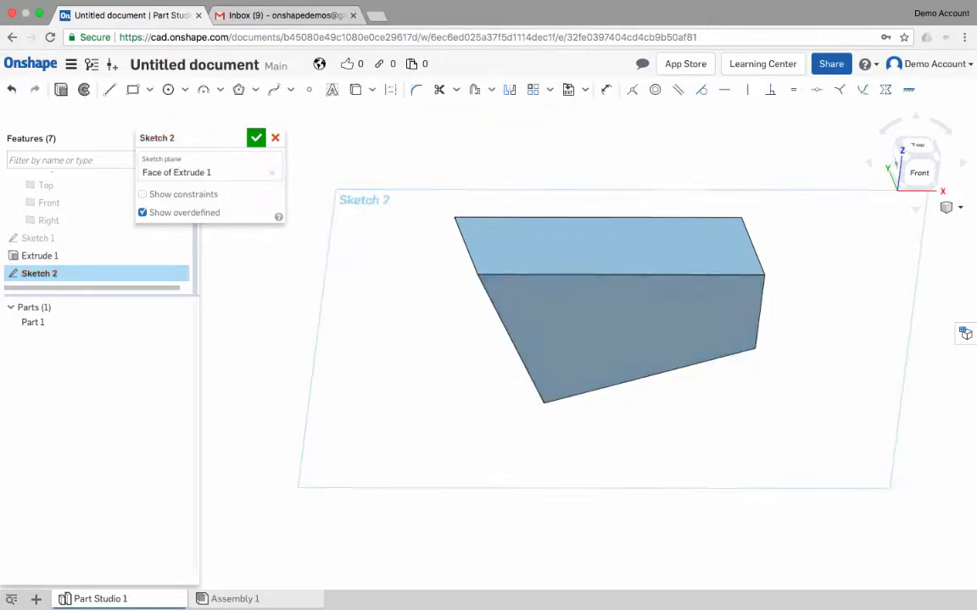
pyautogui.press('n')
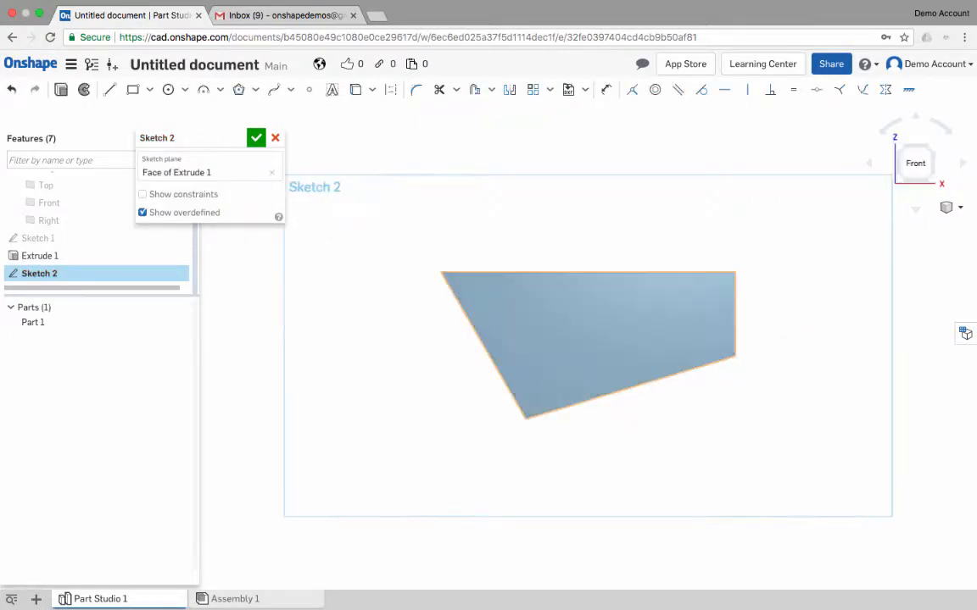
pyautogui.moveTo(568, 345); pyautogui.dragTo(563, 278, button='middle')
pyautogui.scroll(3, 563, 278)
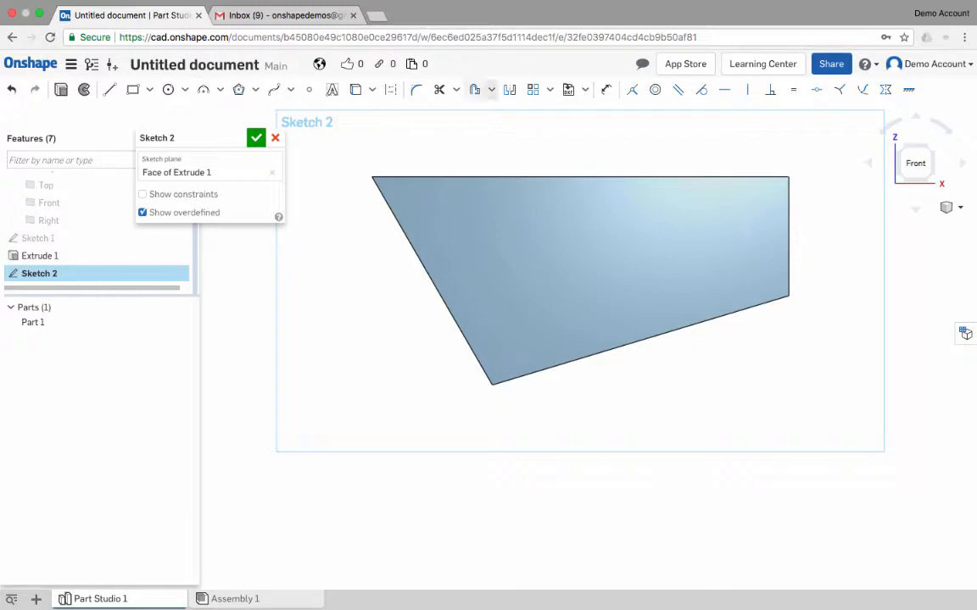
# - Offset the front face's four edges inward by 40 mm to create an inner four-sided profile
pyautogui.click(491, 89)
pyautogui.click(494, 111)
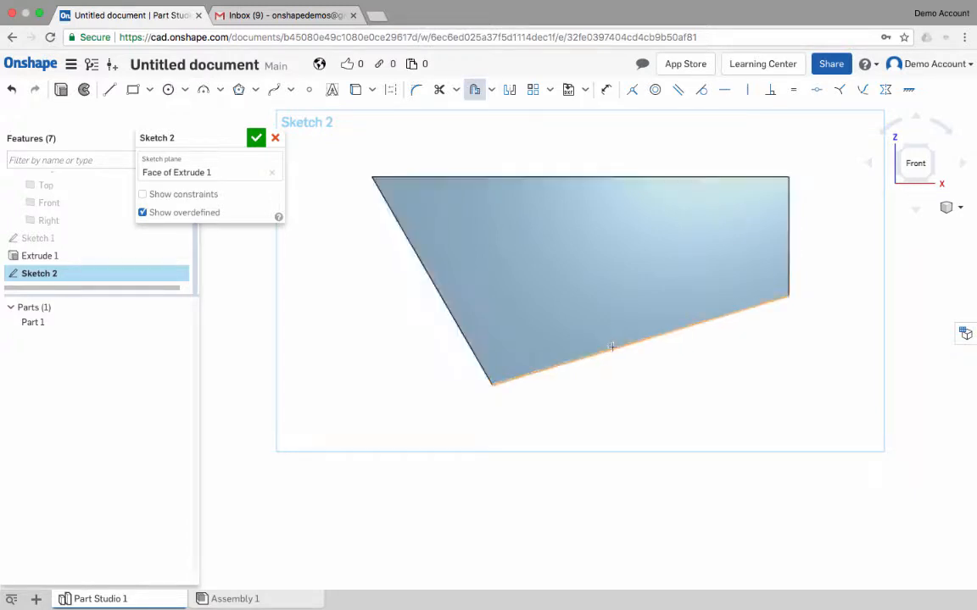
pyautogui.click(638, 339)
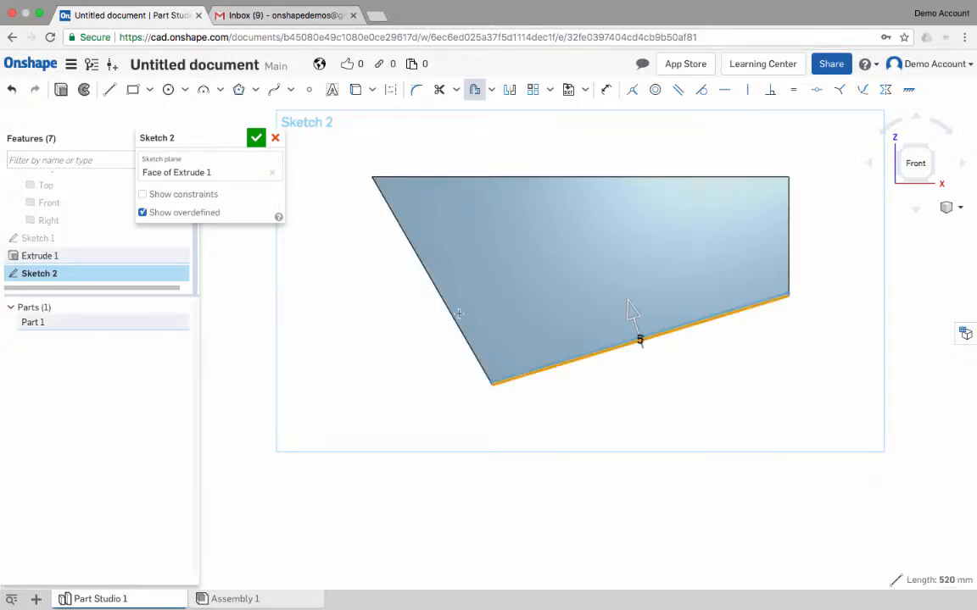
pyautogui.click(473, 178)
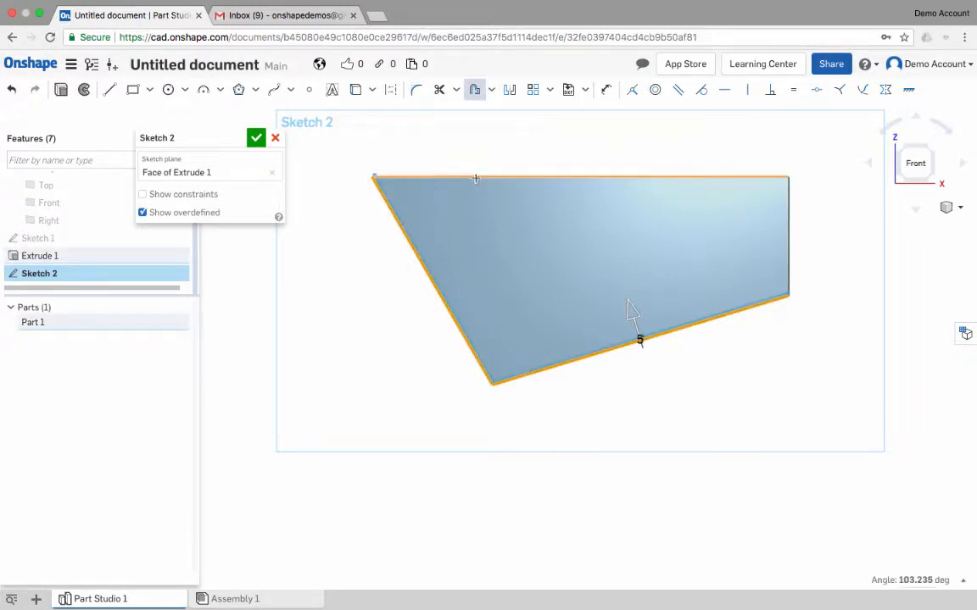
pyautogui.click(789, 226)
pyautogui.moveTo(633, 312); pyautogui.dragTo(628, 291)
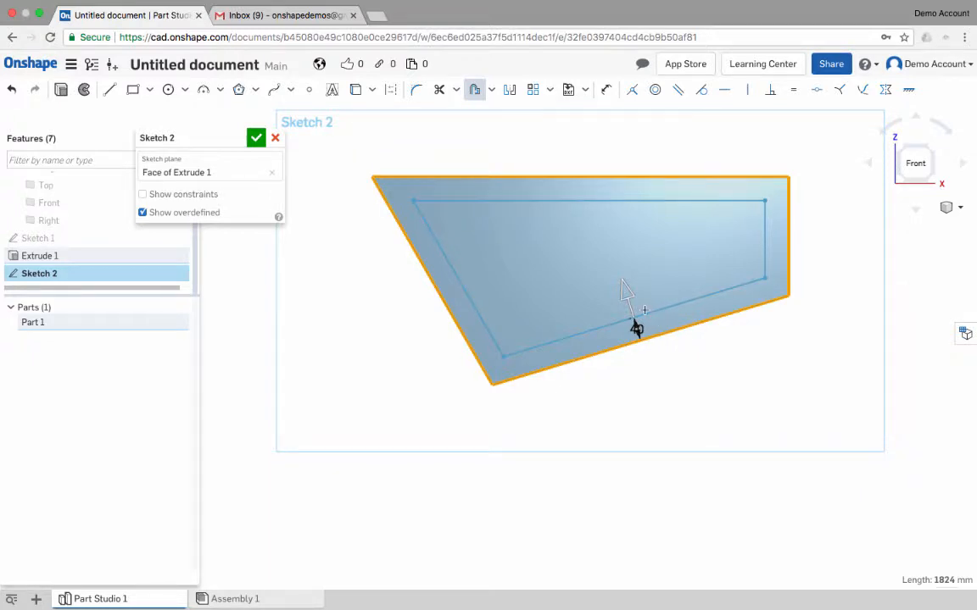
pyautogui.doubleClick(636, 329)
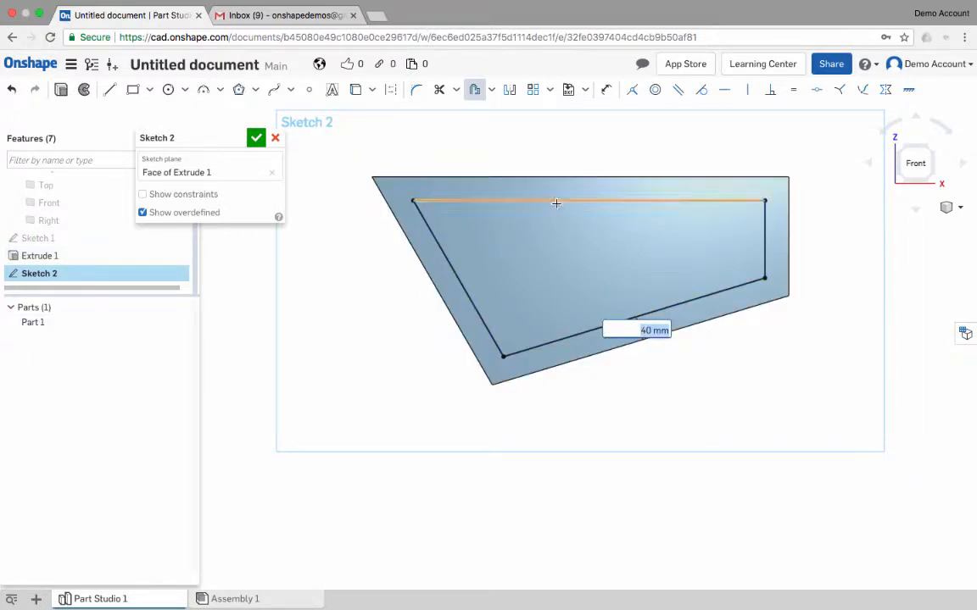
pyautogui.press('Return')
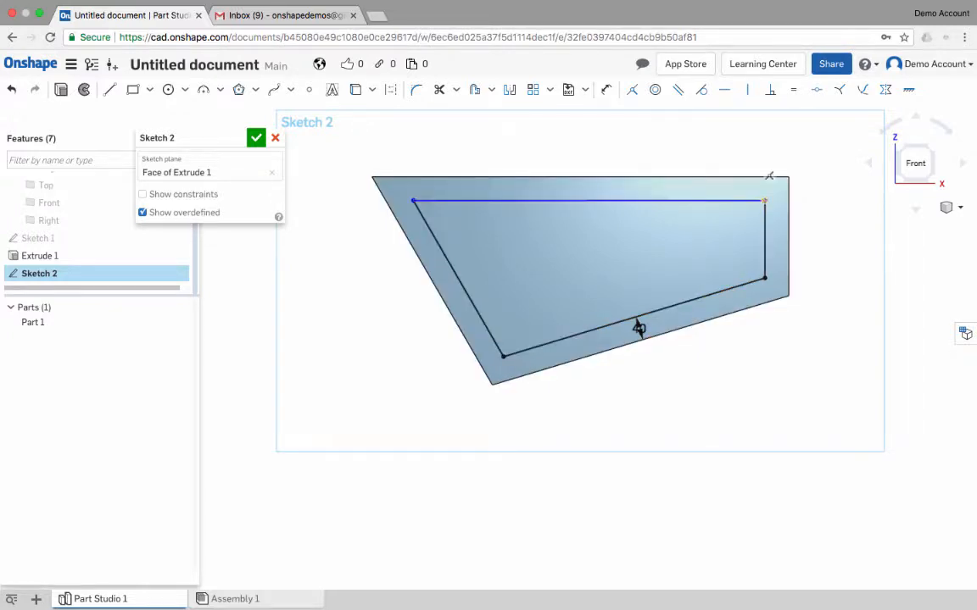
# - Pull the inner profile's two upper corners downward and constrain its top line parallel to the face's top edge
pyautogui.moveTo(764, 201); pyautogui.dragTo(765, 229)
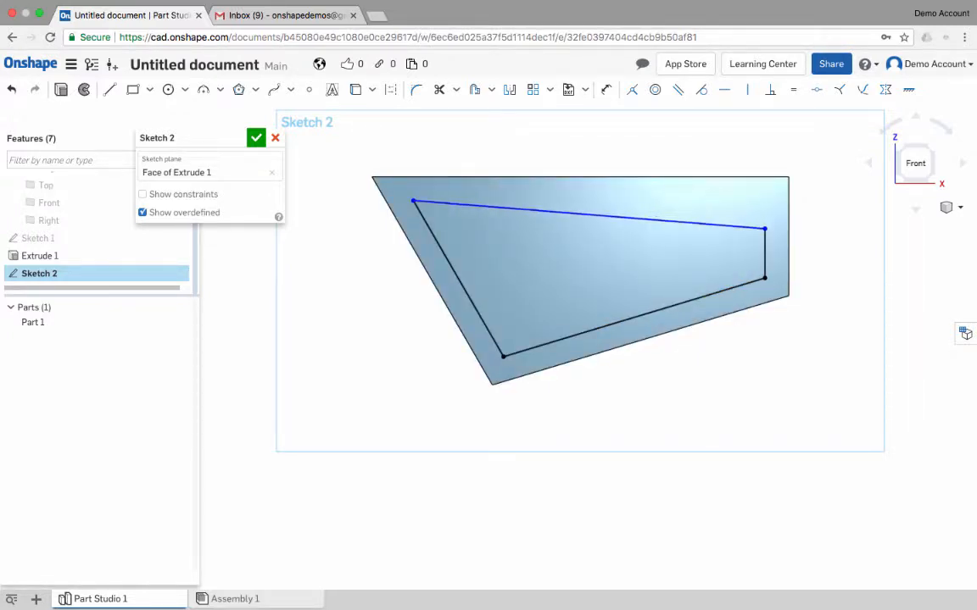
pyautogui.moveTo(413, 201); pyautogui.dragTo(439, 246)
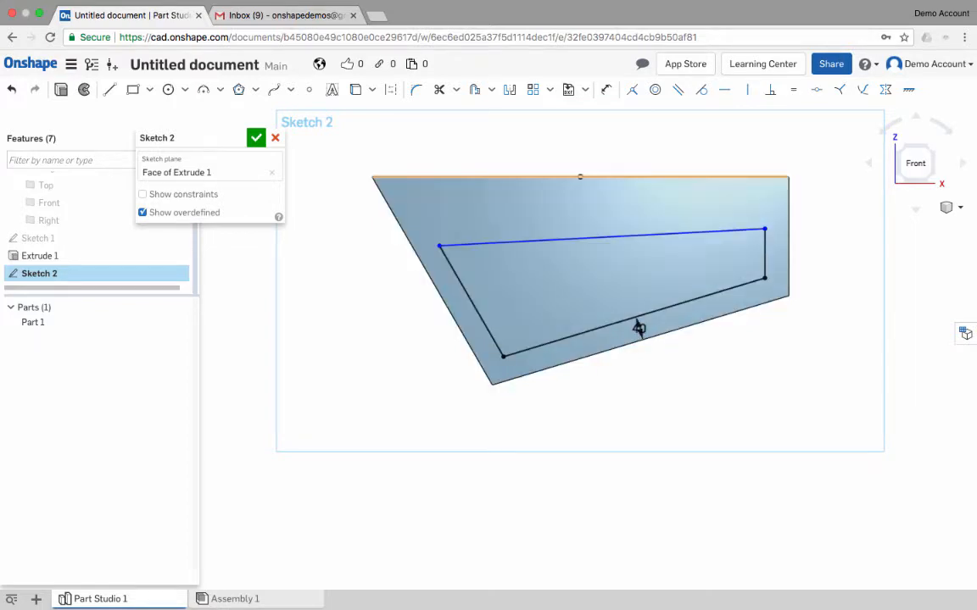
pyautogui.click(627, 236)
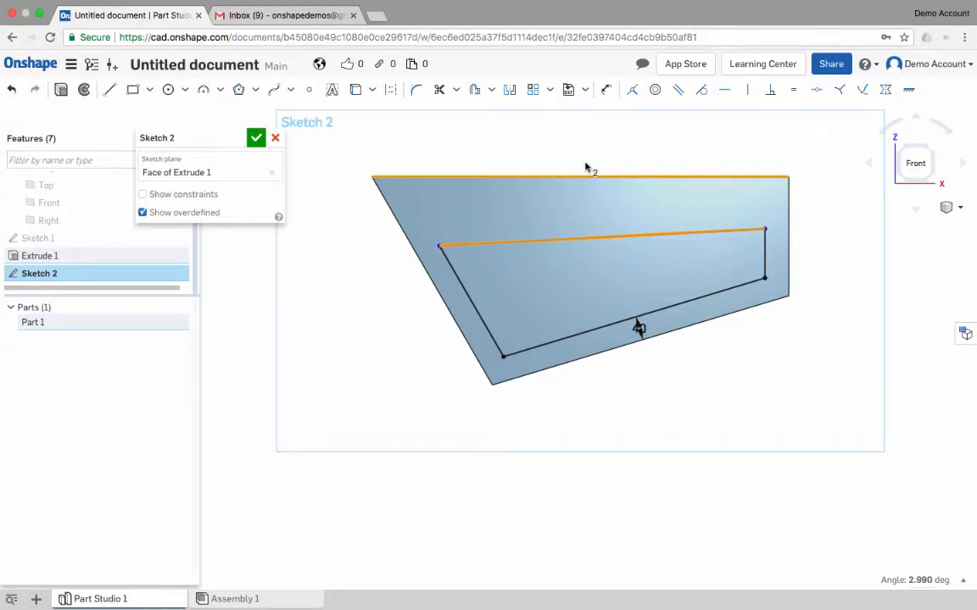
pyautogui.press('s')
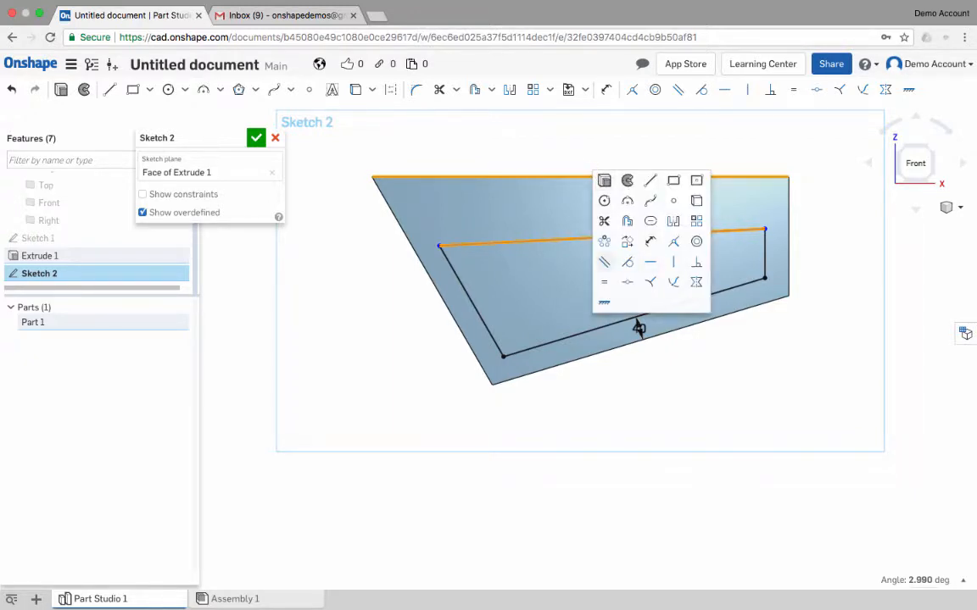
pyautogui.press('h')
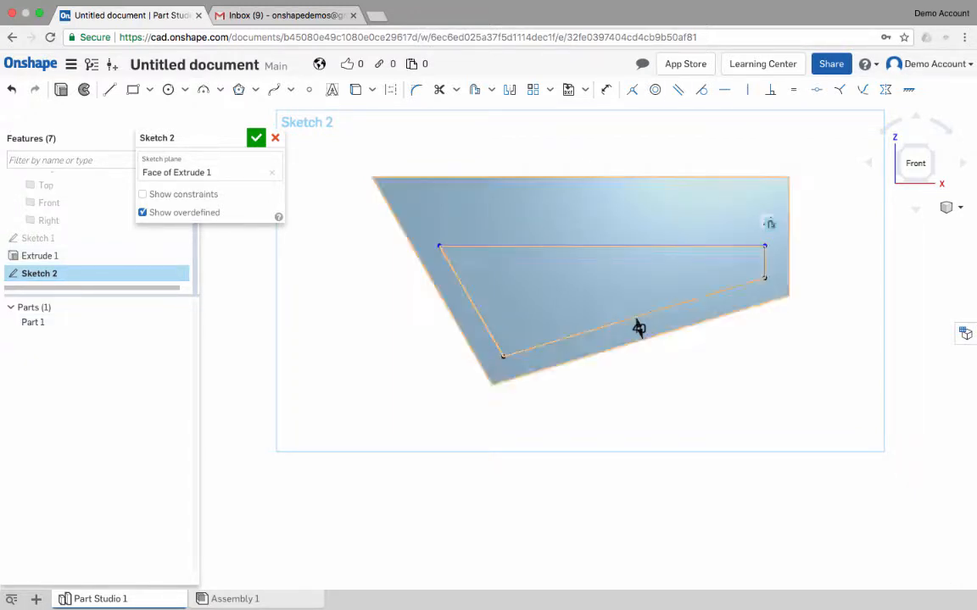
# - Reposition the inner profile's top line and dimension its distance from the face's top edge as 80 mm
pyautogui.moveTo(748, 246); pyautogui.dragTo(746, 217)
pyautogui.click(608, 90)
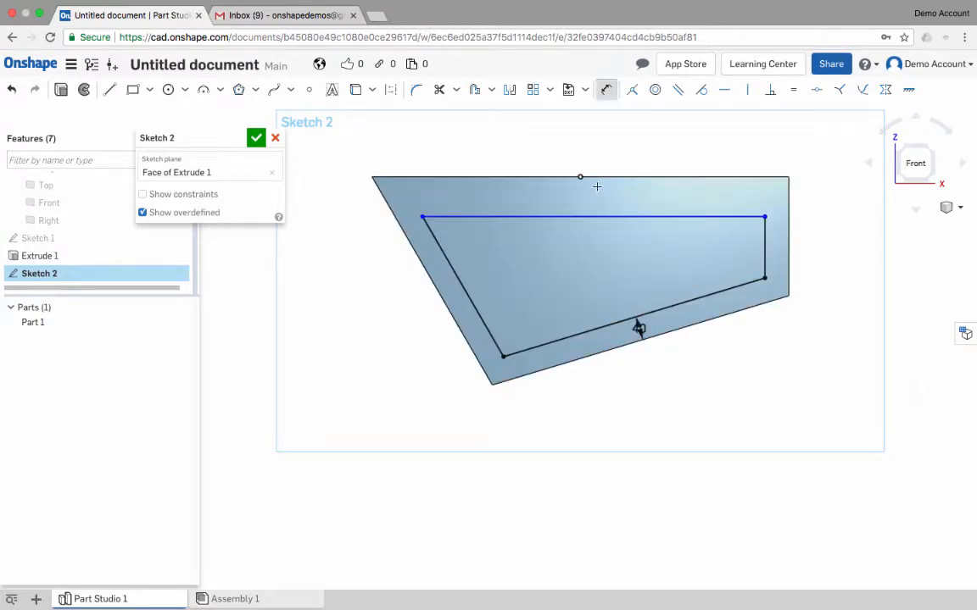
pyautogui.click(595, 219)
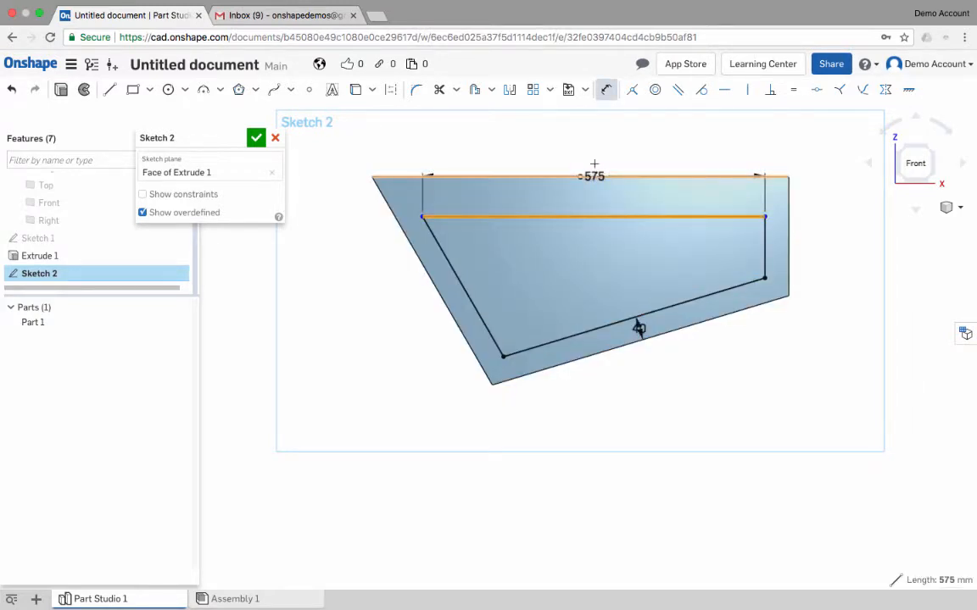
pyautogui.click(598, 177)
pyautogui.click(639, 329)
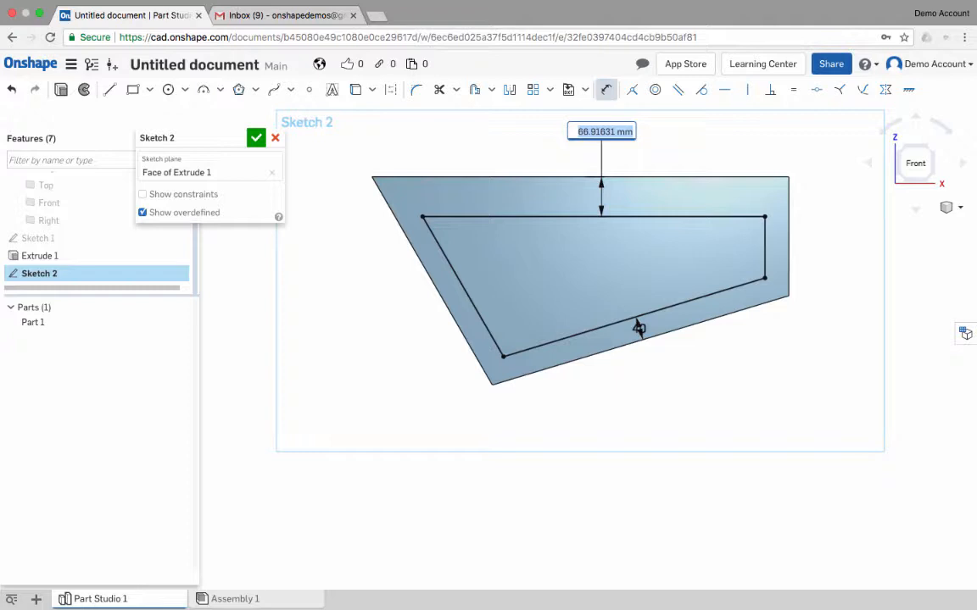
pyautogui.write('80')
pyautogui.press('Return')
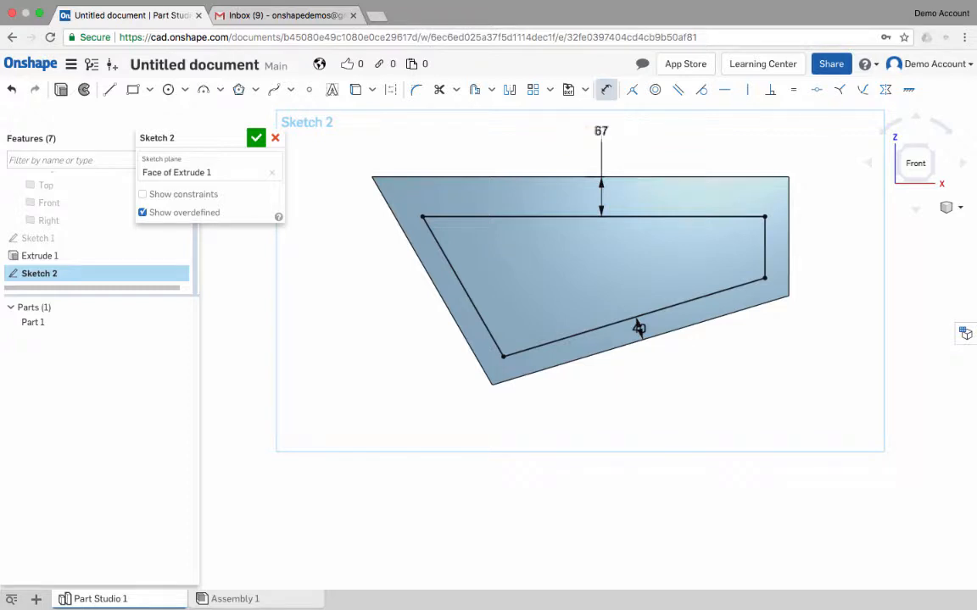
pyautogui.press('Escape')
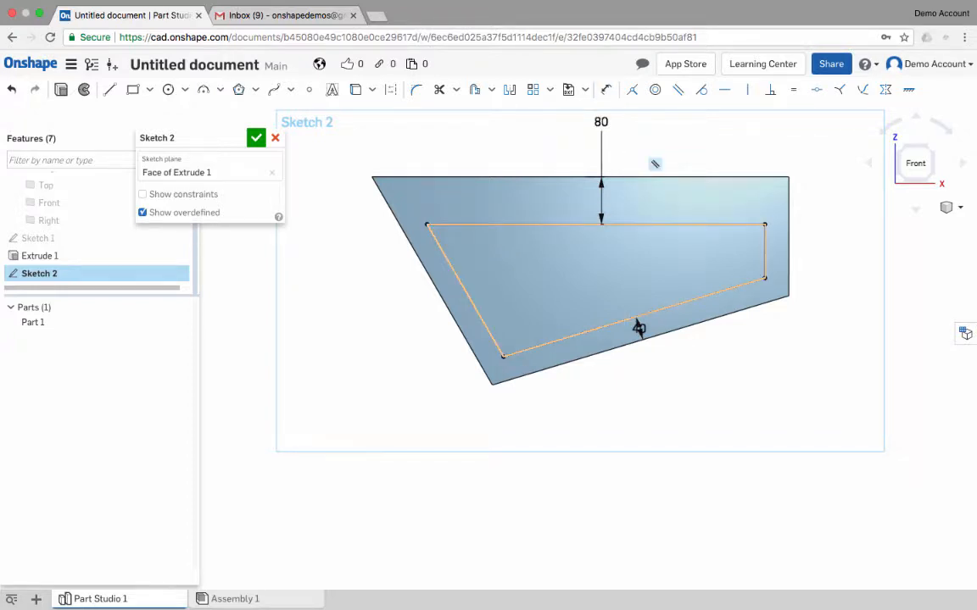
# - Draw lines connecting the inner profile's two lower corners to the matching lower corners of the face
pyautogui.press('l')
pyautogui.click(765, 279)
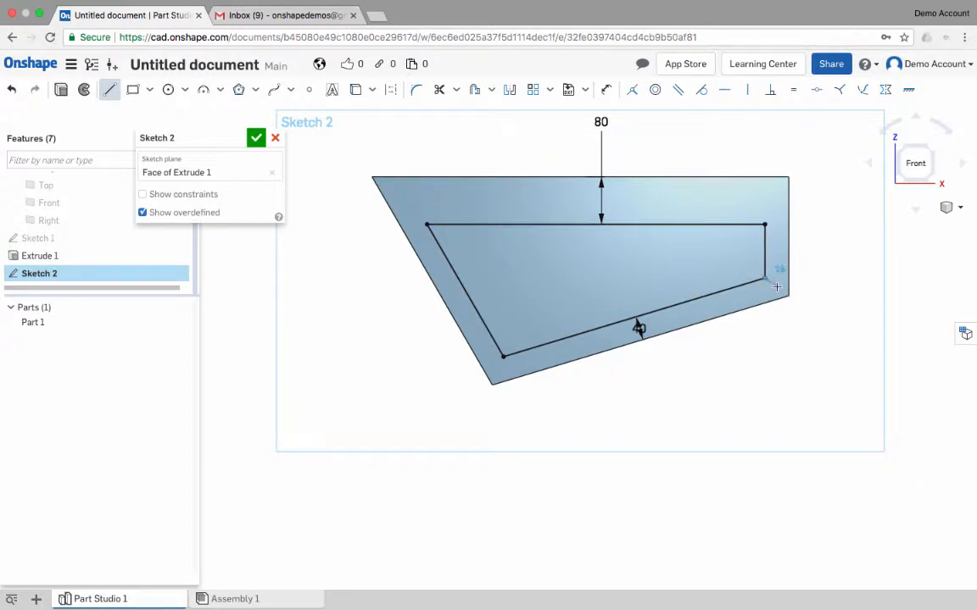
pyautogui.click(788, 295)
pyautogui.press('Escape')
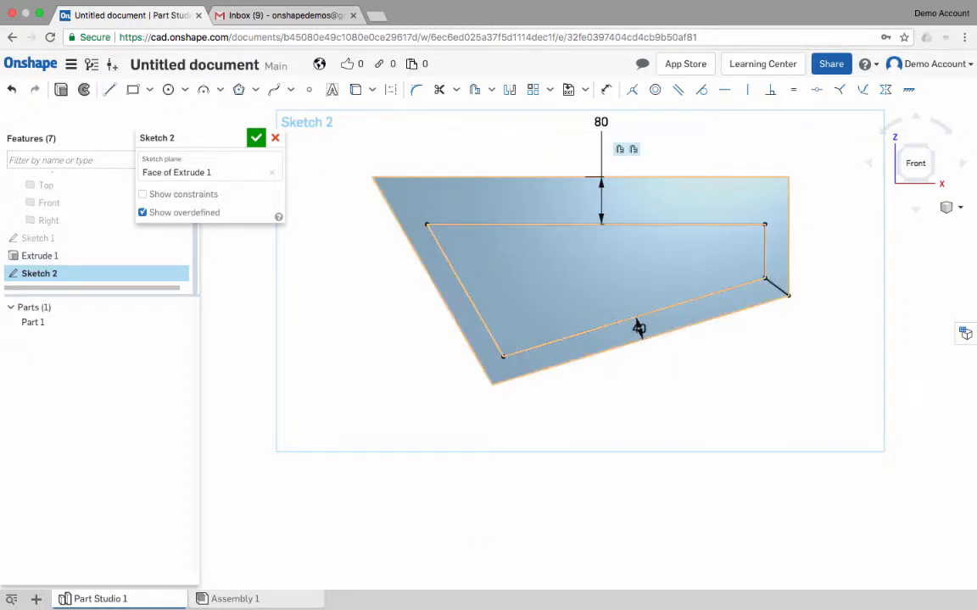
pyautogui.press('l')
pyautogui.click(503, 356)
pyautogui.click(492, 384)
pyautogui.press('Escape')
# - Draw a bent two-segment line from the face's upper-right corner to the inner profile's upper-right corner, with the second segment vertical and about 38 mm long
pyautogui.press('l')
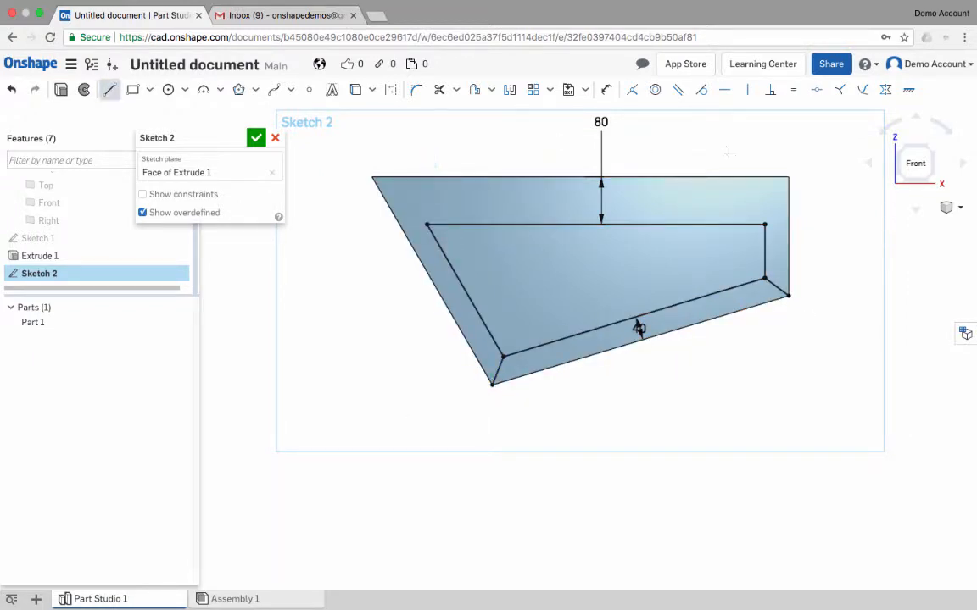
pyautogui.click(790, 178)
pyautogui.click(764, 202)
pyautogui.click(765, 225)
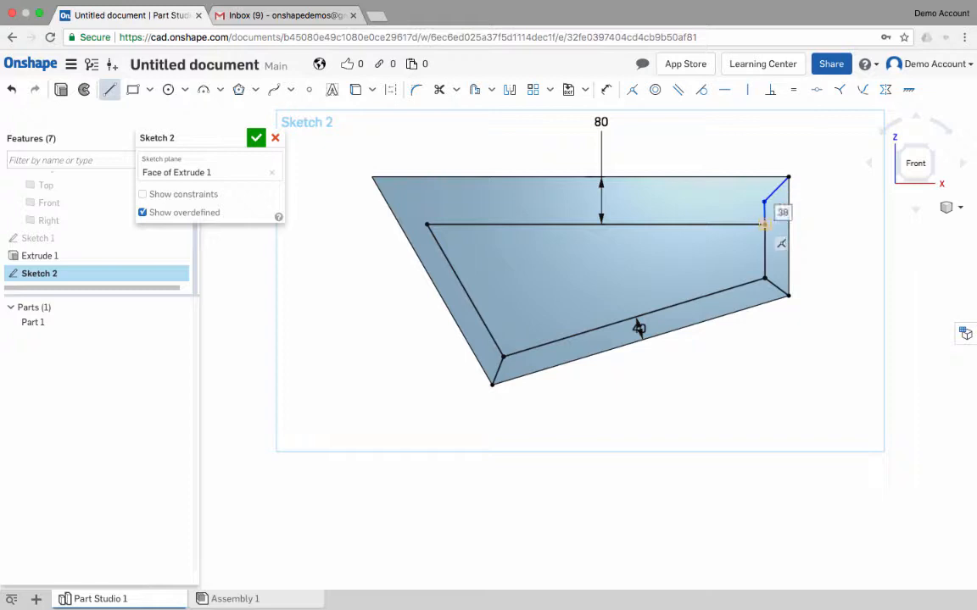
pyautogui.press('Escape')
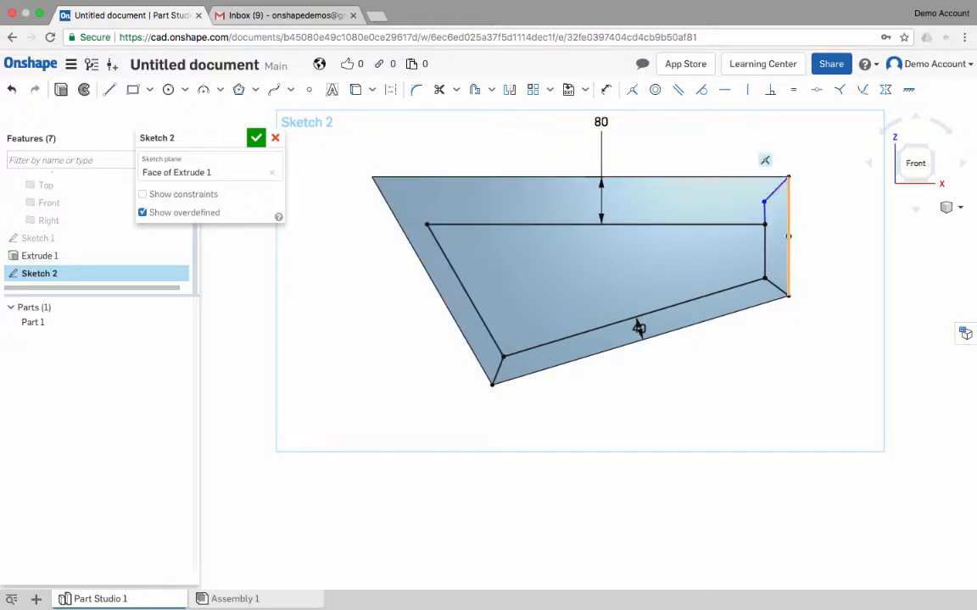
# - Draw a bent two-segment line from the face's upper-left corner to the inner profile's upper-left corner
pyautogui.moveTo(786, 212); pyautogui.dragTo(764, 231, button='right')
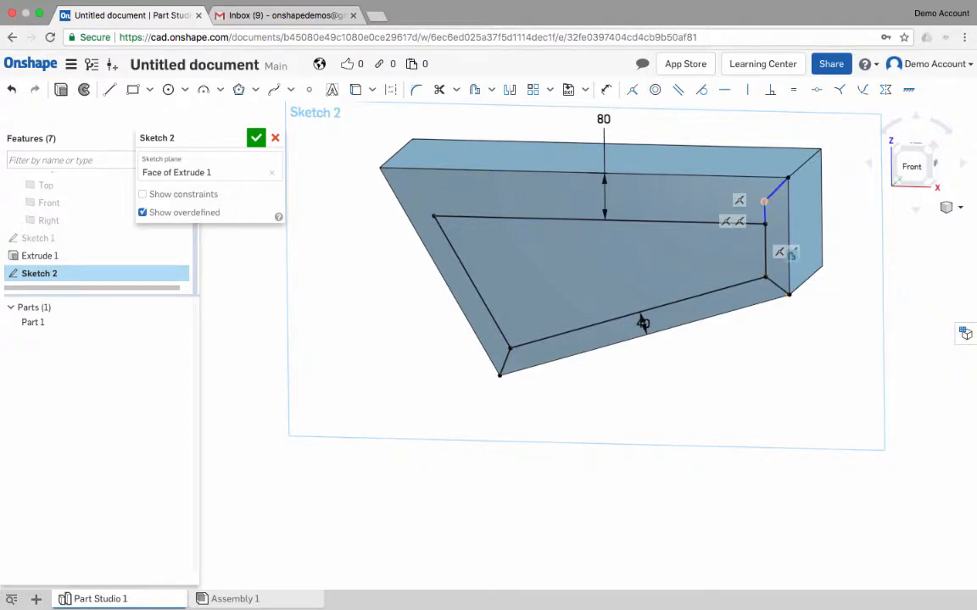
pyautogui.press('l')
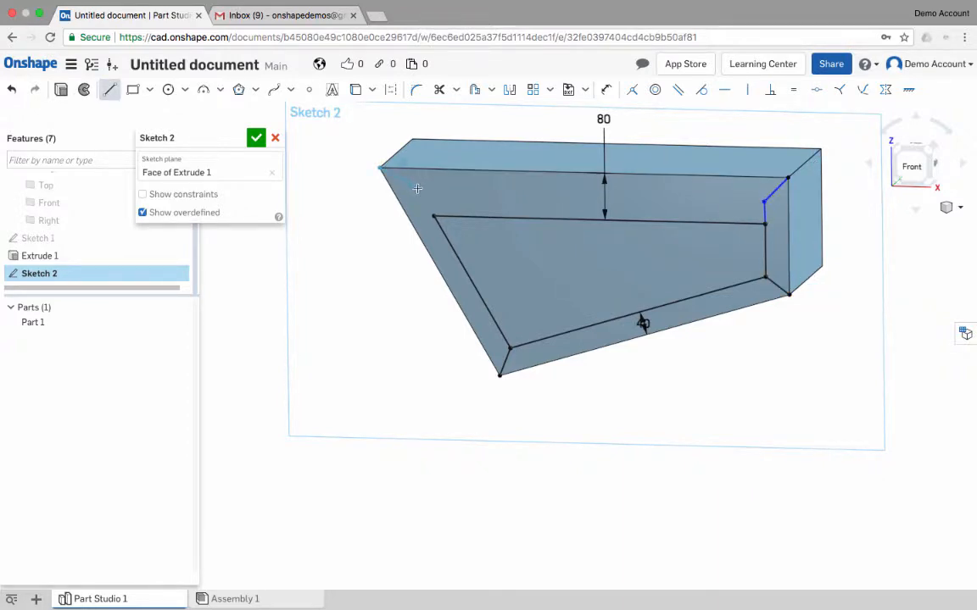
pyautogui.click(379, 167)
pyautogui.click(434, 215)
pyautogui.press('Escape')
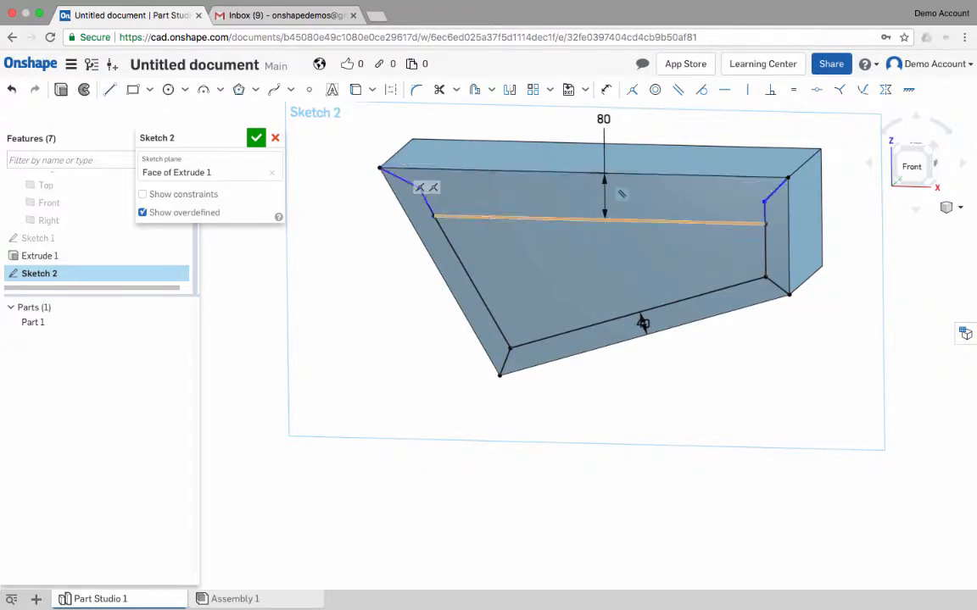
# - Apply a symmetric constraint to the face's top and right edges about the diagonal segment at their shared corner
pyautogui.moveTo(617, 227); pyautogui.dragTo(626, 200, button='right')
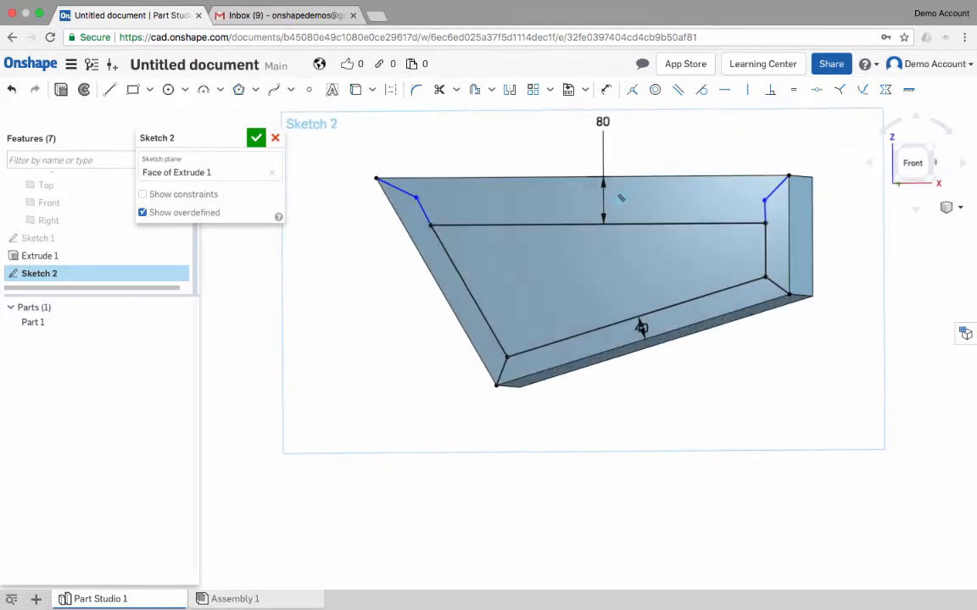
pyautogui.click(773, 178)
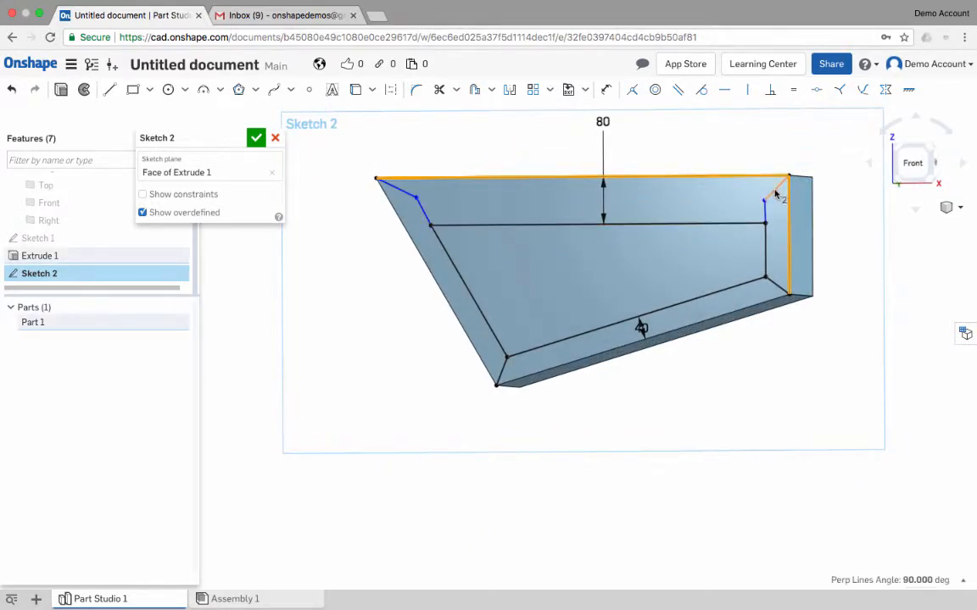
pyautogui.click(774, 193)
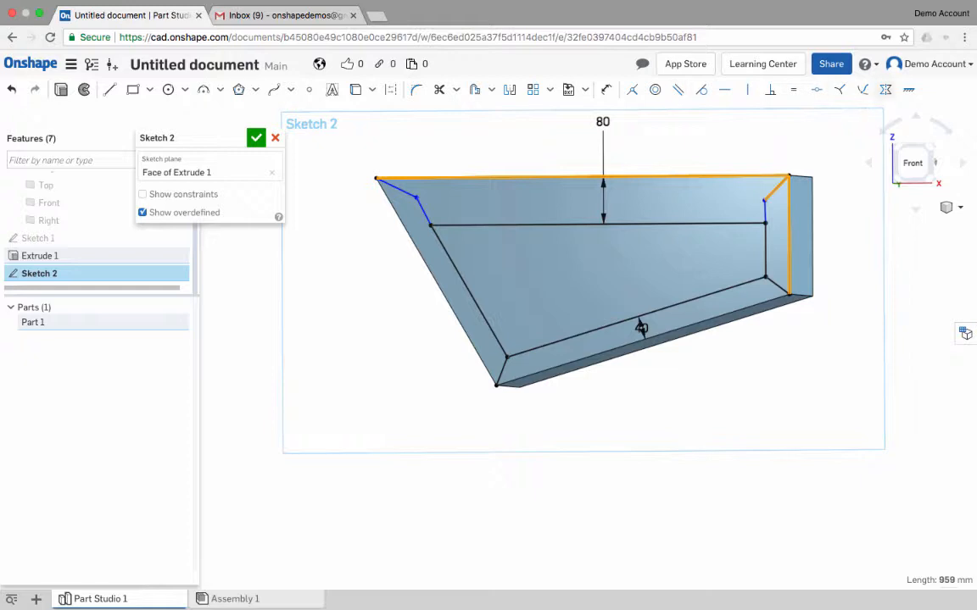
pyautogui.click(885, 89)
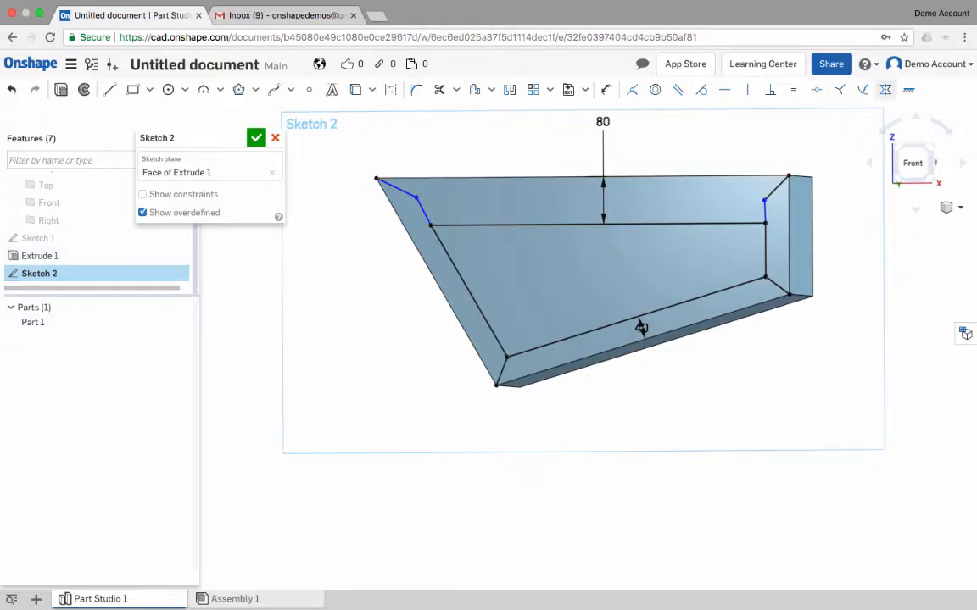
# - Apply a symmetric constraint to the face's top and left edges about the diagonal segment at their shared corner
pyautogui.click(388, 178)
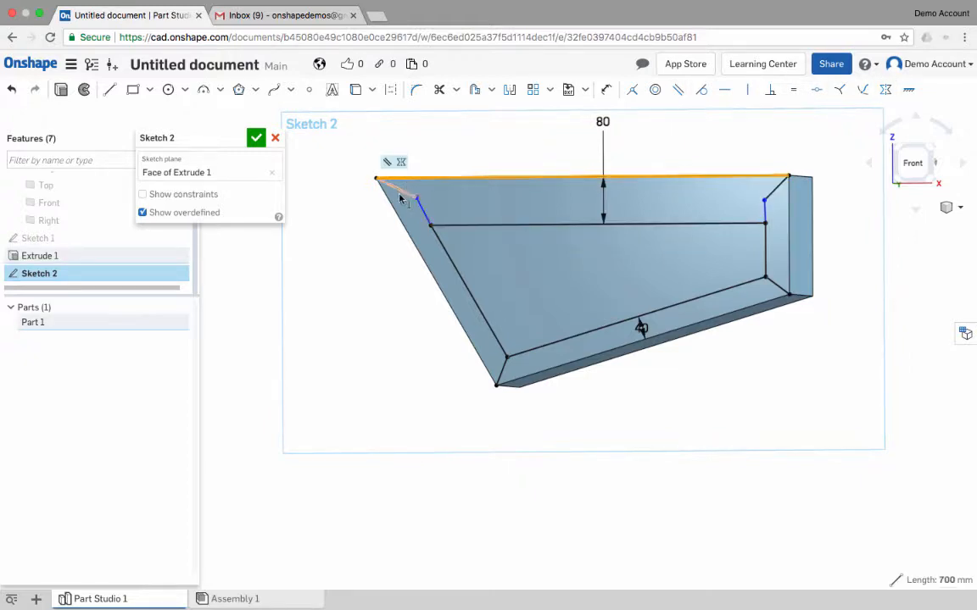
pyautogui.click(395, 212)
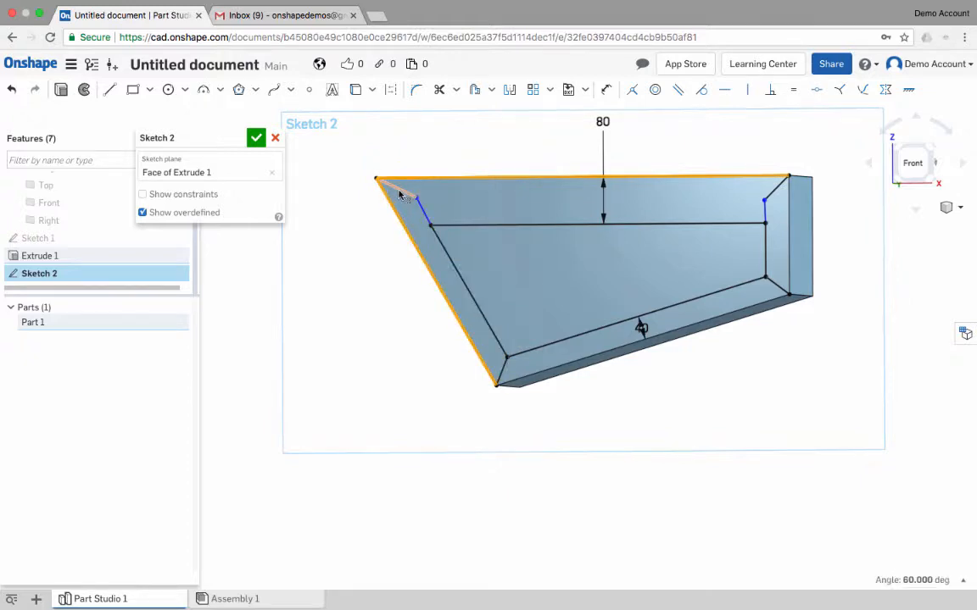
pyautogui.moveTo(452, 212); pyautogui.dragTo(415, 205, button='right')
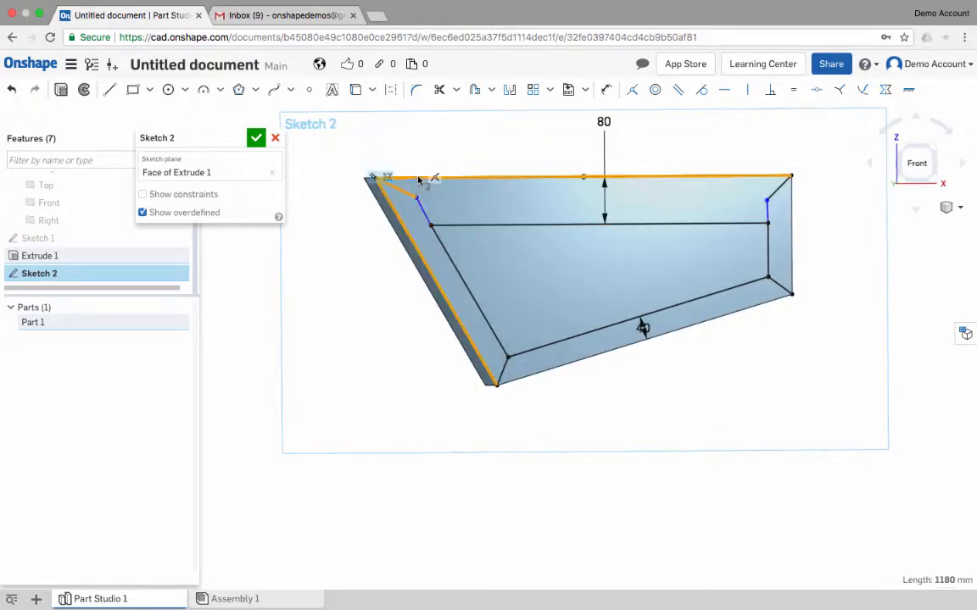
pyautogui.press('Escape')
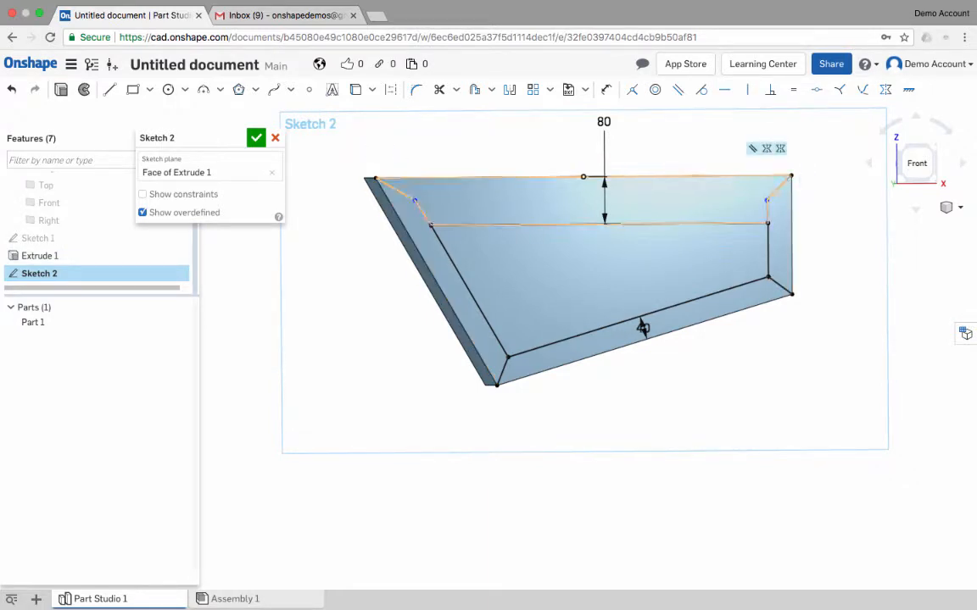
pyautogui.click(423, 213)
pyautogui.moveTo(611, 235); pyautogui.dragTo(530, 251, button='right')
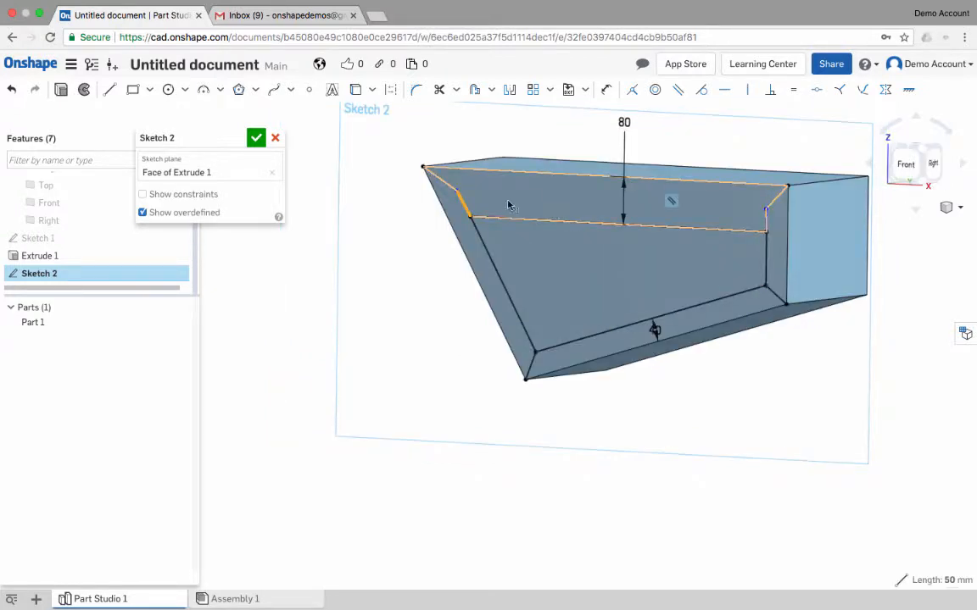
pyautogui.click(541, 131)
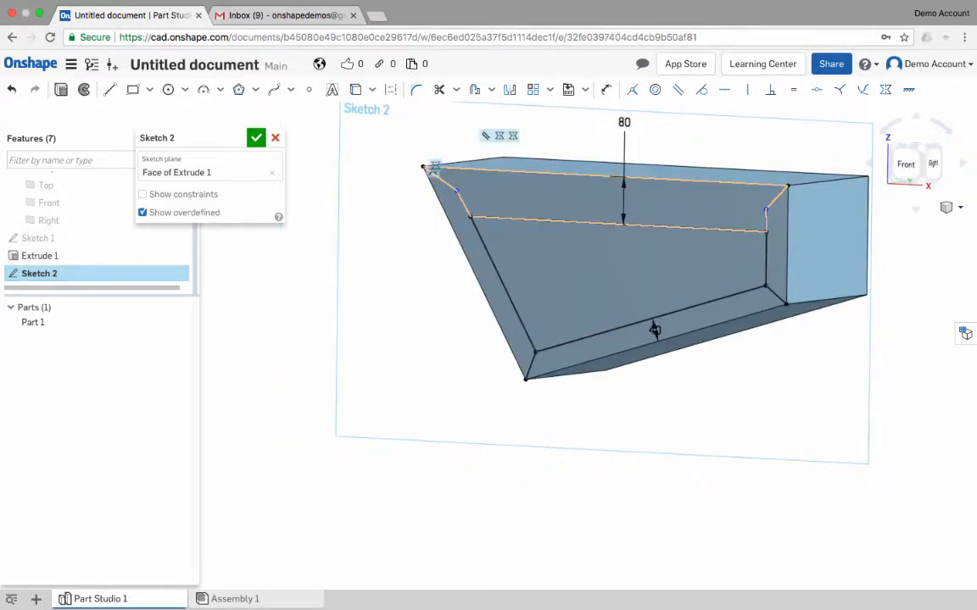
pyautogui.click(464, 205)
pyautogui.click(482, 242)
pyautogui.click(445, 141)
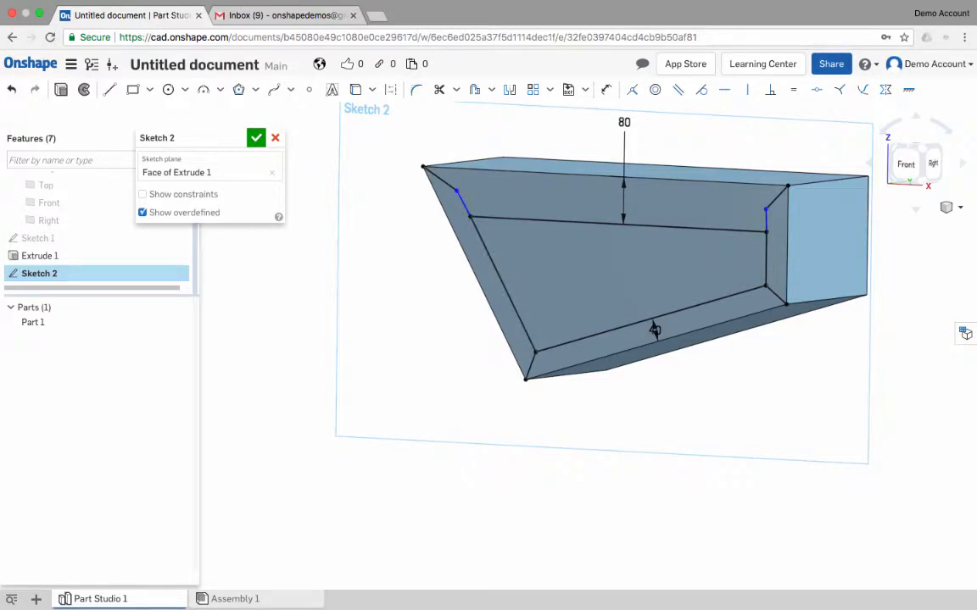
# - Reposition the upper-left bend point and make its short lower segment coincident with the inner profile's left edge
pyautogui.moveTo(456, 191)
pyautogui.mouseDown()
pyautogui.moveTo(475, 203)
pyautogui.moveTo(443, 181)
pyautogui.mouseUp()
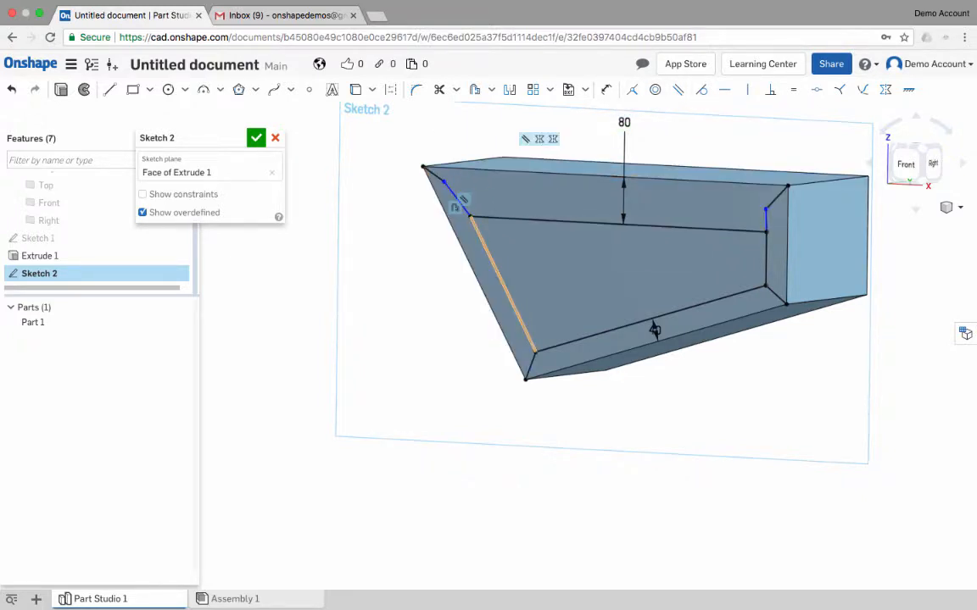
pyautogui.click(475, 229)
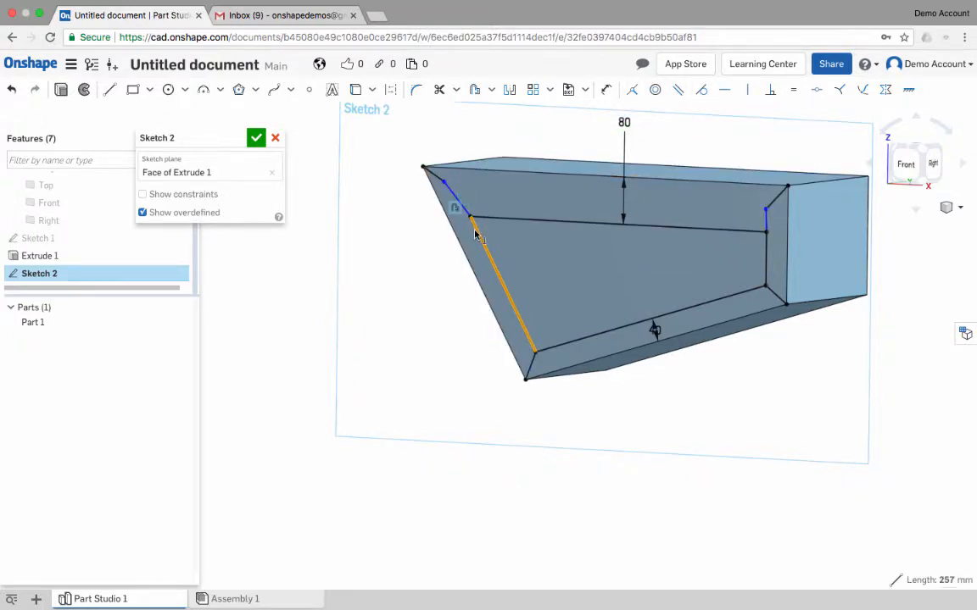
pyautogui.click(446, 194)
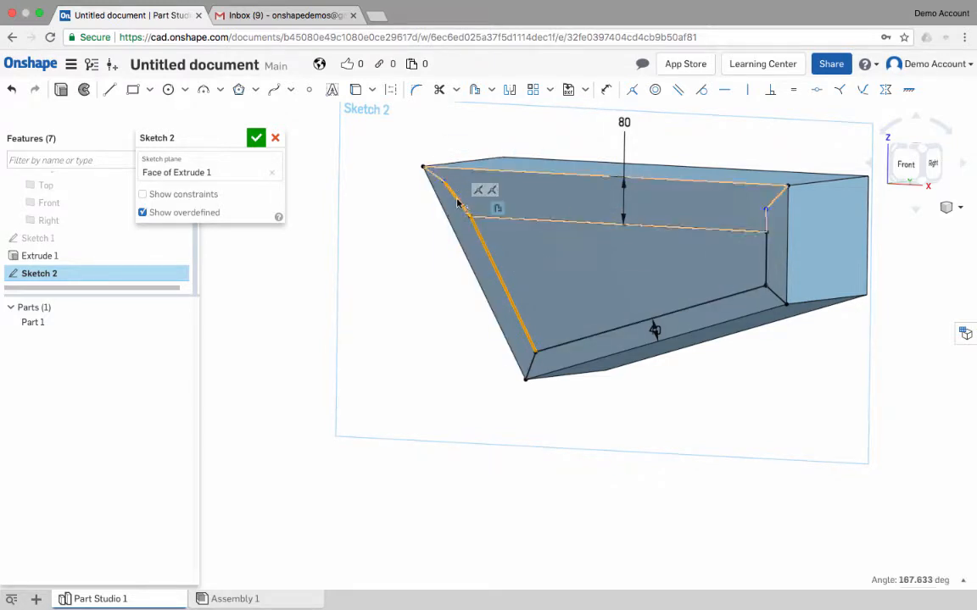
pyautogui.click(632, 89)
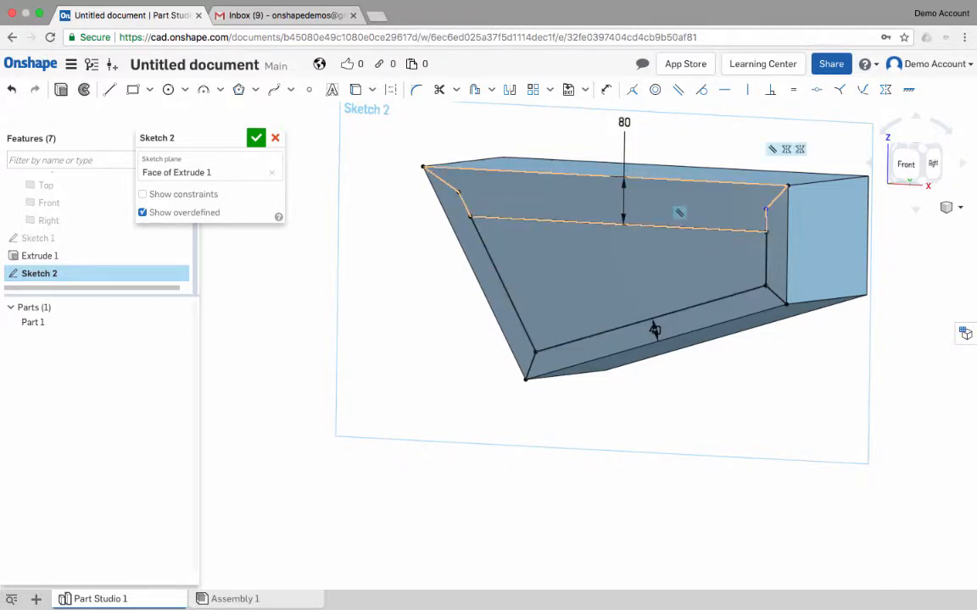
# - Make the short upper-right segment coincident with the inner profile's right edge and finish the sketch
pyautogui.click(767, 265)
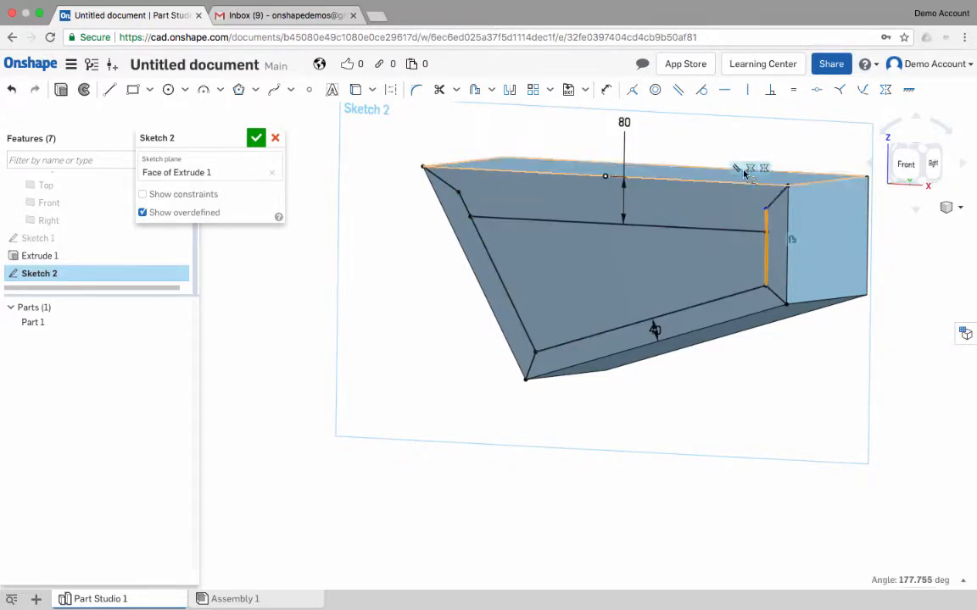
pyautogui.click(767, 224)
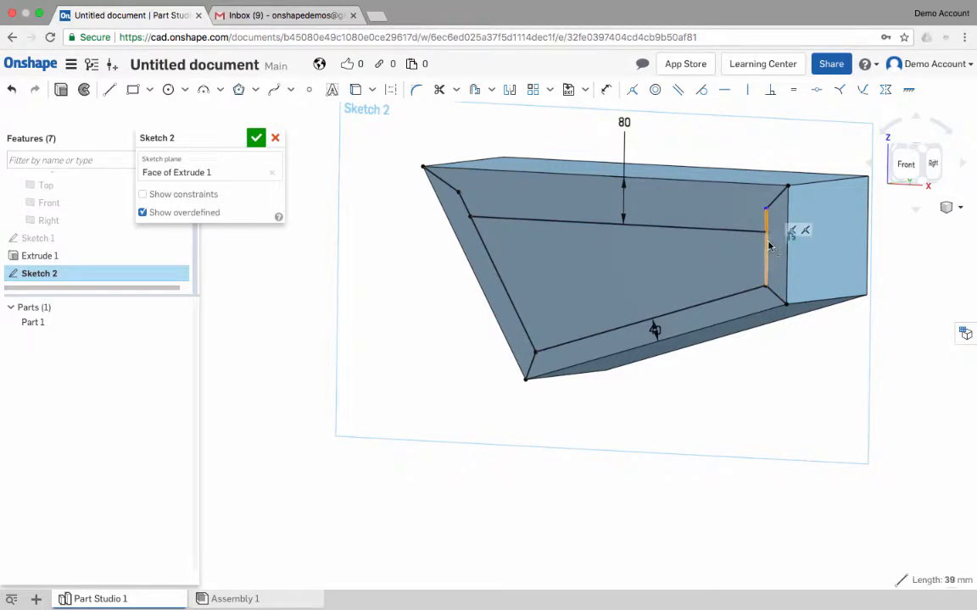
pyautogui.click(767, 246)
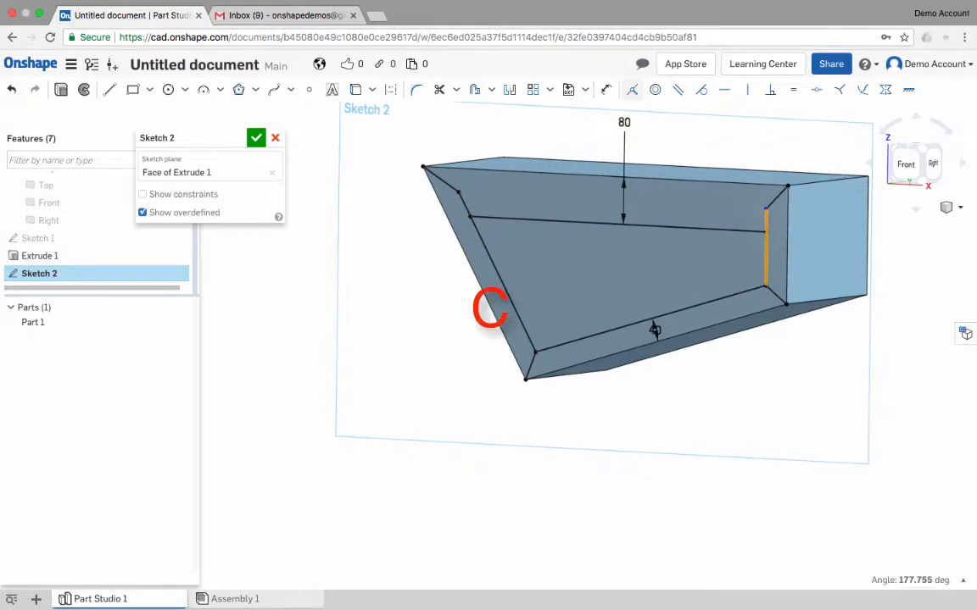
pyautogui.click(632, 90)
pyautogui.moveTo(636, 254)
pyautogui.mouseDown(button='right')
pyautogui.moveTo(500, 330)
pyautogui.moveTo(585, 326)
pyautogui.moveTo(642, 241)
pyautogui.mouseUp(button='right')
pyautogui.moveTo(559, 375)
pyautogui.mouseDown(button='right')
pyautogui.moveTo(552, 377)
pyautogui.moveTo(567, 366)
pyautogui.mouseUp(button='right')
pyautogui.moveTo(689, 350); pyautogui.dragTo(692, 350, button='right')
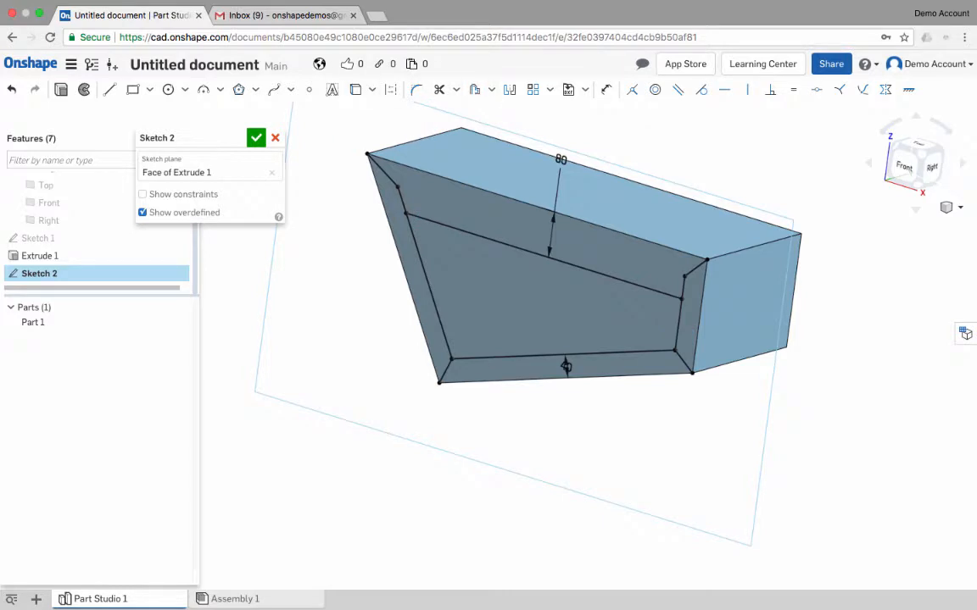
pyautogui.click(256, 138)
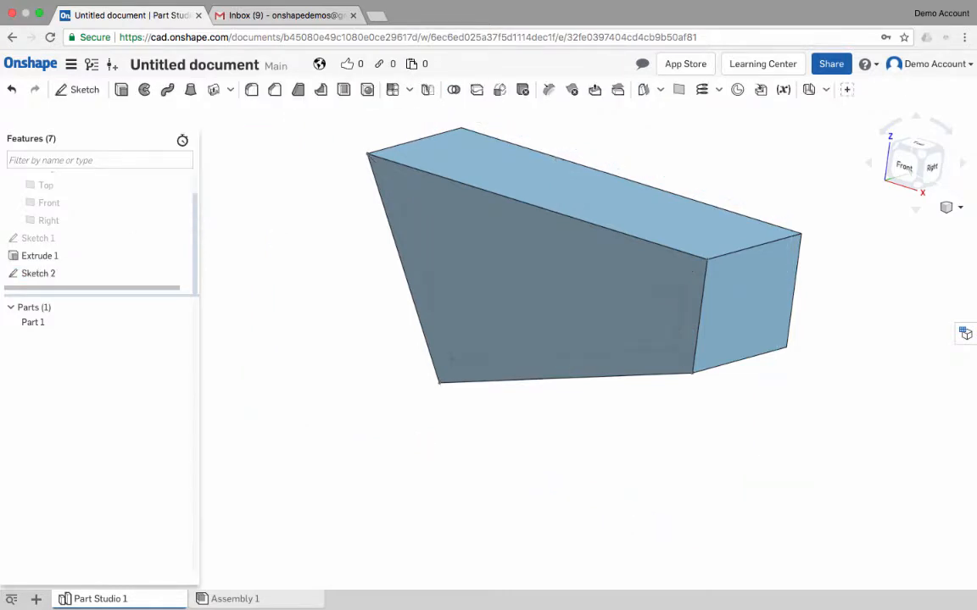
# - Split the solid's front face with Sketch 2 using the Face split option, keeping tool surfaces
pyautogui.click(38, 273)
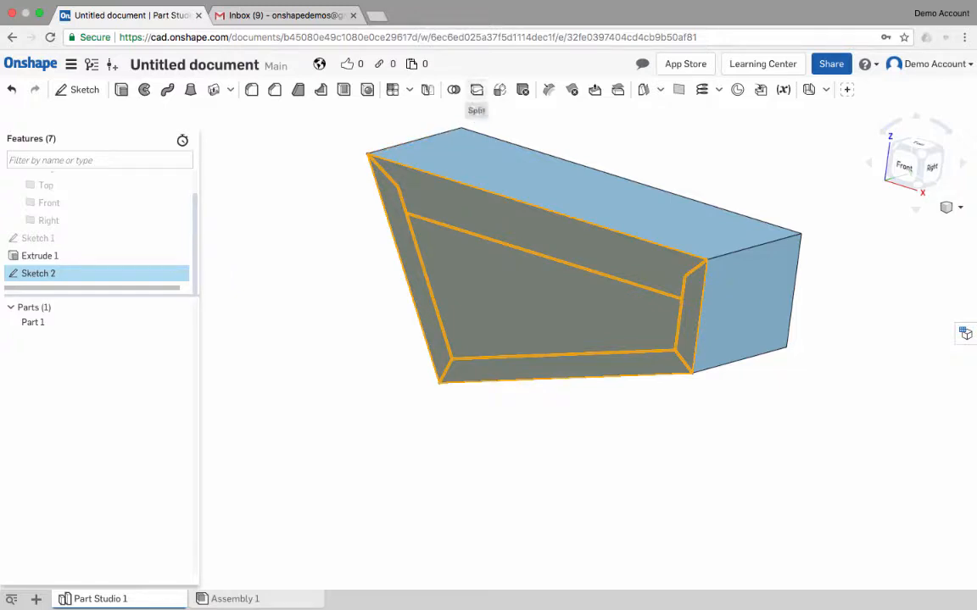
pyautogui.click(476, 89)
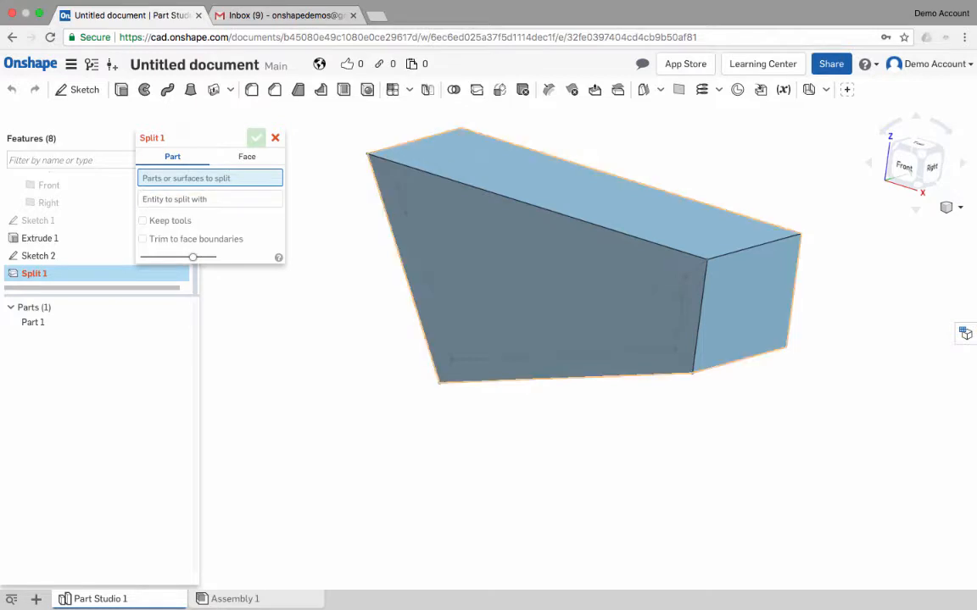
pyautogui.scroll(1, 530, 309)
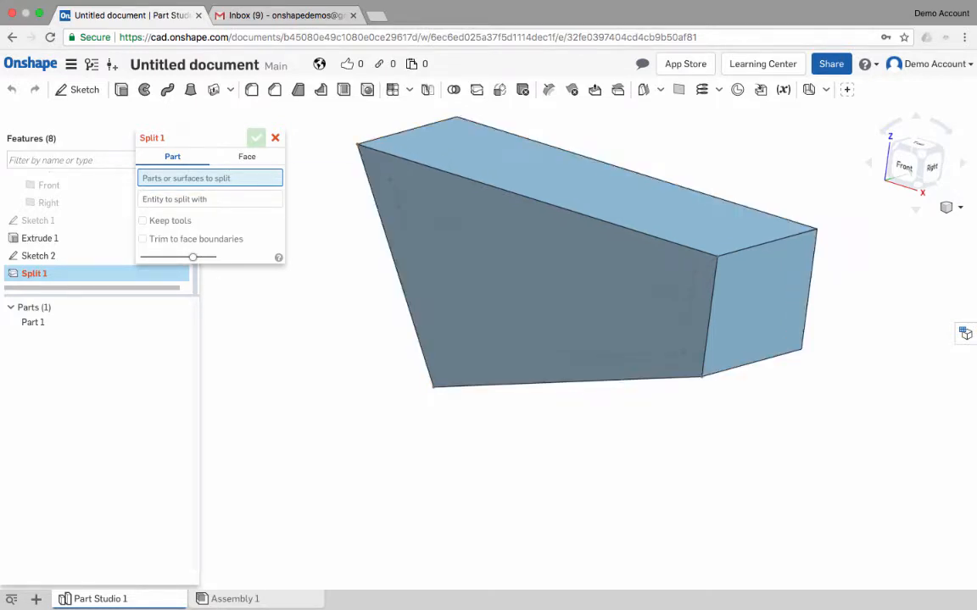
pyautogui.click(247, 157)
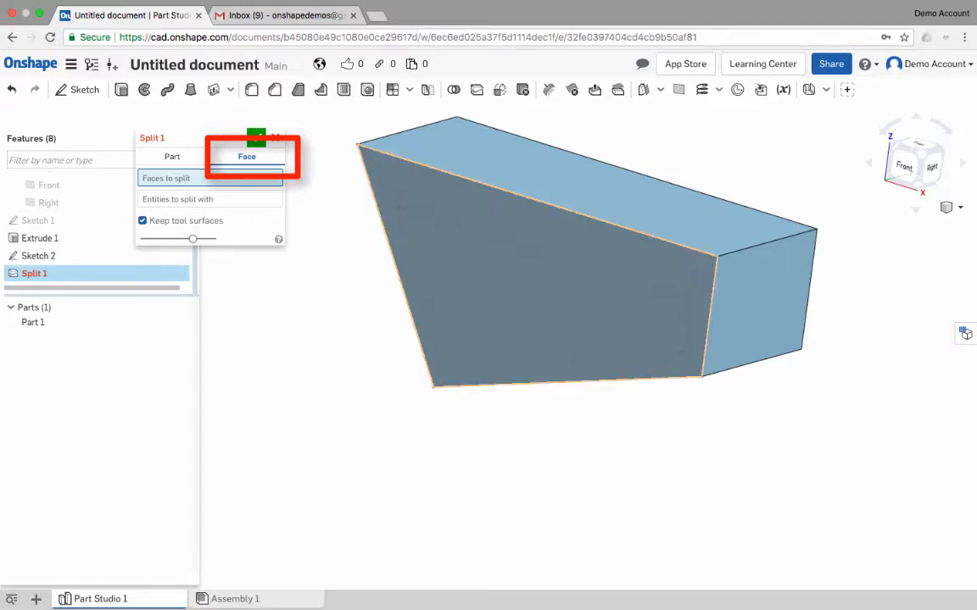
pyautogui.click(413, 200)
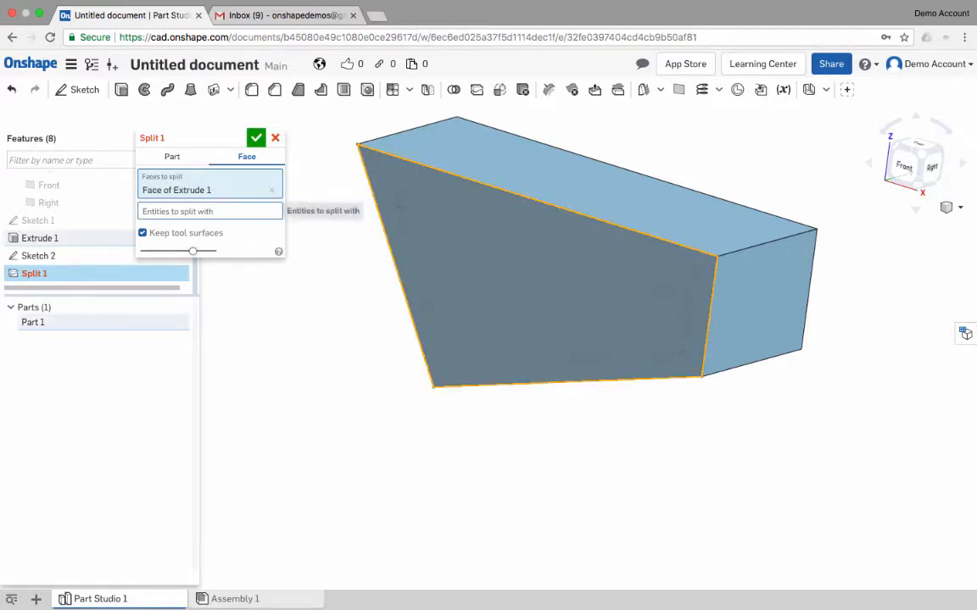
pyautogui.click(255, 211)
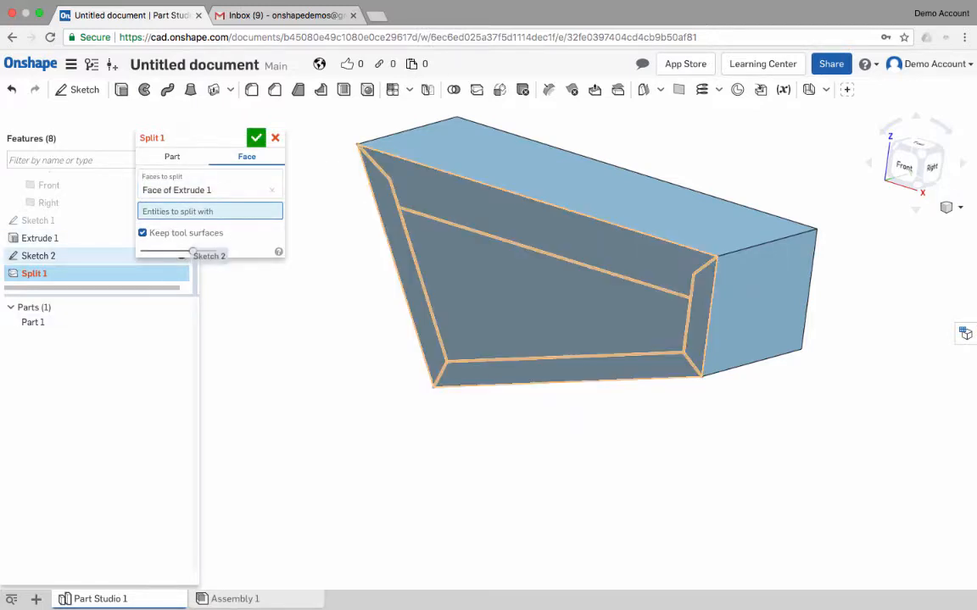
pyautogui.click(181, 255)
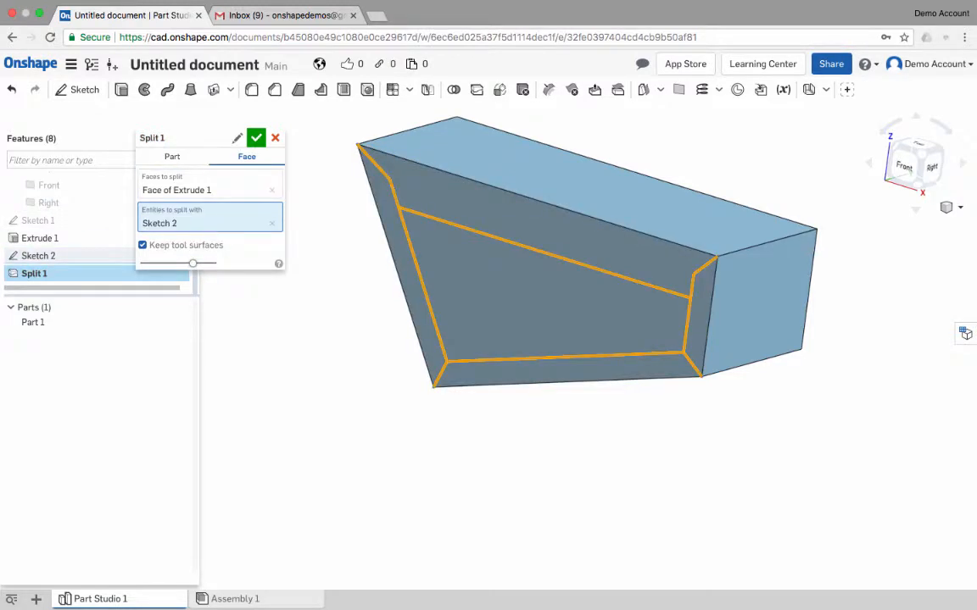
pyautogui.click(256, 137)
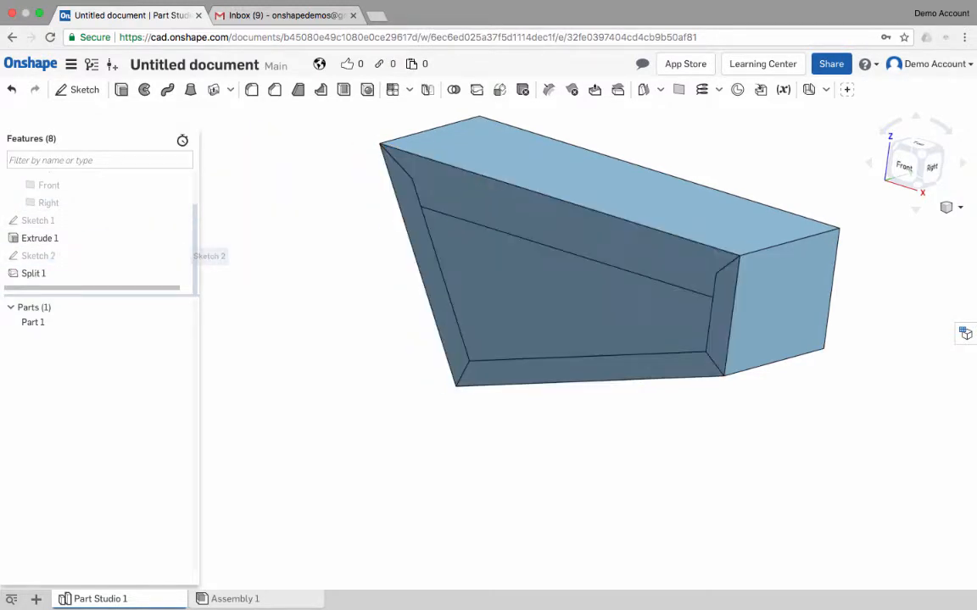
# - Examine the split front face by selecting its inner region and the four surrounding border regions
pyautogui.moveTo(640, 428); pyautogui.dragTo(669, 372, button='right')
pyautogui.click(560, 335)
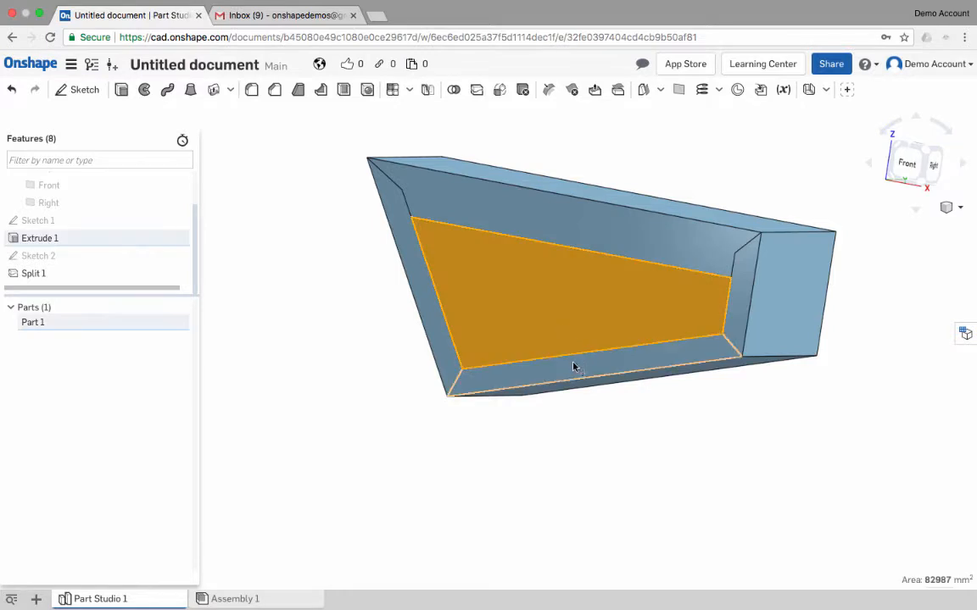
pyautogui.click(573, 366)
pyautogui.click(423, 299)
pyautogui.click(622, 250)
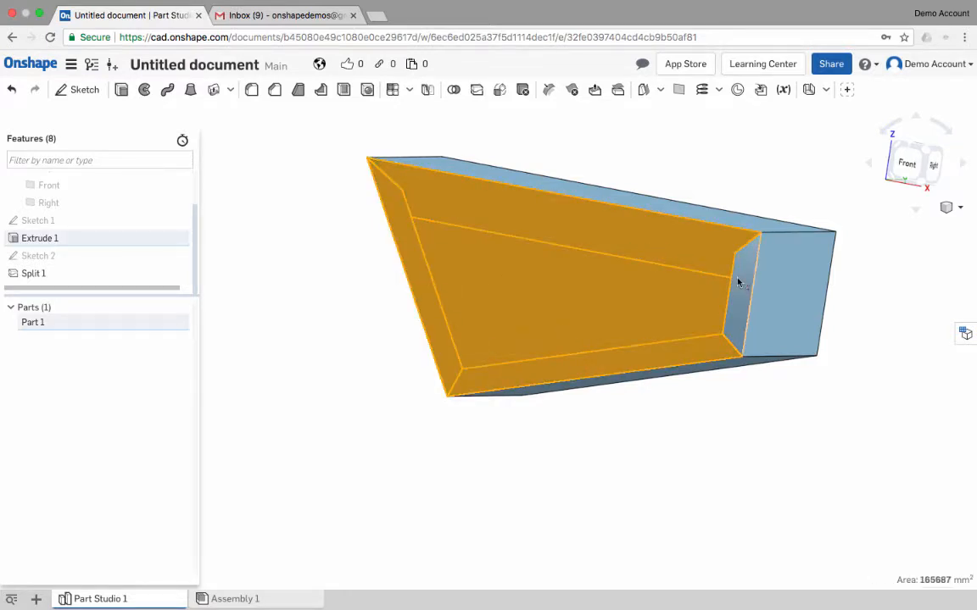
pyautogui.click(734, 284)
pyautogui.moveTo(706, 305); pyautogui.dragTo(660, 321, button='right')
pyautogui.click(528, 317)
pyautogui.click(543, 314)
pyautogui.moveTo(542, 314)
pyautogui.mouseDown(button='right')
pyautogui.moveTo(520, 314)
pyautogui.moveTo(531, 312)
pyautogui.mouseUp(button='right')
pyautogui.click(426, 322)
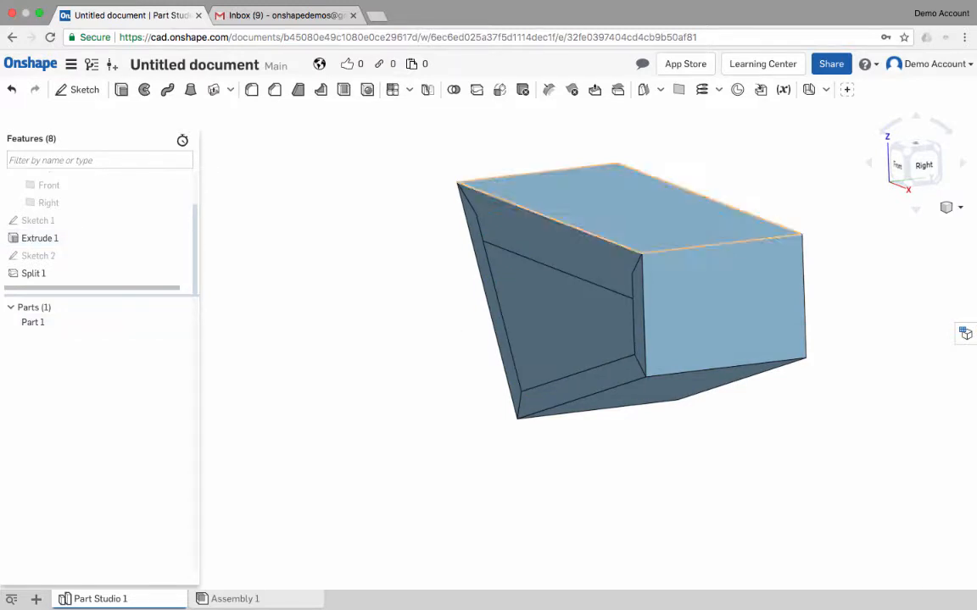
# - Extrude the inner region of the front face 25 mm inward as a material removal
pyautogui.click(545, 322)
pyautogui.hotkey('shift', 'e')
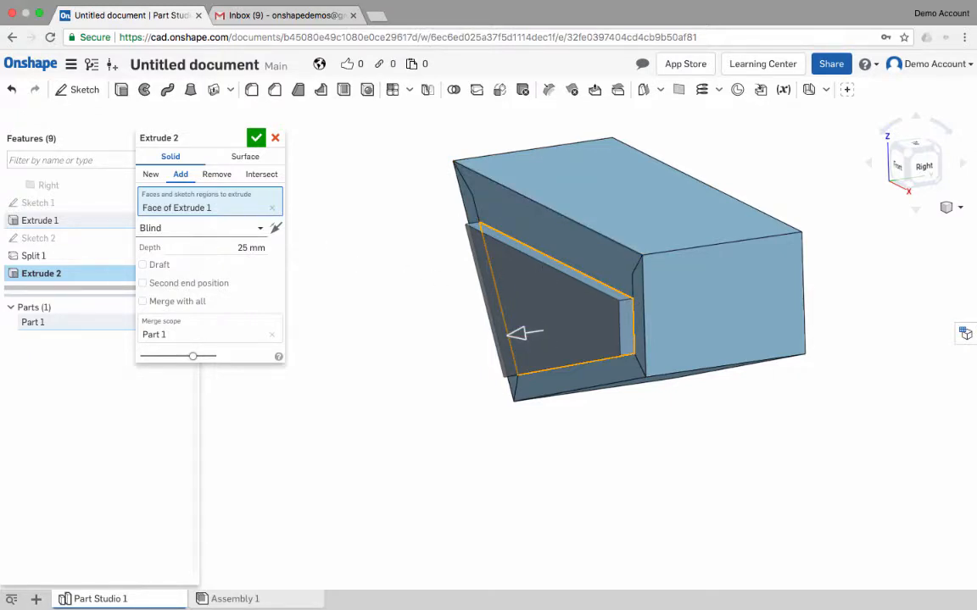
pyautogui.click(276, 228)
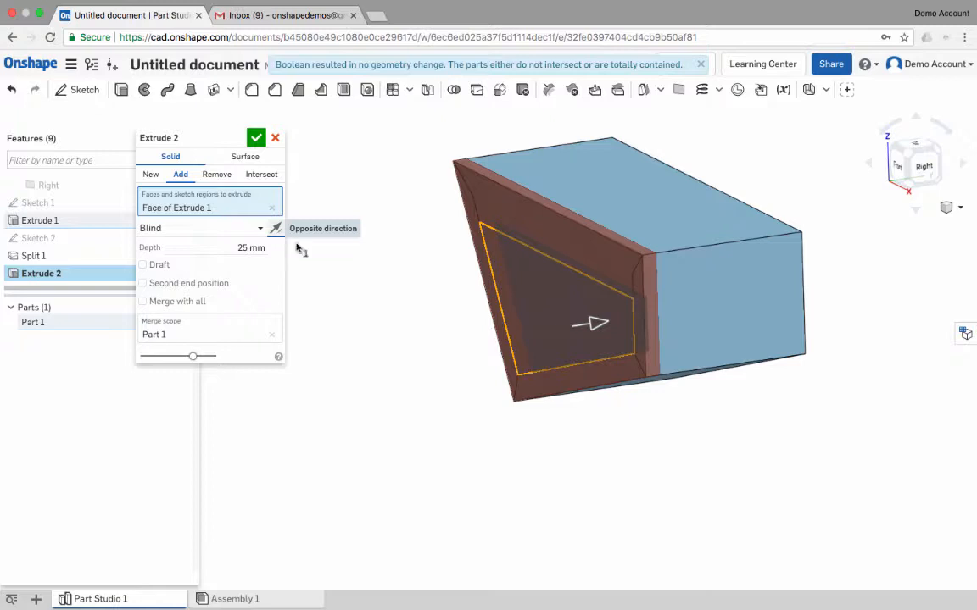
pyautogui.moveTo(523, 322); pyautogui.dragTo(641, 319, button='right')
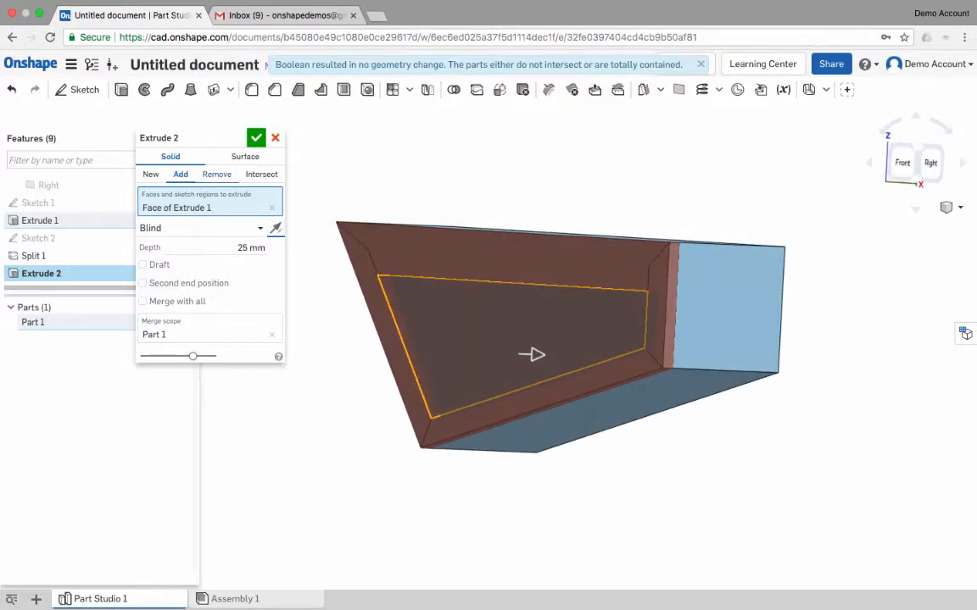
pyautogui.click(216, 174)
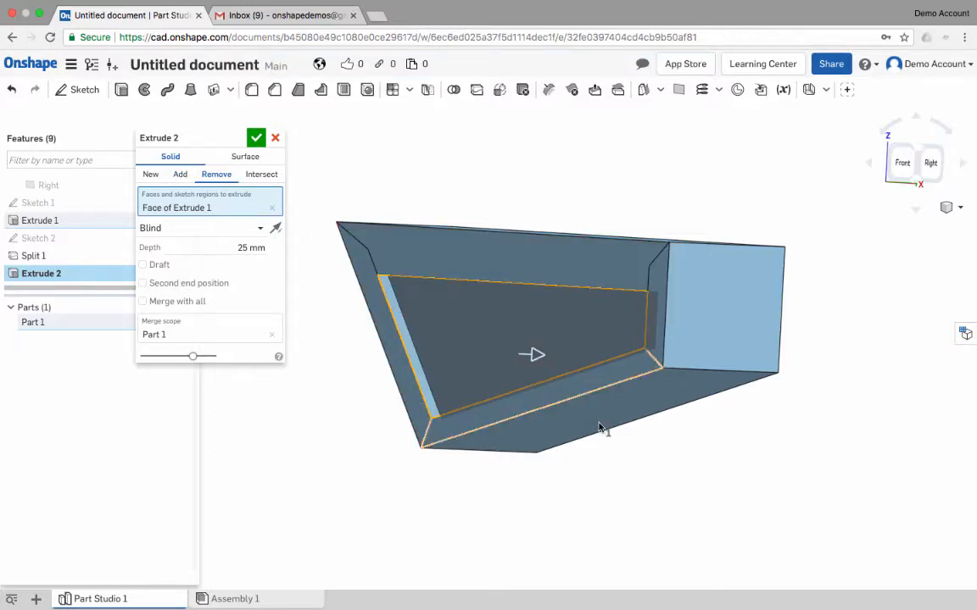
pyautogui.moveTo(602, 427); pyautogui.dragTo(576, 392, button='right')
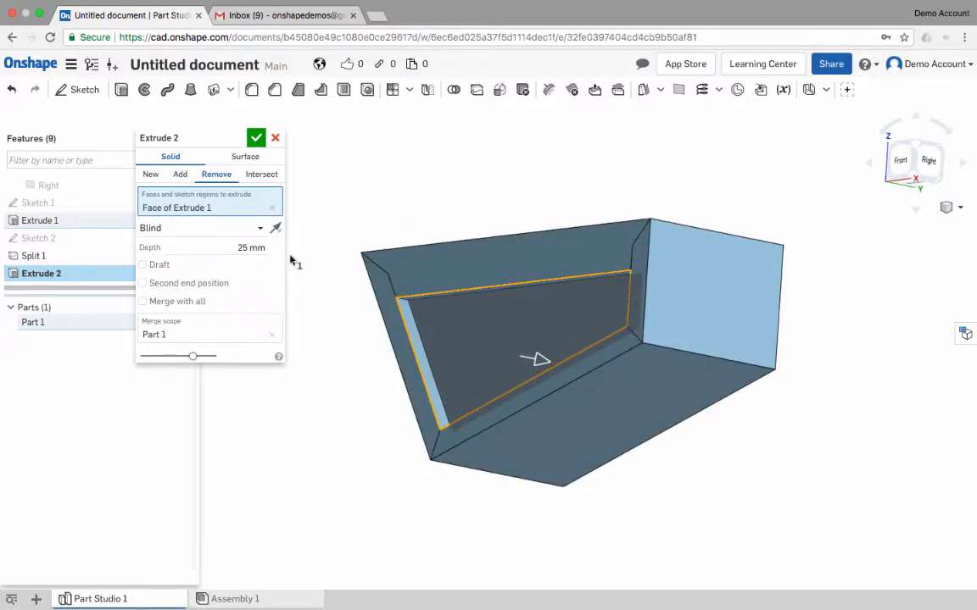
pyautogui.moveTo(442, 212); pyautogui.dragTo(439, 237, button='right')
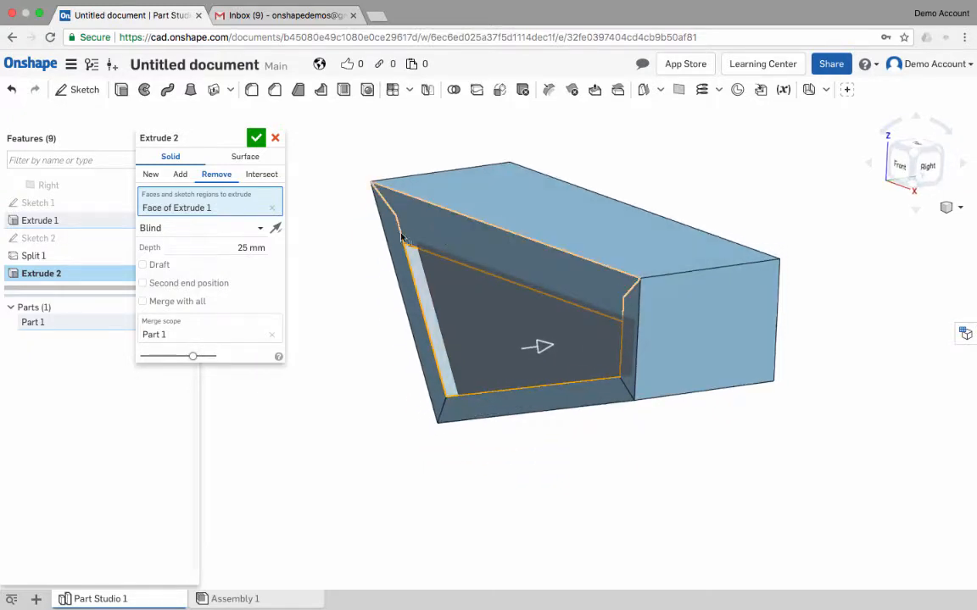
# - Switch the inner region's extrusion to add material 25 mm outward and complete the feature
pyautogui.click(275, 228)
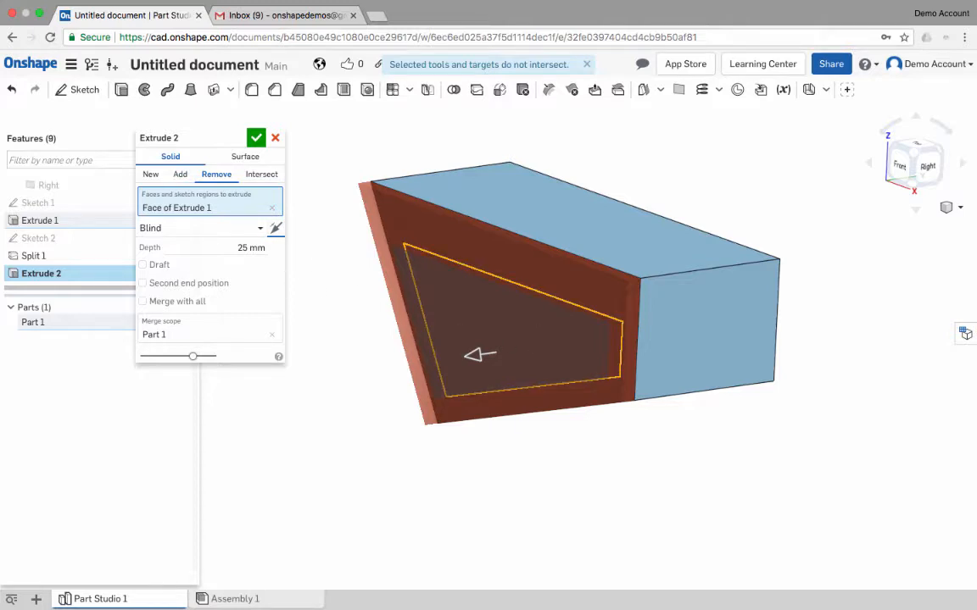
pyautogui.click(180, 174)
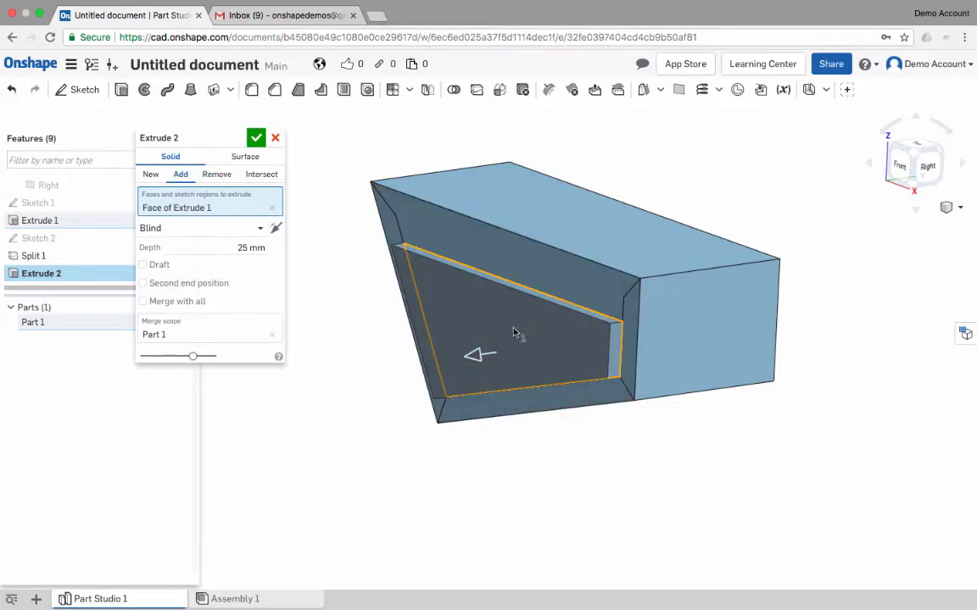
pyautogui.moveTo(513, 332); pyautogui.dragTo(565, 318, button='right')
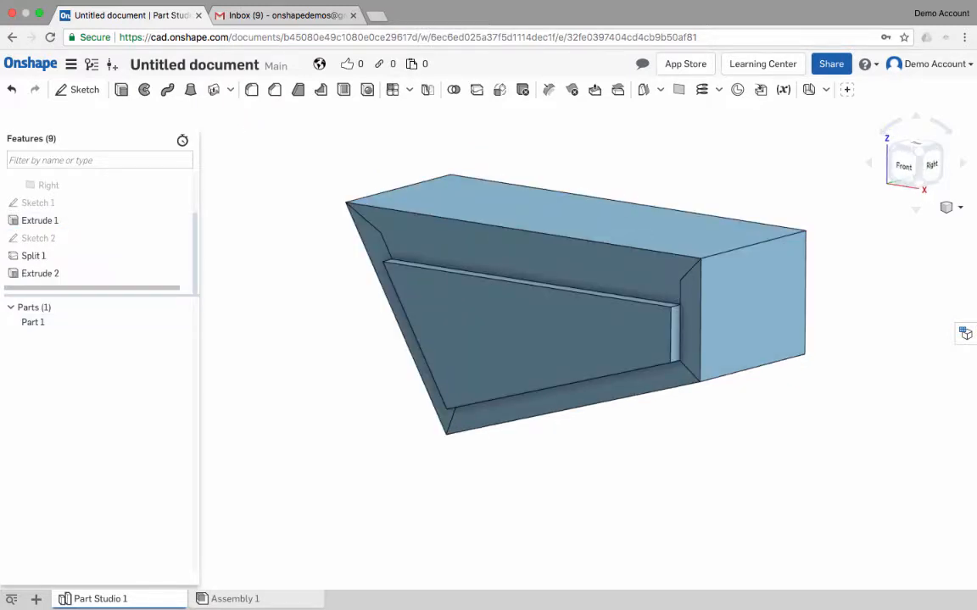
# - Create a sheet metal model by converting the whole solid Part 1 with 2 mm thickness
pyautogui.click(826, 90)
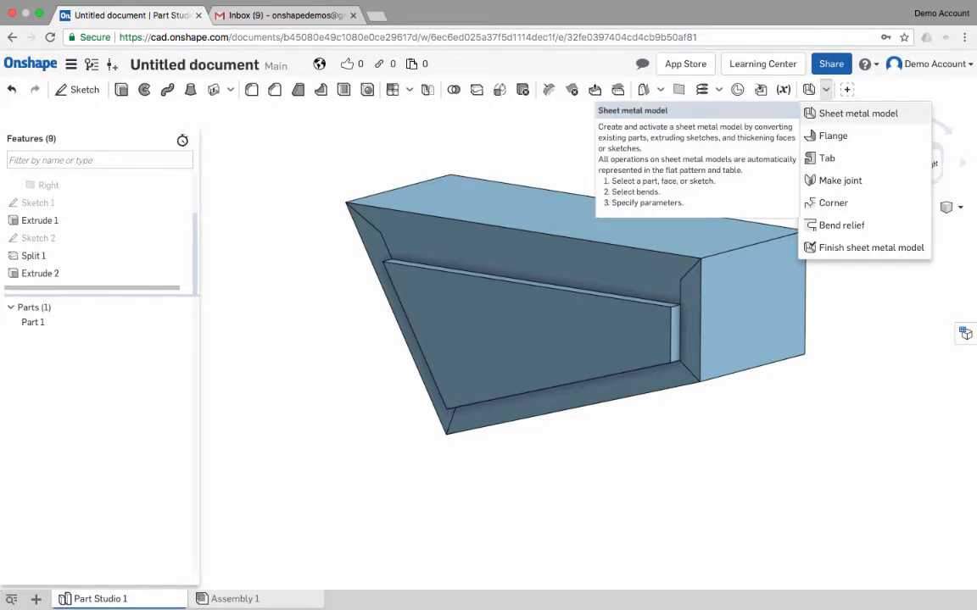
pyautogui.click(857, 113)
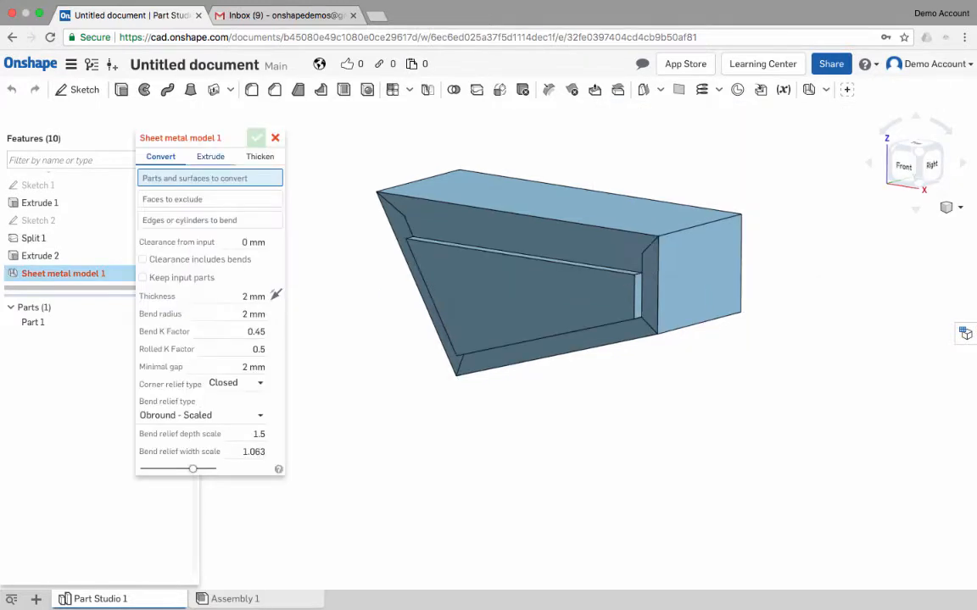
pyautogui.click(461, 201)
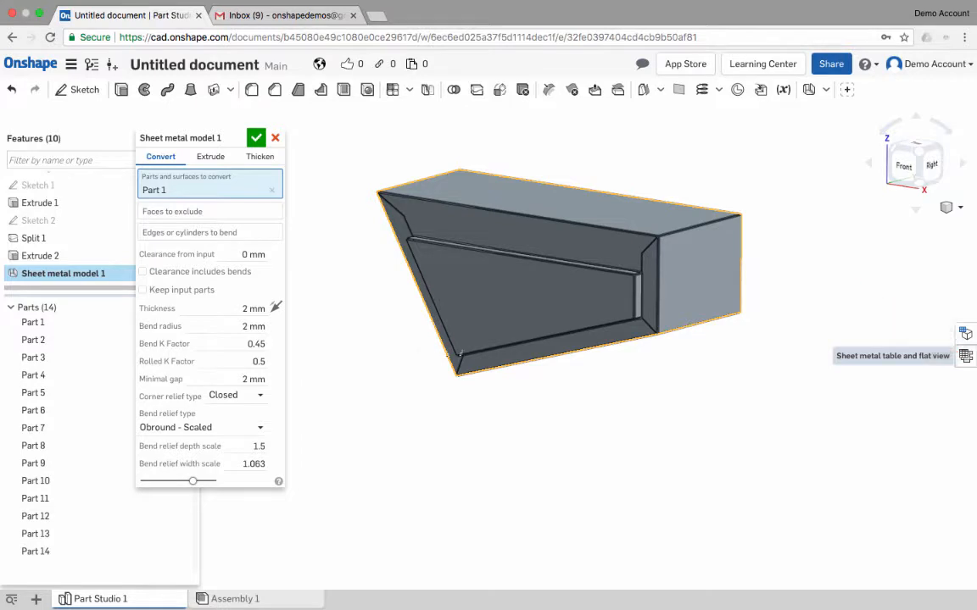
# - Examine the sheet metal model's joint table and the flat patterns of its walls
pyautogui.click(964, 356)
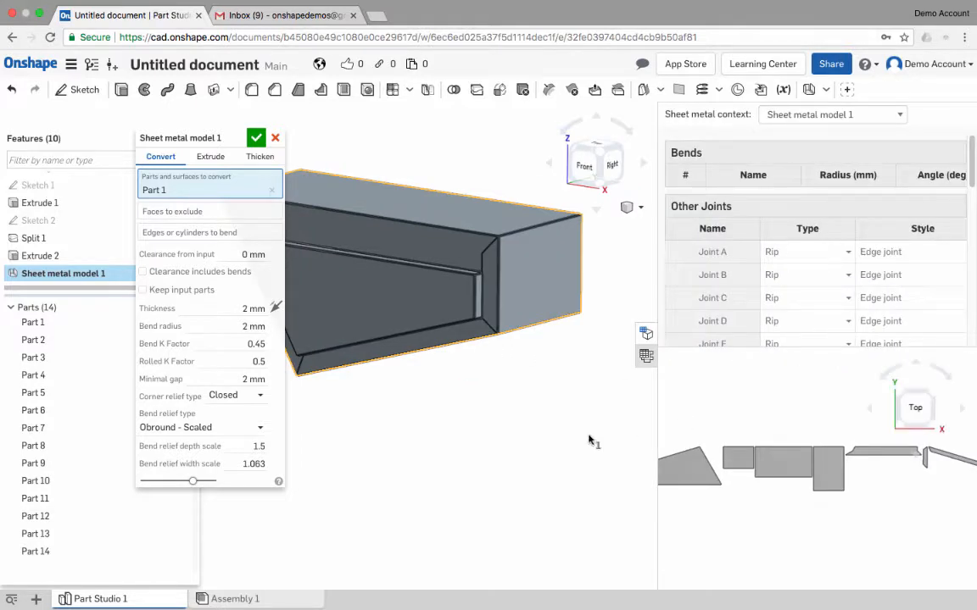
pyautogui.scroll(-3, 432, 426)
pyautogui.moveTo(791, 446); pyautogui.dragTo(943, 399, button='middle')
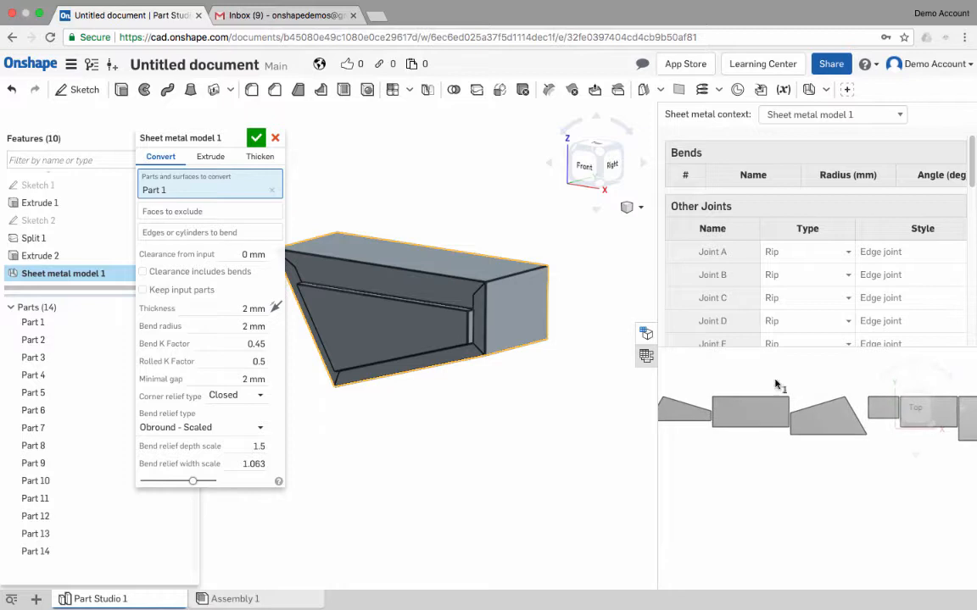
# - Exclude the raised inner face of the front from the sheet metal conversion
pyautogui.rightClick(448, 392)
pyautogui.click(210, 213)
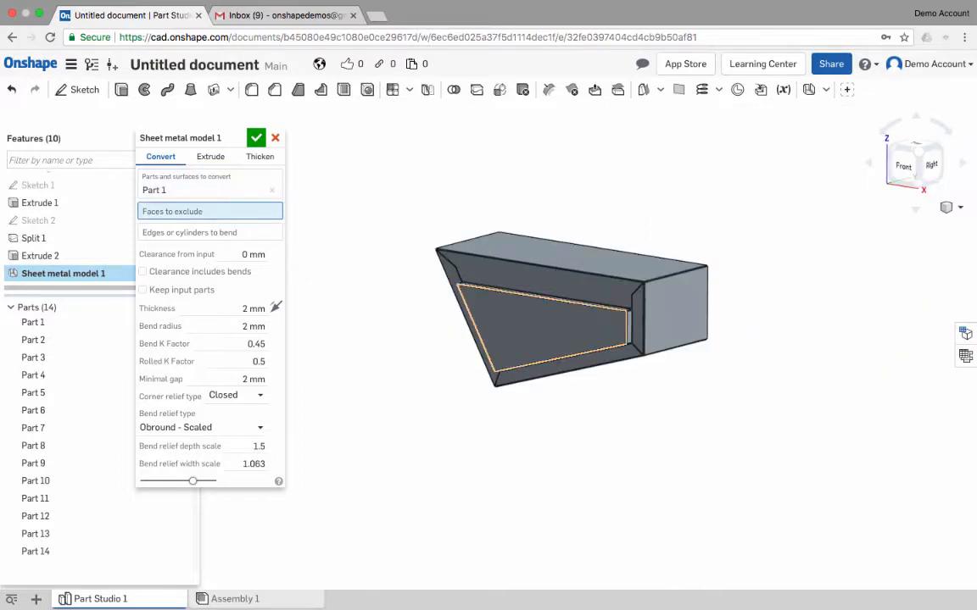
pyautogui.click(523, 321)
pyautogui.moveTo(783, 385); pyautogui.dragTo(679, 343, button='middle')
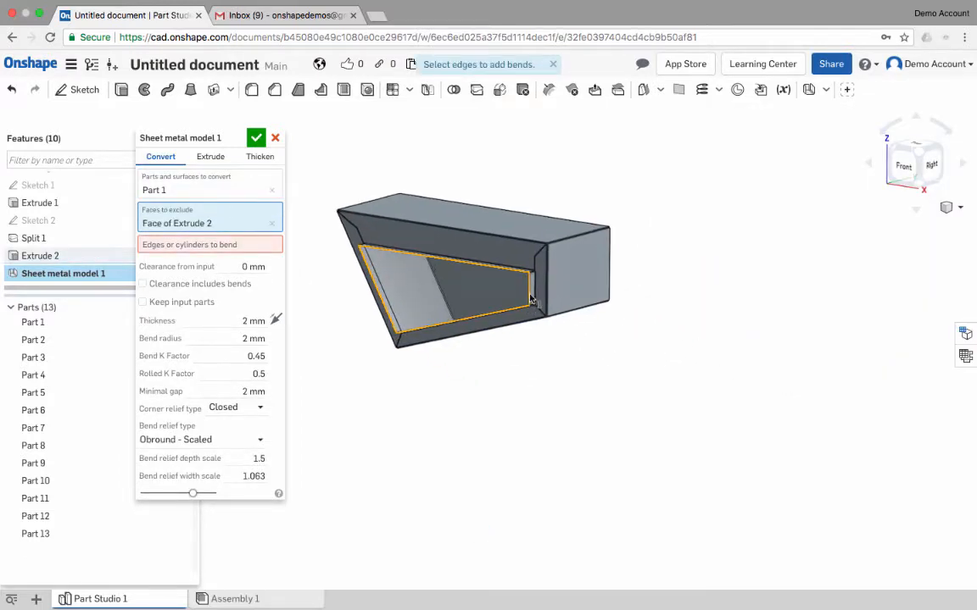
pyautogui.moveTo(525, 299); pyautogui.dragTo(497, 312, button='right')
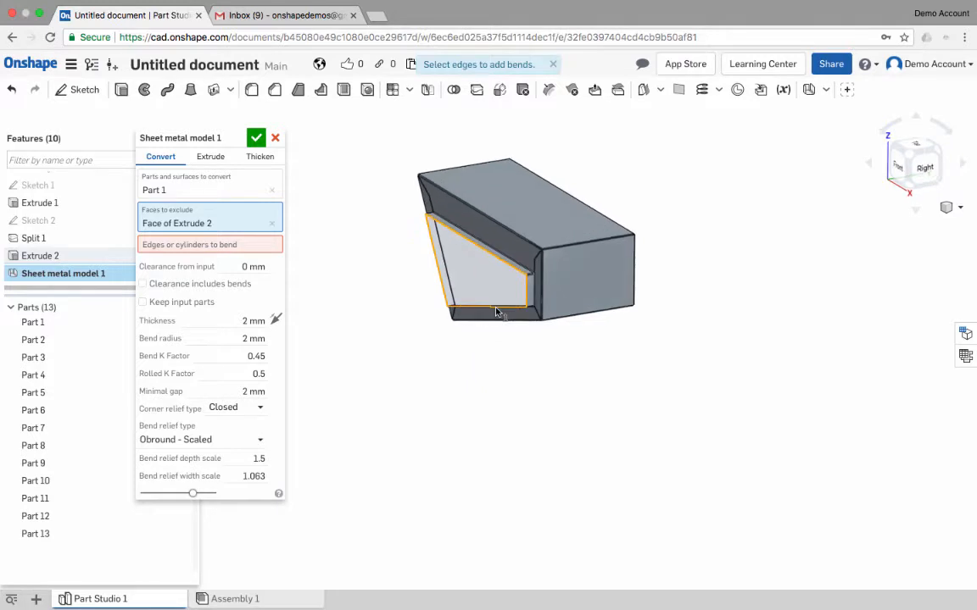
# - Try bending the front and rear edges of the top and bottom walls, plus the front opening's upper and lower edges
pyautogui.click(209, 244)
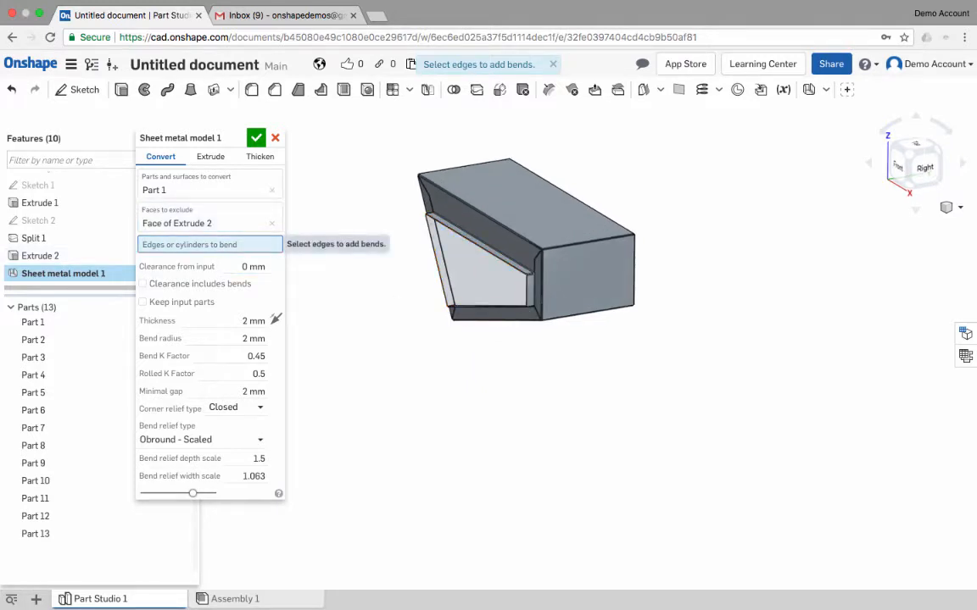
pyautogui.click(463, 232)
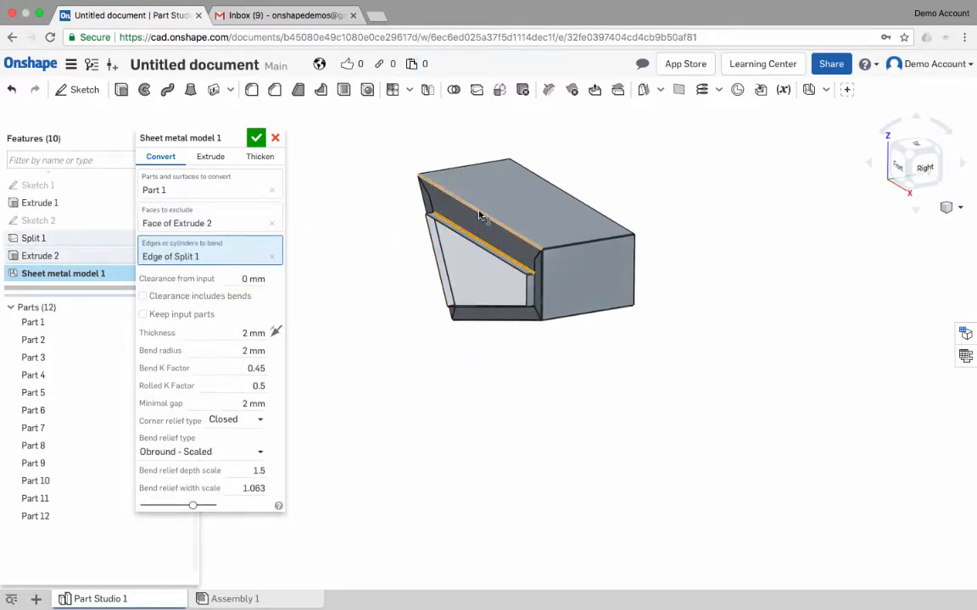
pyautogui.click(475, 211)
pyautogui.click(572, 204)
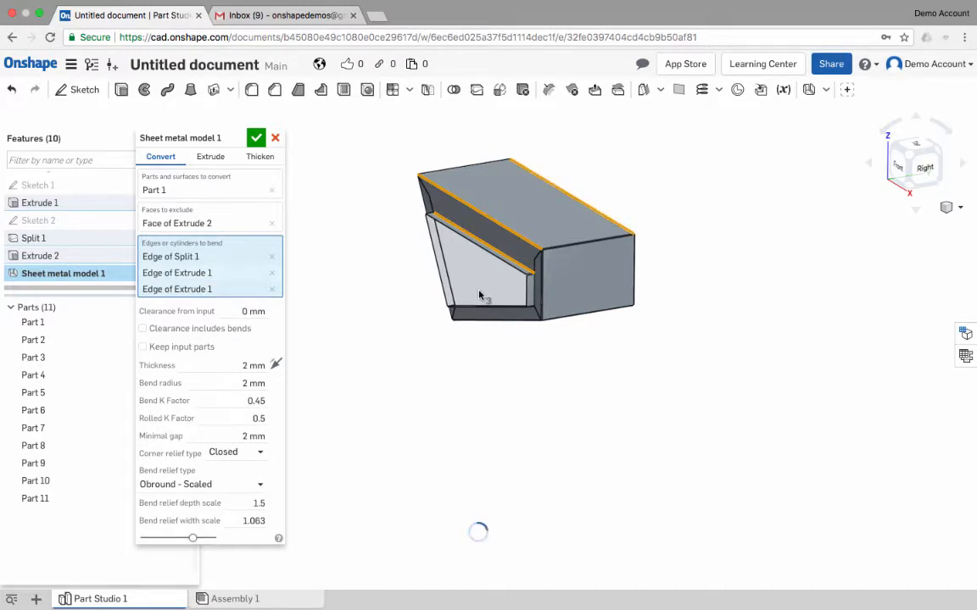
pyautogui.moveTo(422, 242); pyautogui.dragTo(477, 262, button='right')
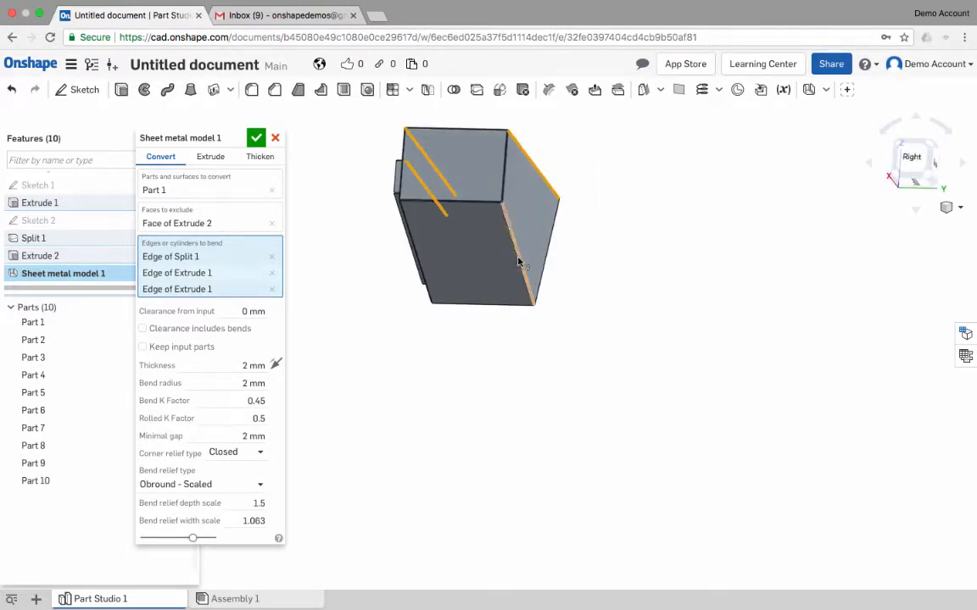
pyautogui.click(519, 262)
pyautogui.moveTo(598, 329); pyautogui.dragTo(623, 335, button='right')
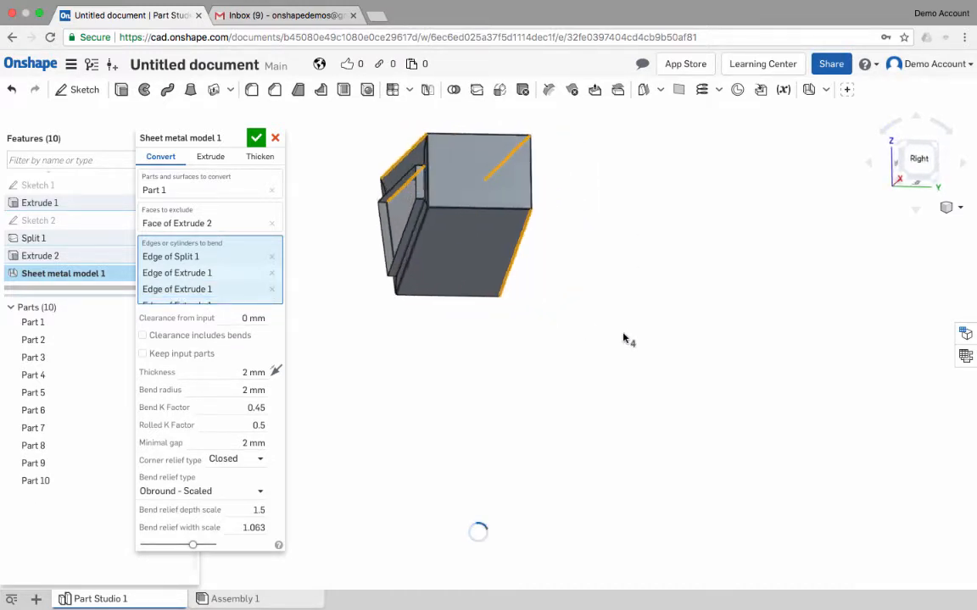
pyautogui.click(412, 258)
pyautogui.moveTo(530, 309); pyautogui.dragTo(561, 327, button='right')
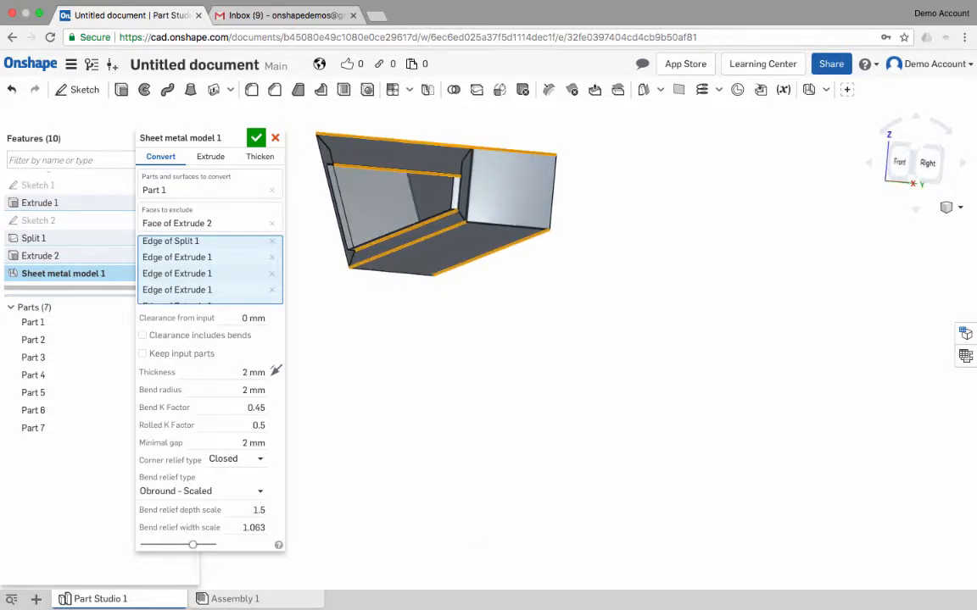
# - Try an additional bend on the right wall's rear edge and compare the folded model with its flat pattern
pyautogui.click(965, 355)
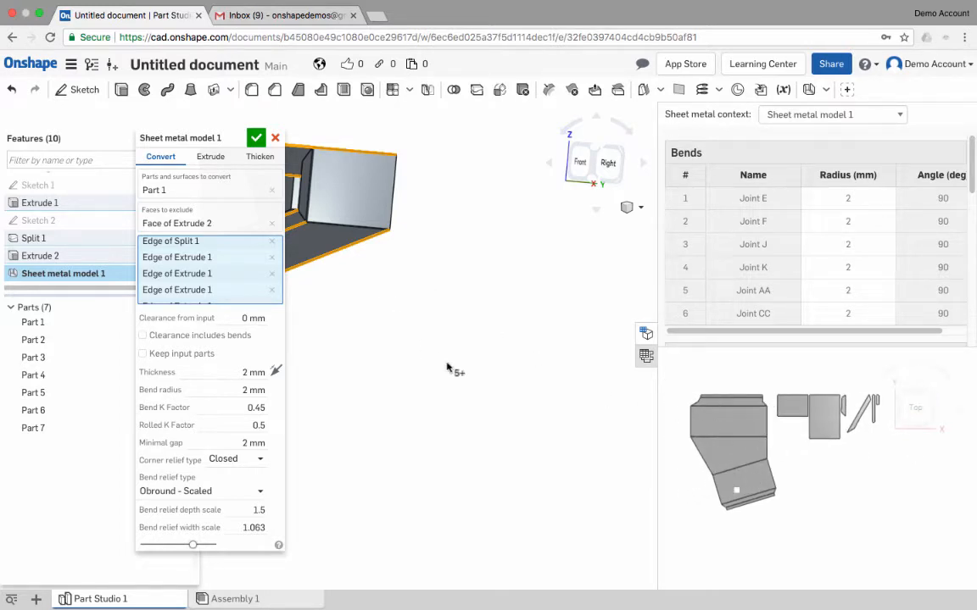
pyautogui.moveTo(447, 366); pyautogui.dragTo(504, 383, button='middle')
pyautogui.click(459, 217)
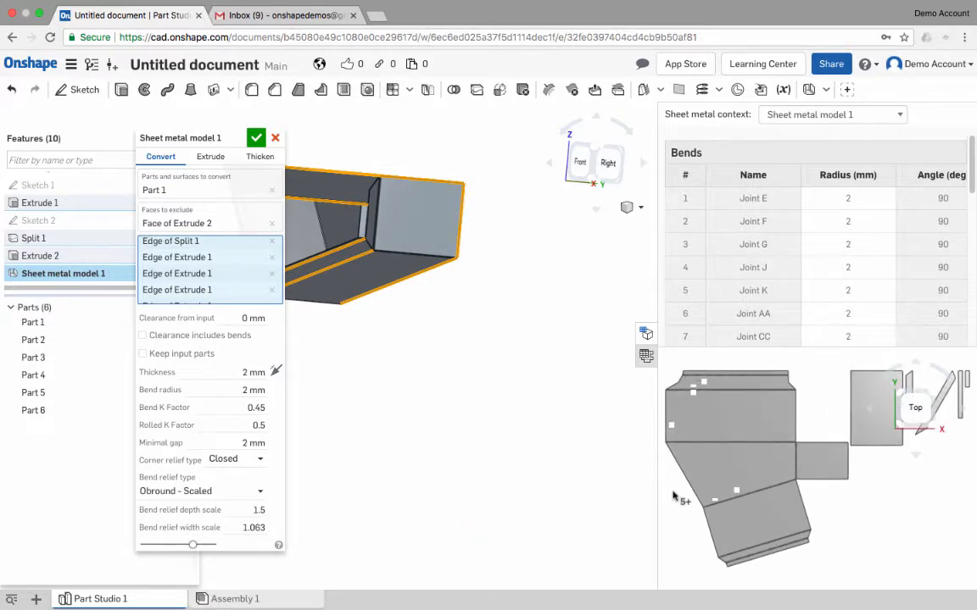
pyautogui.scroll(-3, 423, 339)
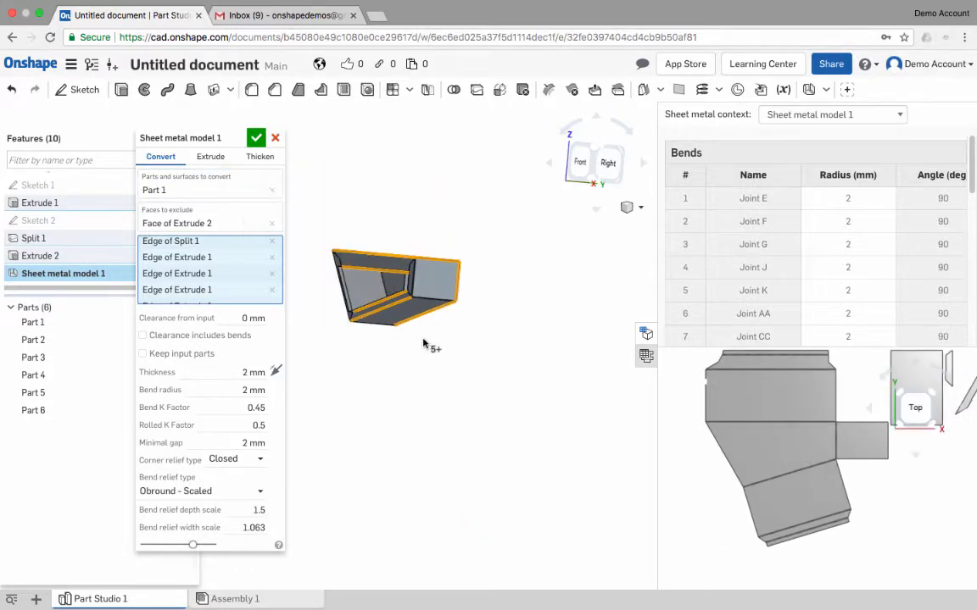
pyautogui.moveTo(422, 343); pyautogui.dragTo(523, 342, button='right')
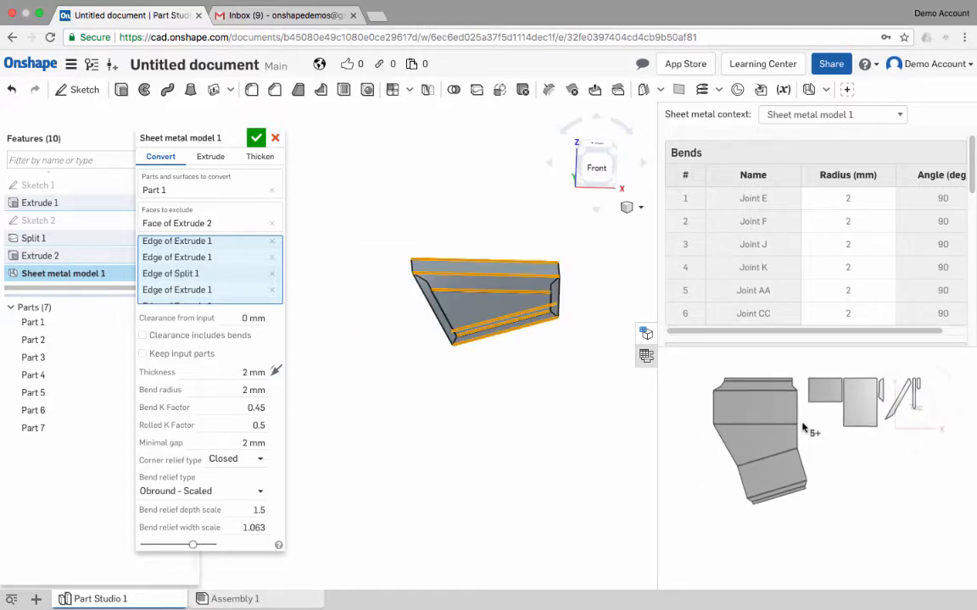
pyautogui.moveTo(800, 420); pyautogui.dragTo(819, 410, button='right')
pyautogui.moveTo(400, 284); pyautogui.dragTo(558, 279, button='right')
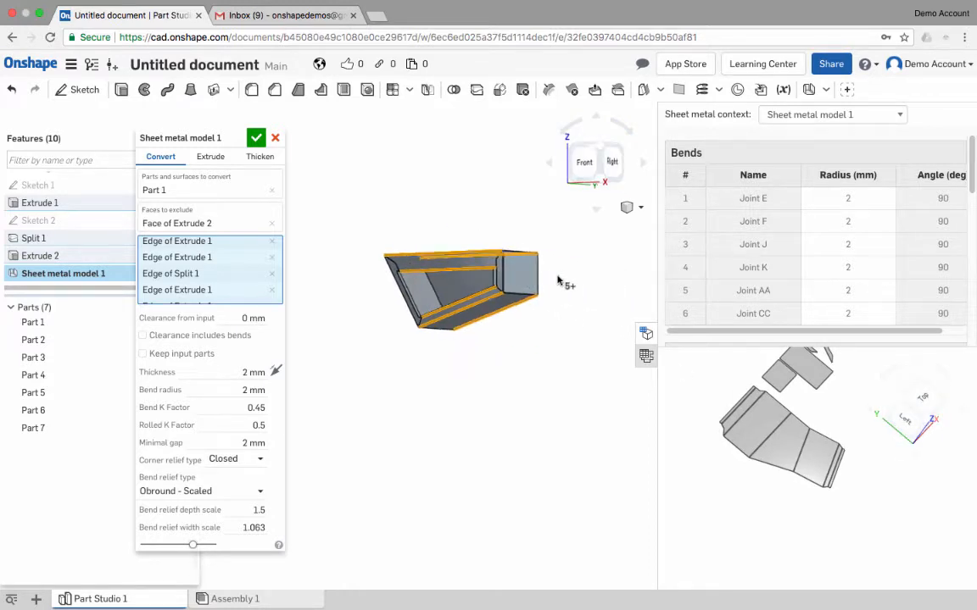
# - Remove all selected bend edges from the sheet metal model
pyautogui.click(271, 243)
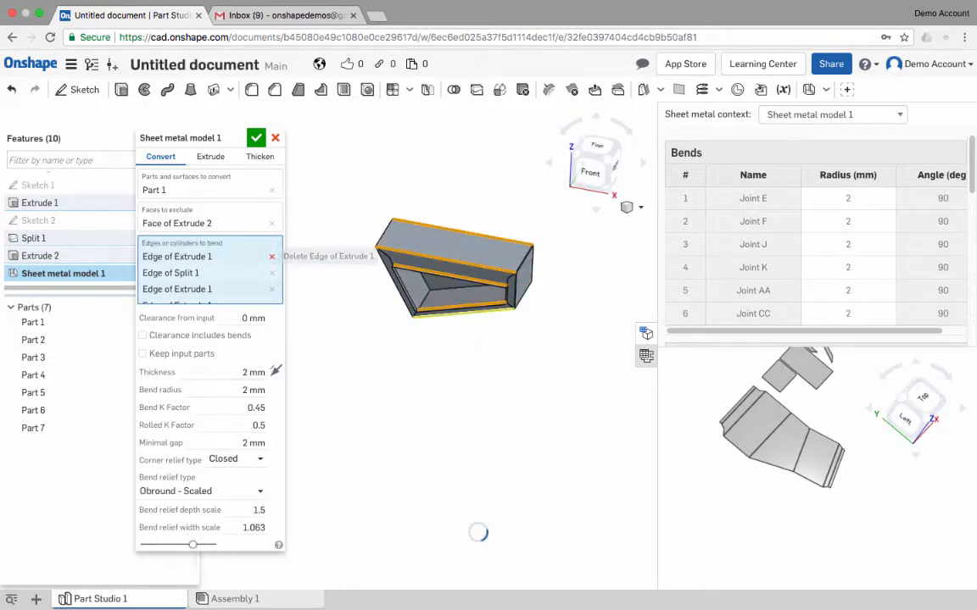
pyautogui.click(271, 257)
pyautogui.click(271, 256)
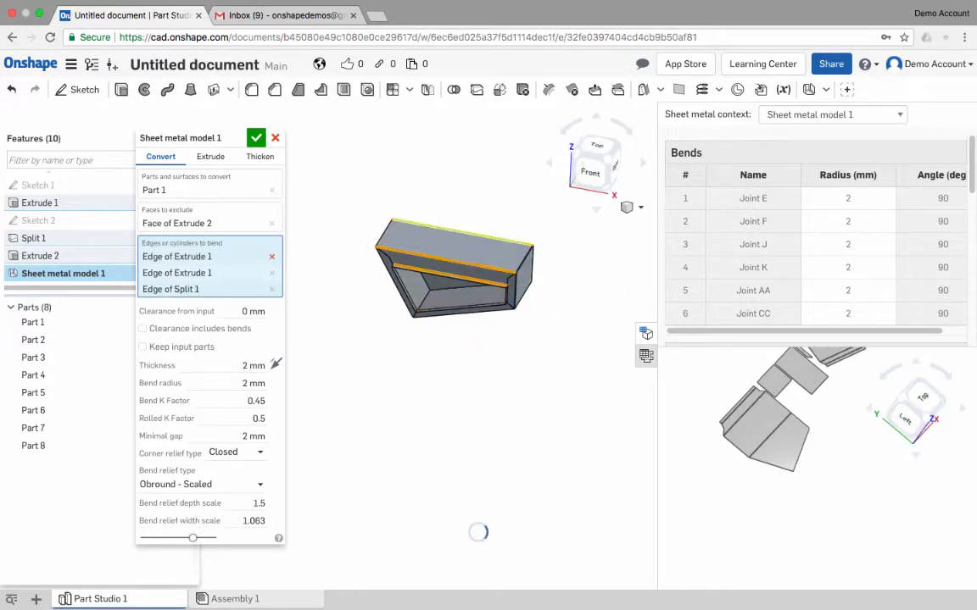
pyautogui.click(271, 256)
pyautogui.click(272, 256)
pyautogui.click(271, 256)
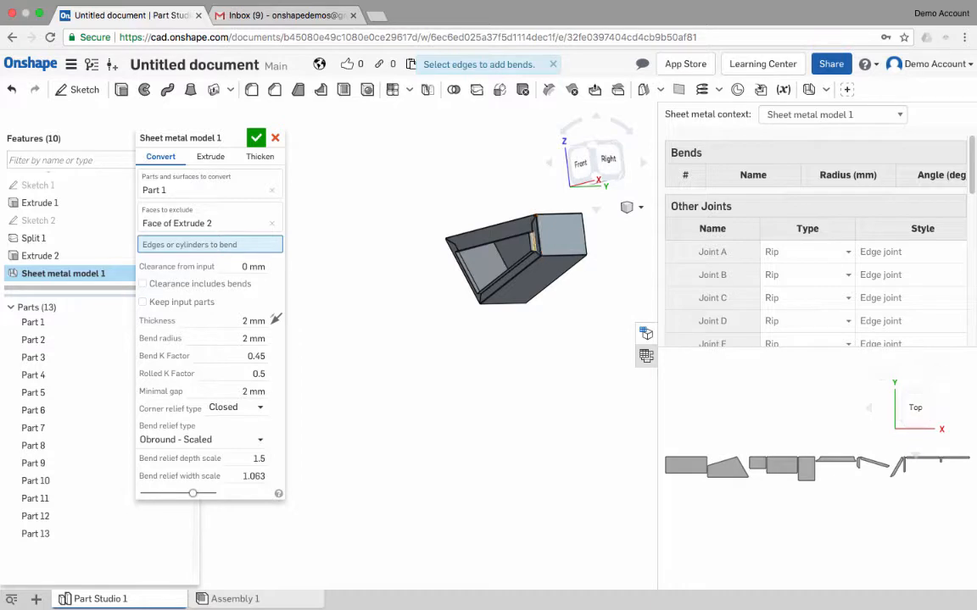
# - Bend the front and rear edges of both side walls and the two side edges of the raised front opening
pyautogui.click(536, 236)
pyautogui.click(538, 242)
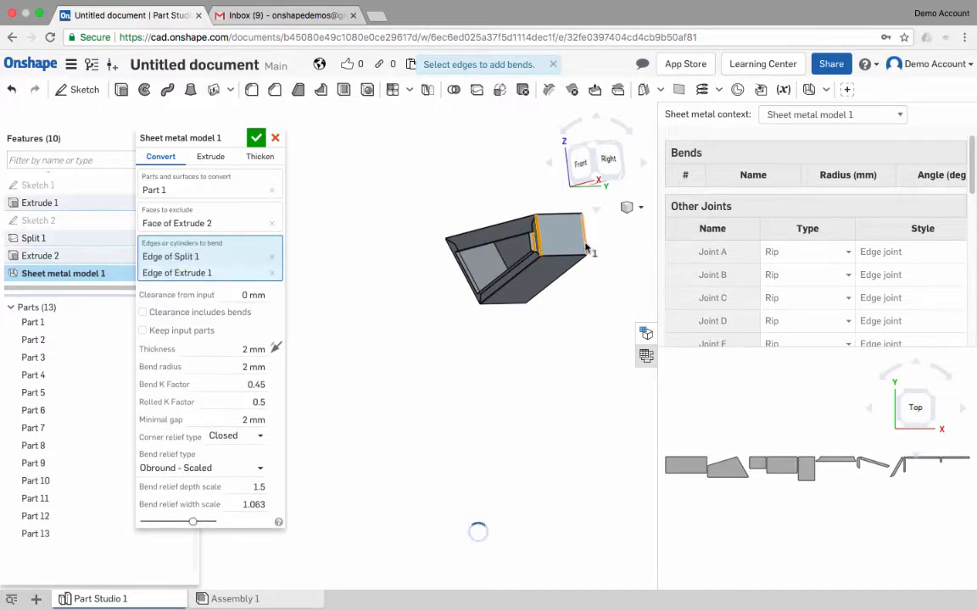
pyautogui.click(583, 246)
pyautogui.click(523, 269)
pyautogui.moveTo(523, 269); pyautogui.dragTo(553, 286, button='right')
pyautogui.click(524, 280)
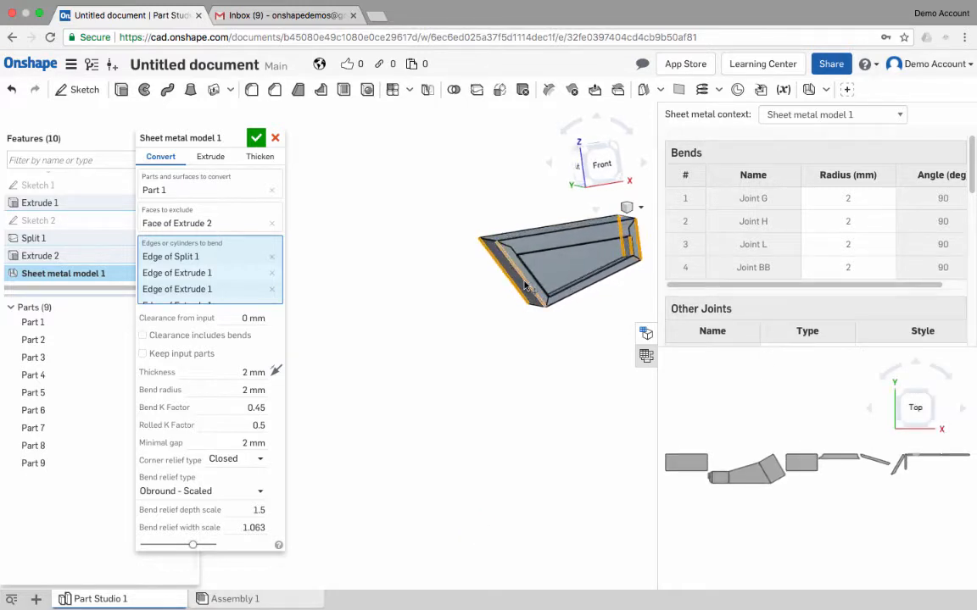
pyautogui.click(541, 288)
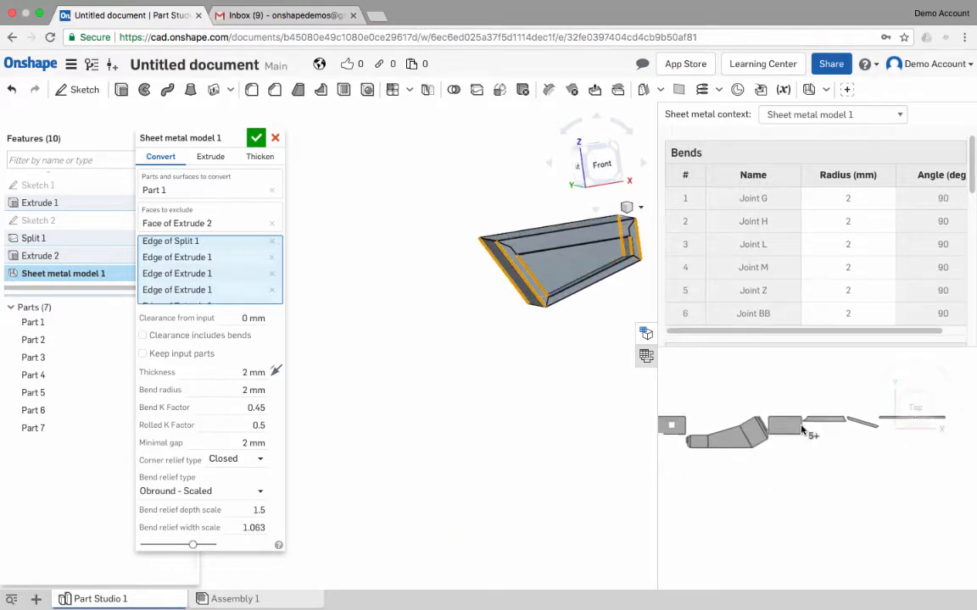
# - Add bends on the front edges of the top and bottom walls and the opening's upper and lower edges, and complete the sheet metal model
pyautogui.scroll(2, 776, 445)
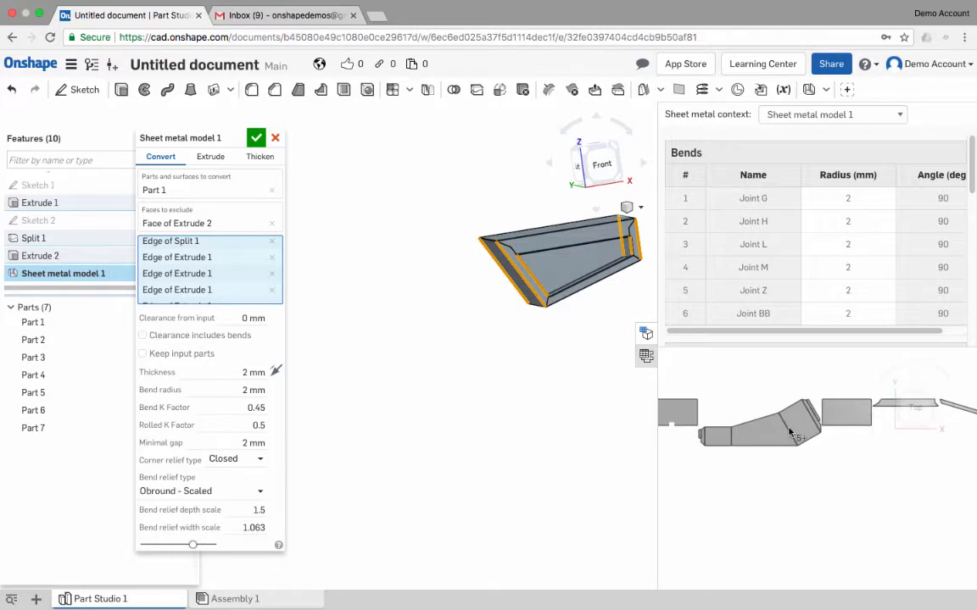
pyautogui.moveTo(581, 319); pyautogui.dragTo(500, 259, button='right')
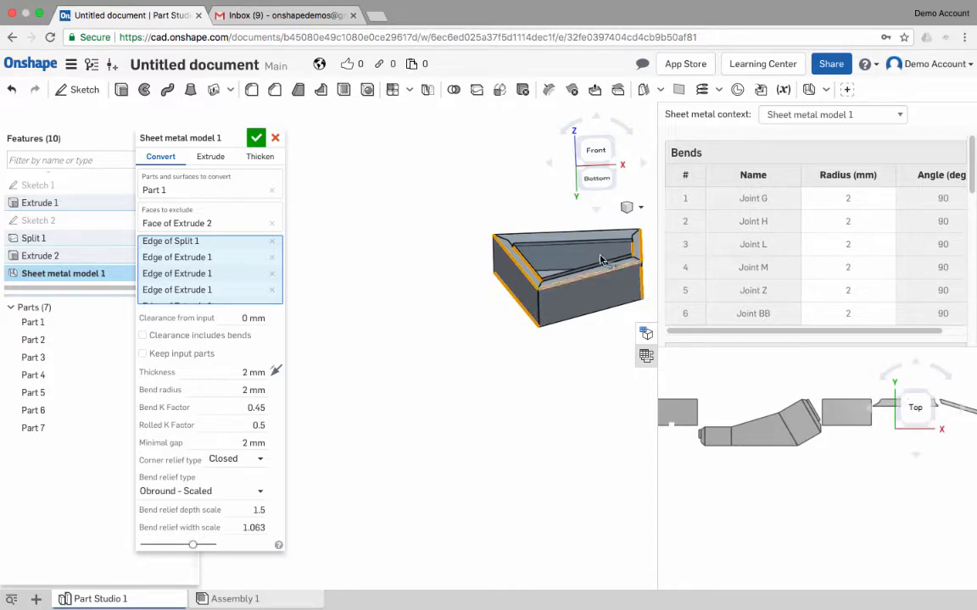
pyautogui.moveTo(602, 258); pyautogui.dragTo(587, 303, button='right')
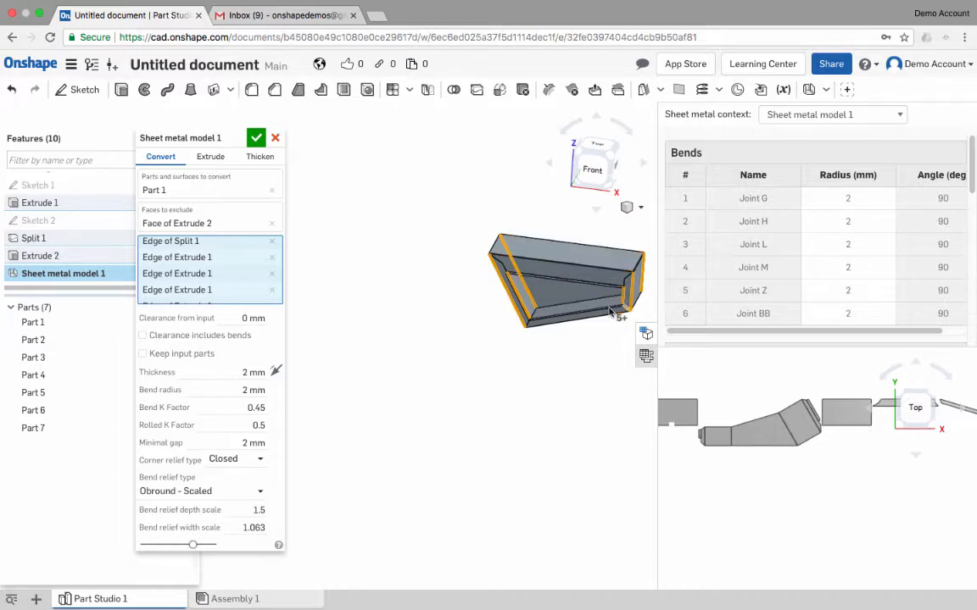
pyautogui.moveTo(586, 272); pyautogui.dragTo(601, 289, button='right')
pyautogui.moveTo(616, 310); pyautogui.dragTo(546, 327, button='middle')
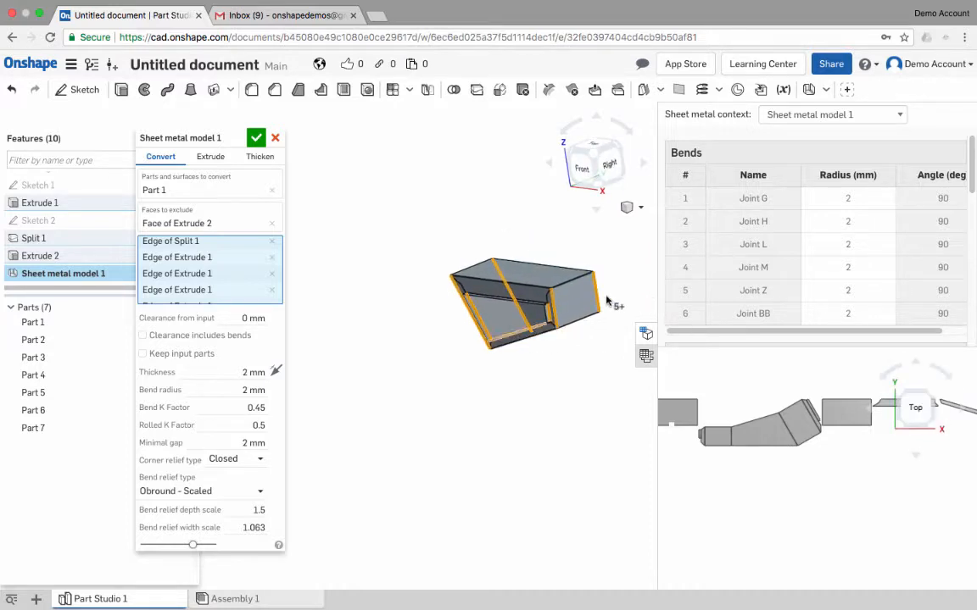
pyautogui.moveTo(564, 325); pyautogui.dragTo(503, 324, button='right')
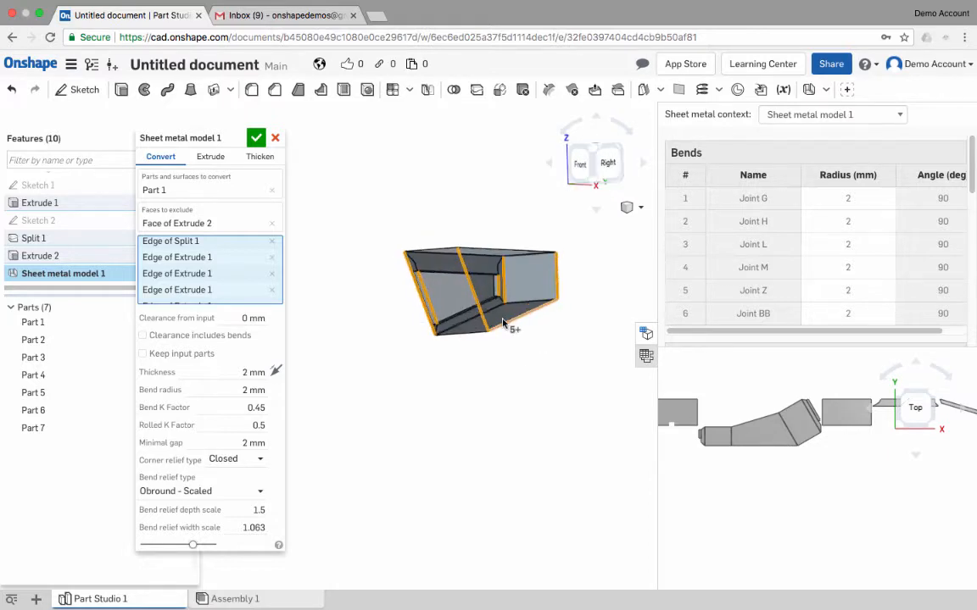
pyautogui.scroll(4, 463, 261)
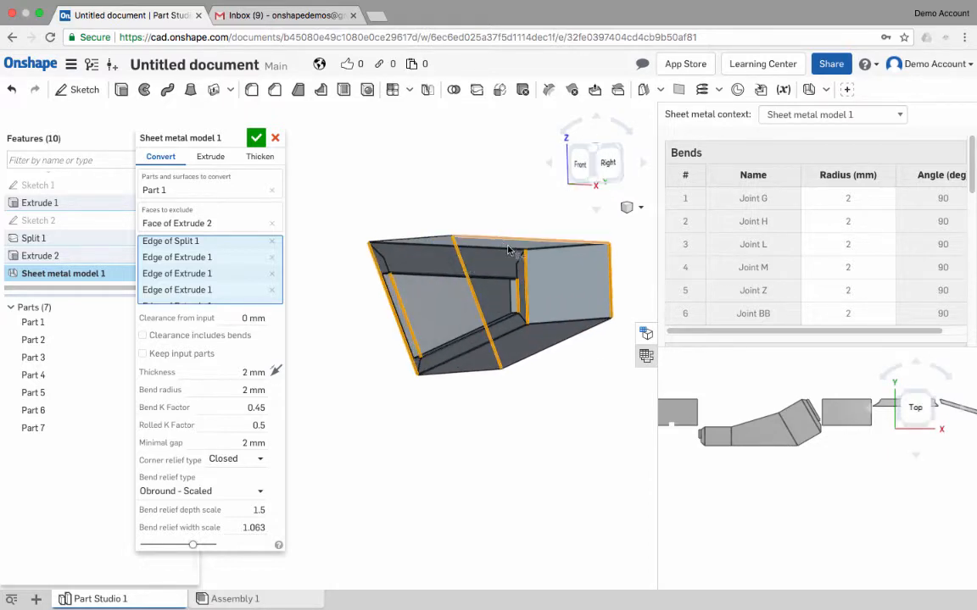
pyautogui.moveTo(508, 249); pyautogui.dragTo(441, 235, button='right')
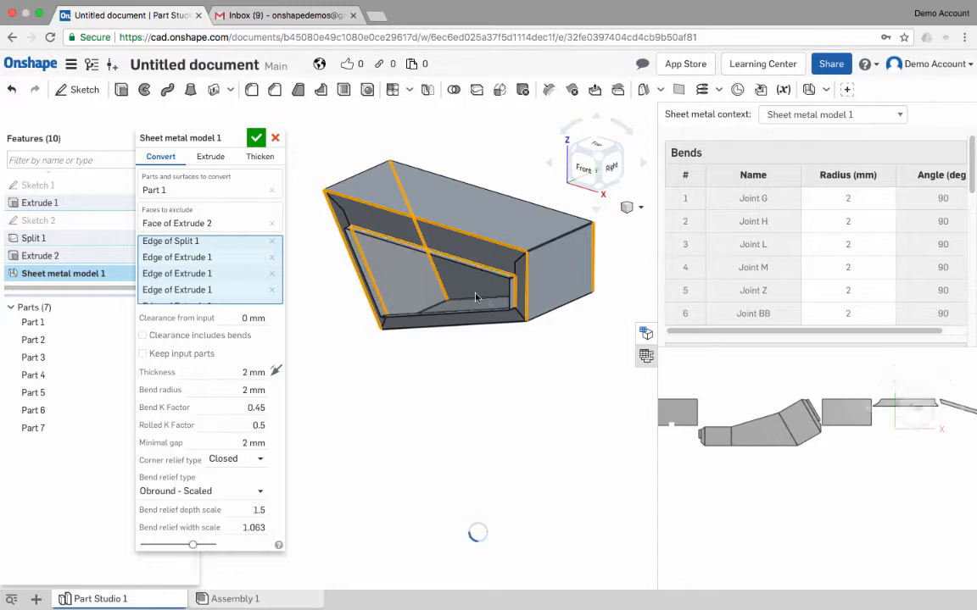
pyautogui.moveTo(475, 298); pyautogui.dragTo(458, 222, button='right')
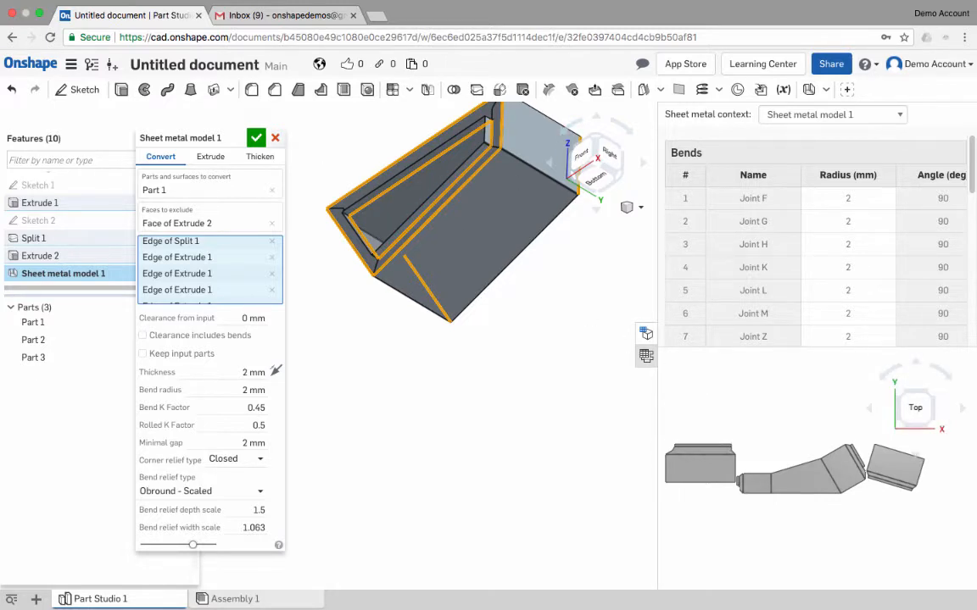
pyautogui.click(255, 138)
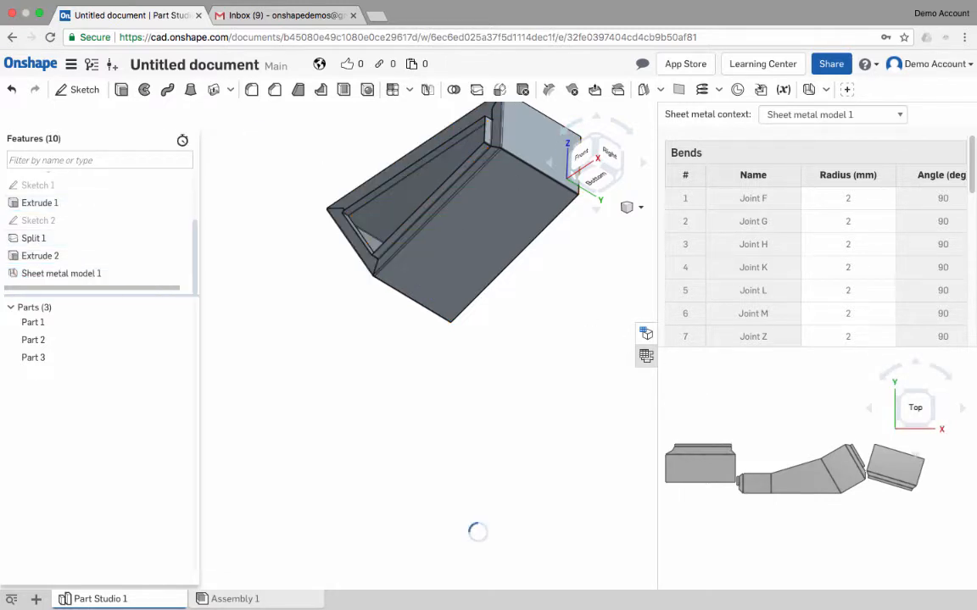
pyautogui.moveTo(407, 254); pyautogui.dragTo(449, 374, button='right')
pyautogui.moveTo(445, 234); pyautogui.dragTo(442, 336, button='middle')
pyautogui.scroll(4, 432, 184)
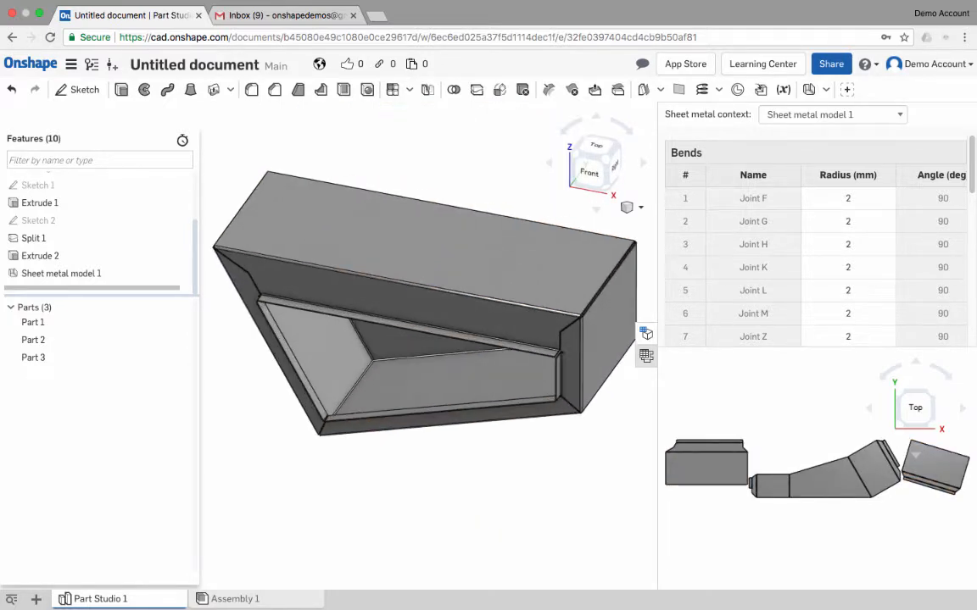
pyautogui.click(825, 89)
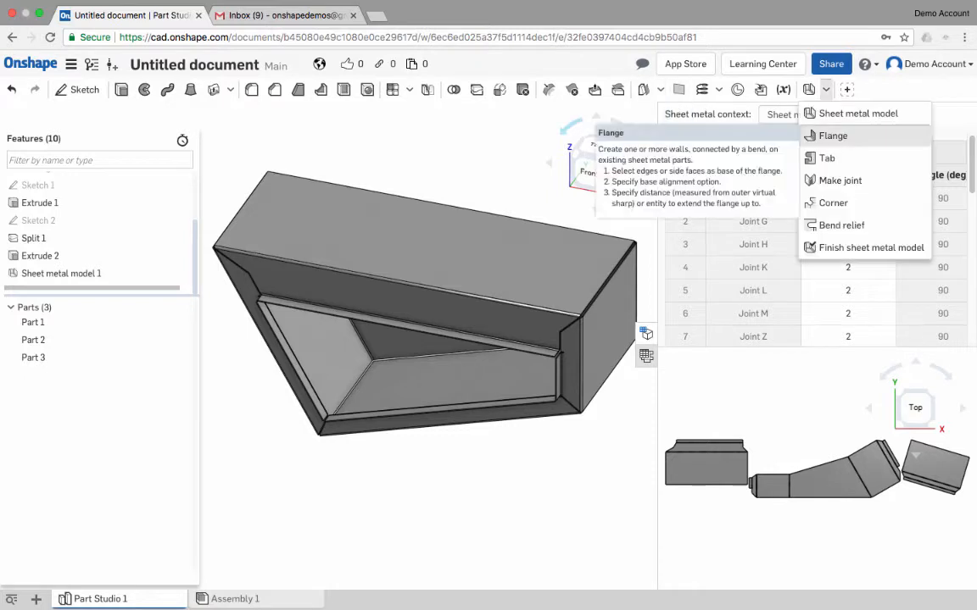
pyautogui.click(835, 136)
pyautogui.moveTo(432, 365); pyautogui.dragTo(488, 274, button='right')
pyautogui.scroll(4, 471, 275)
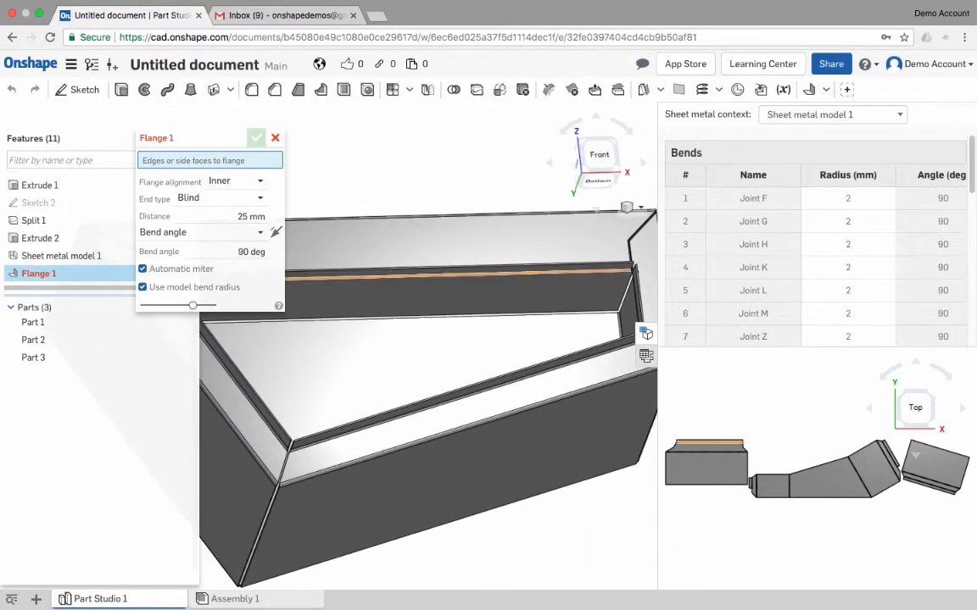
pyautogui.click(545, 315)
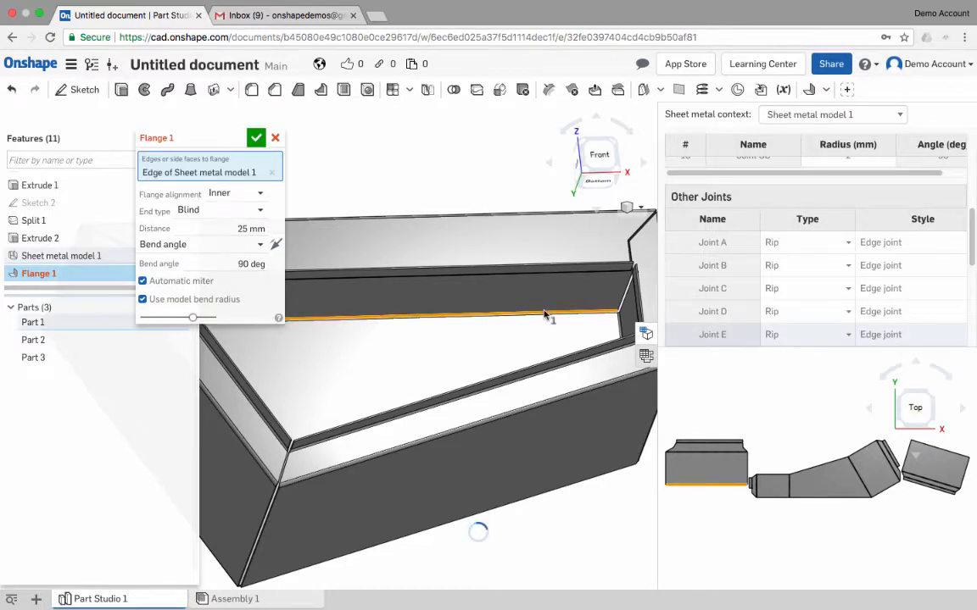
pyautogui.scroll(2, 588, 246)
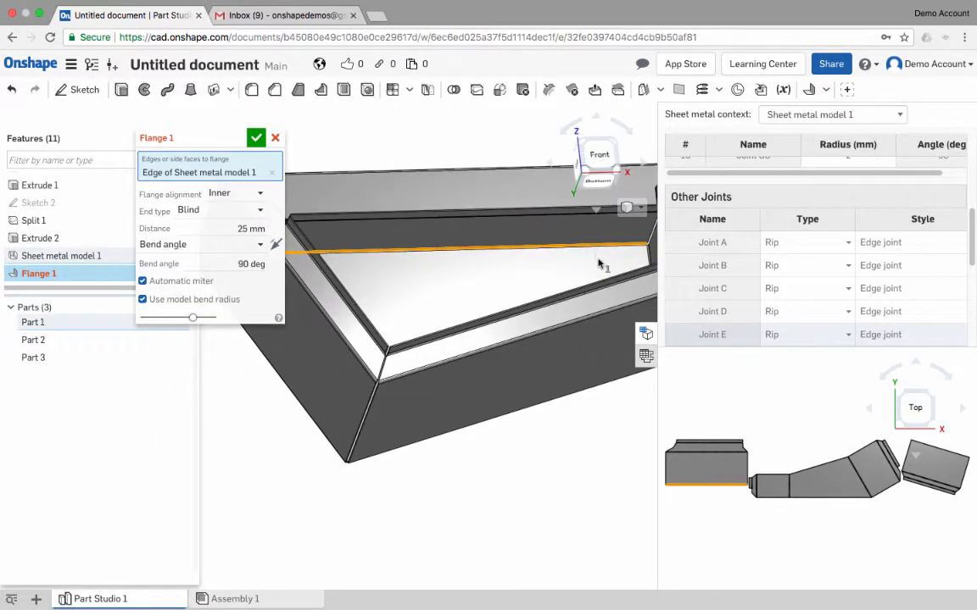
pyautogui.moveTo(588, 245); pyautogui.dragTo(587, 298, button='right')
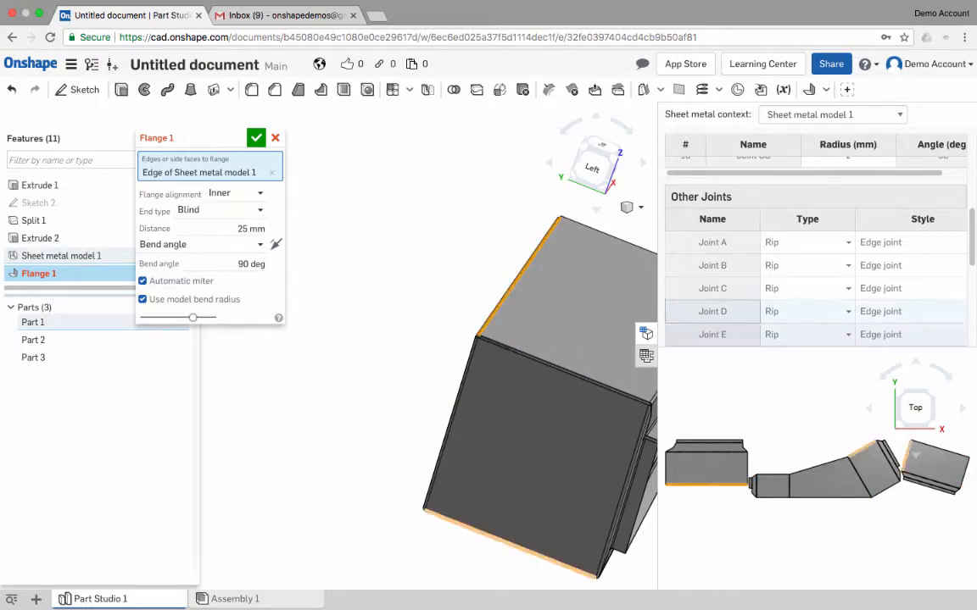
pyautogui.moveTo(523, 280)
pyautogui.mouseDown(button='right')
pyautogui.moveTo(551, 309)
pyautogui.moveTo(481, 246)
pyautogui.moveTo(517, 270)
pyautogui.mouseUp(button='right')
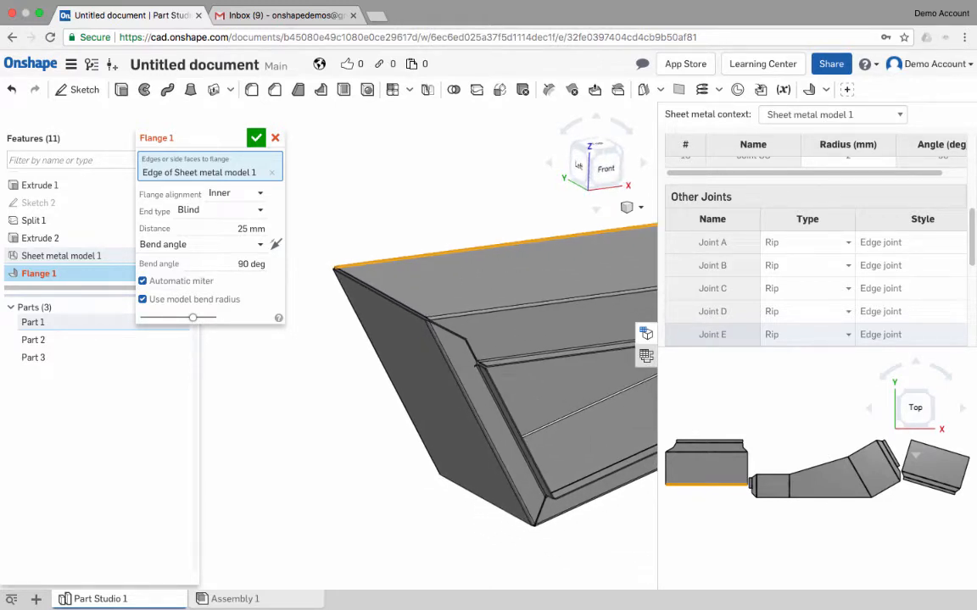
pyautogui.click(275, 138)
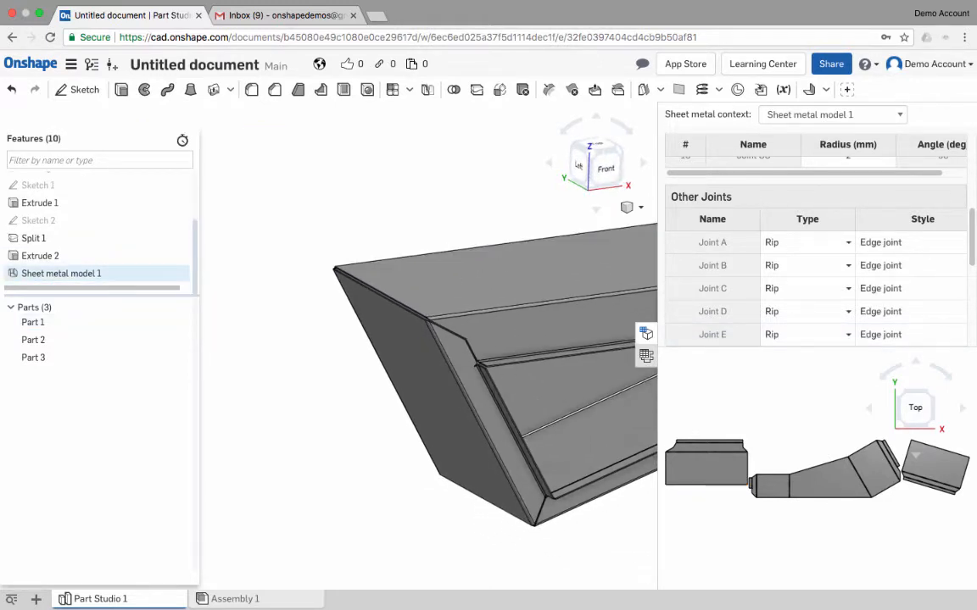
# - Edit Sheet metal model 1 to exclude the top wall, the upper front border and the opening's upper face
pyautogui.rightClick(116, 277)
pyautogui.click(137, 302)
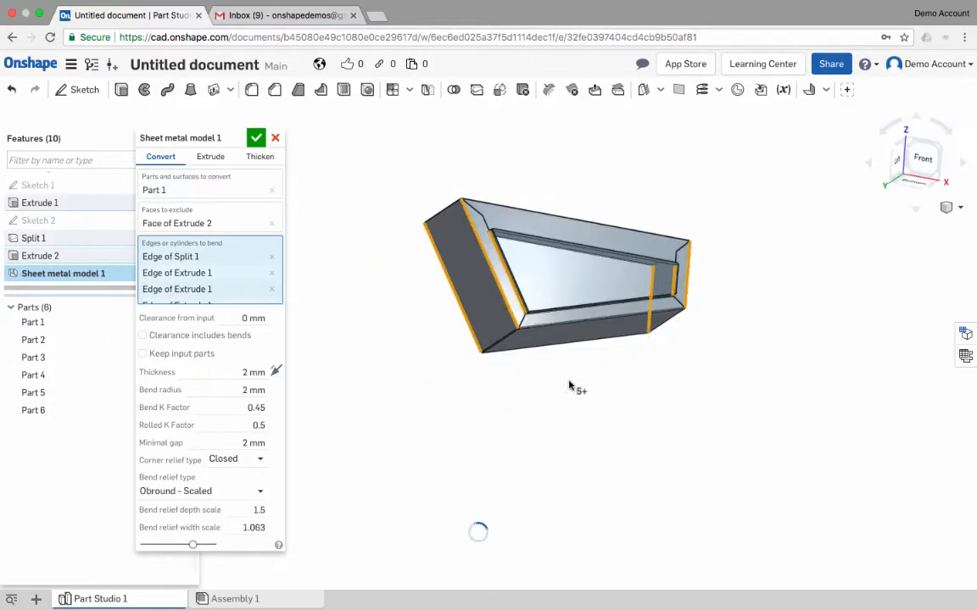
pyautogui.moveTo(660, 233); pyautogui.dragTo(677, 294, button='right')
pyautogui.click(673, 293)
pyautogui.click(674, 284)
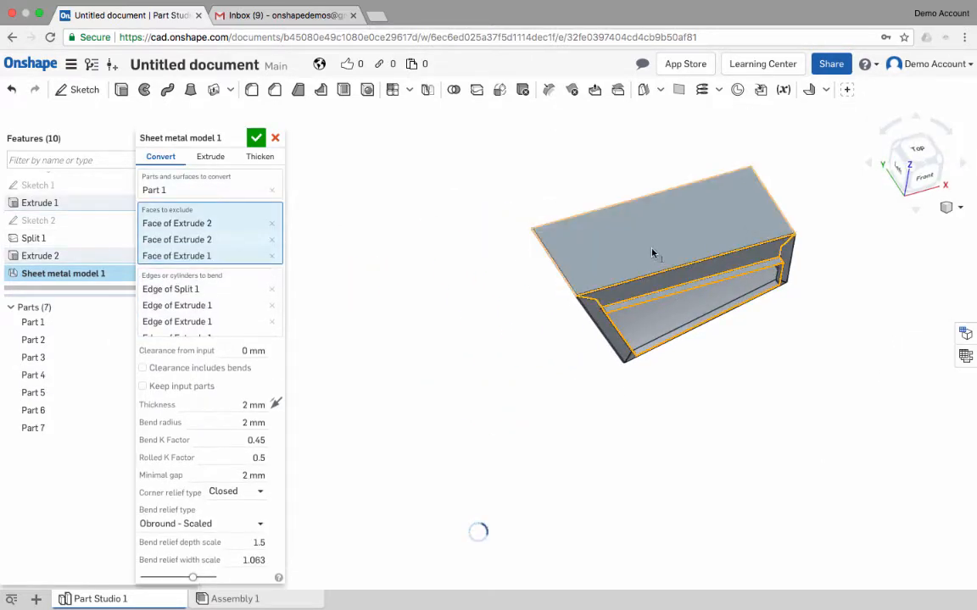
pyautogui.click(658, 251)
# - Exclude the bottom wall, the lower front border and the opening's lower face, and accept the edited sheet metal model
pyautogui.moveTo(672, 332)
pyautogui.mouseDown(button='right')
pyautogui.moveTo(675, 290)
pyautogui.moveTo(675, 343)
pyautogui.mouseUp(button='right')
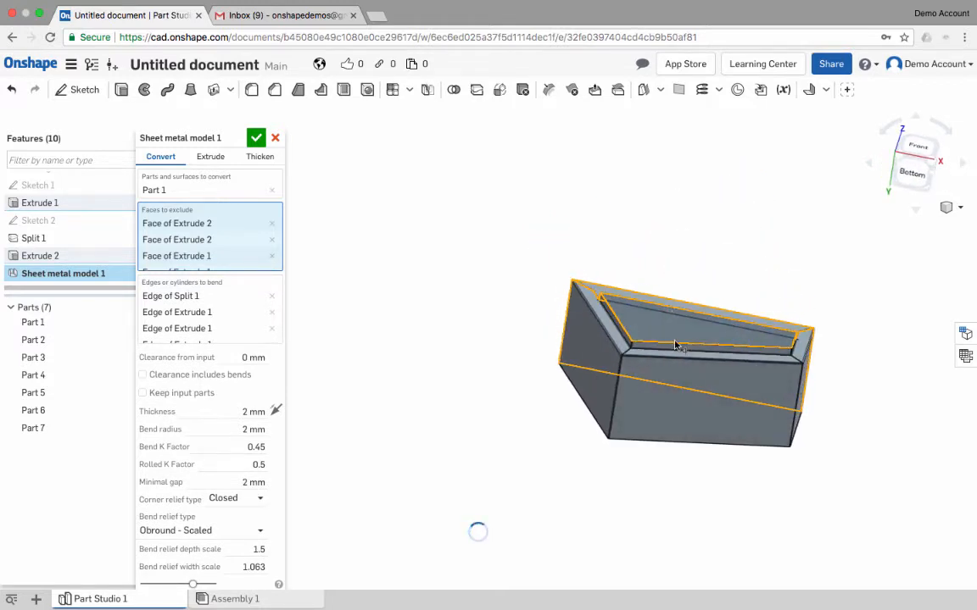
pyautogui.click(681, 356)
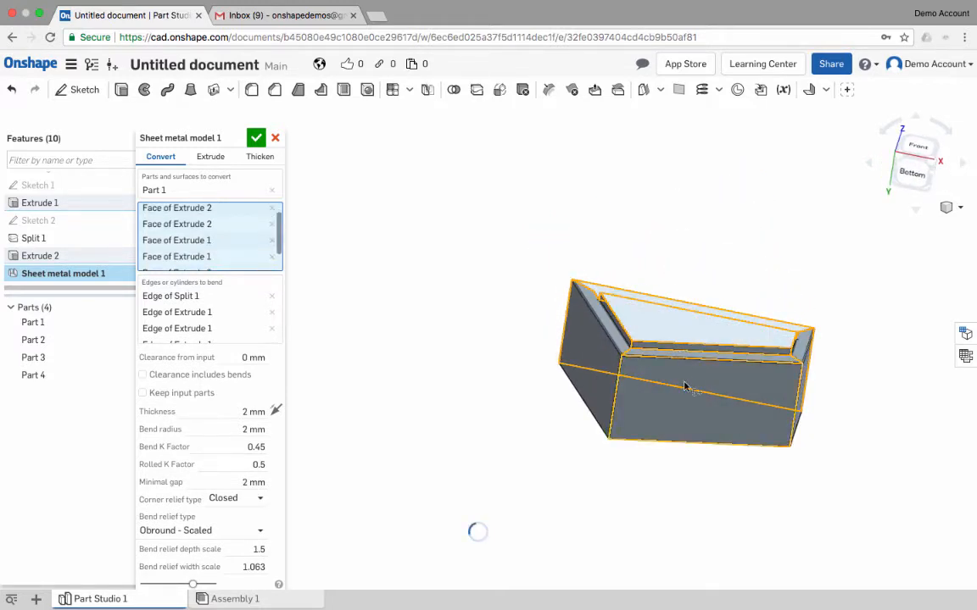
pyautogui.moveTo(651, 248); pyautogui.dragTo(707, 348, button='right')
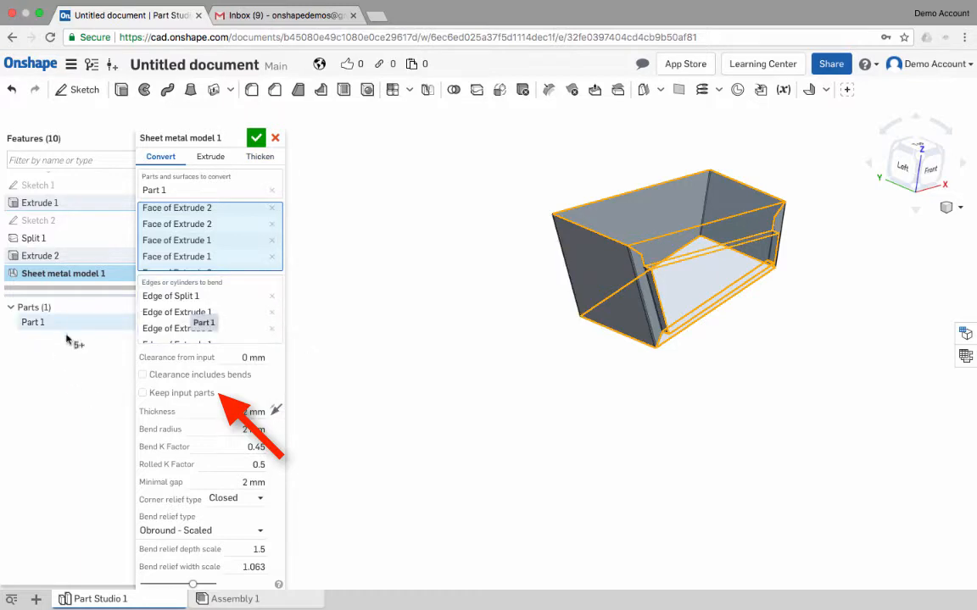
pyautogui.moveTo(831, 414); pyautogui.dragTo(835, 462, button='right')
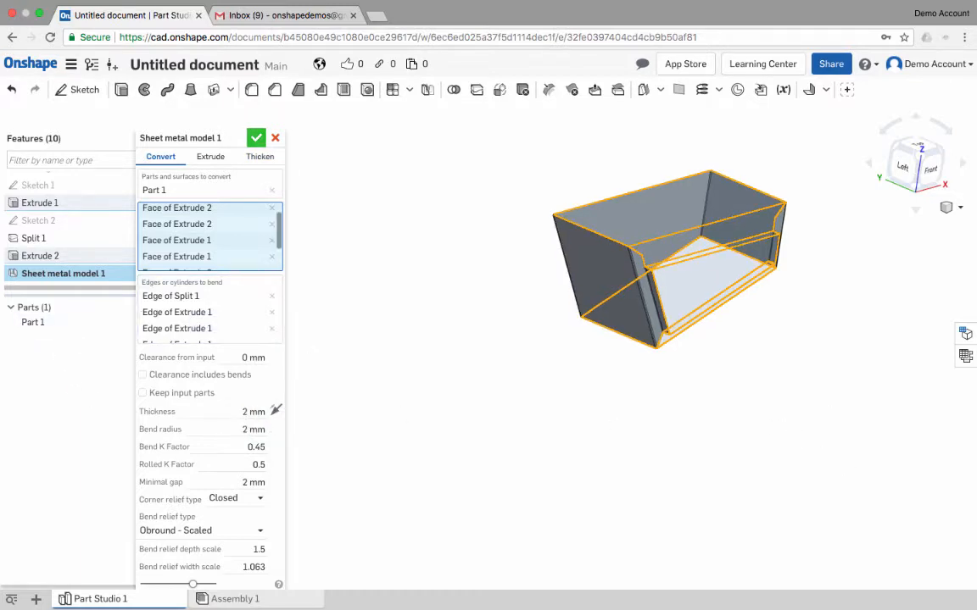
pyautogui.press('Return')
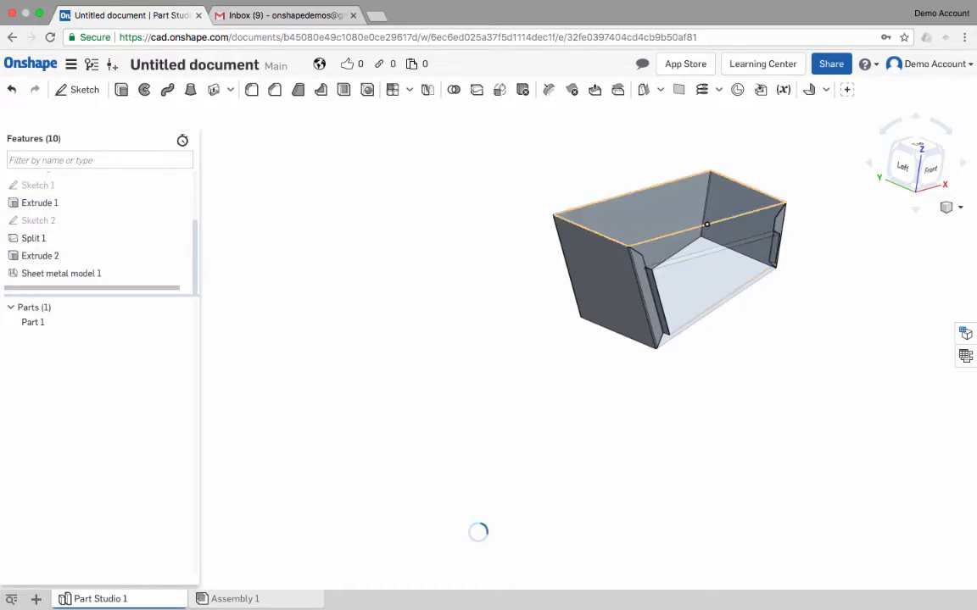
pyautogui.moveTo(717, 307); pyautogui.dragTo(708, 306, button='right')
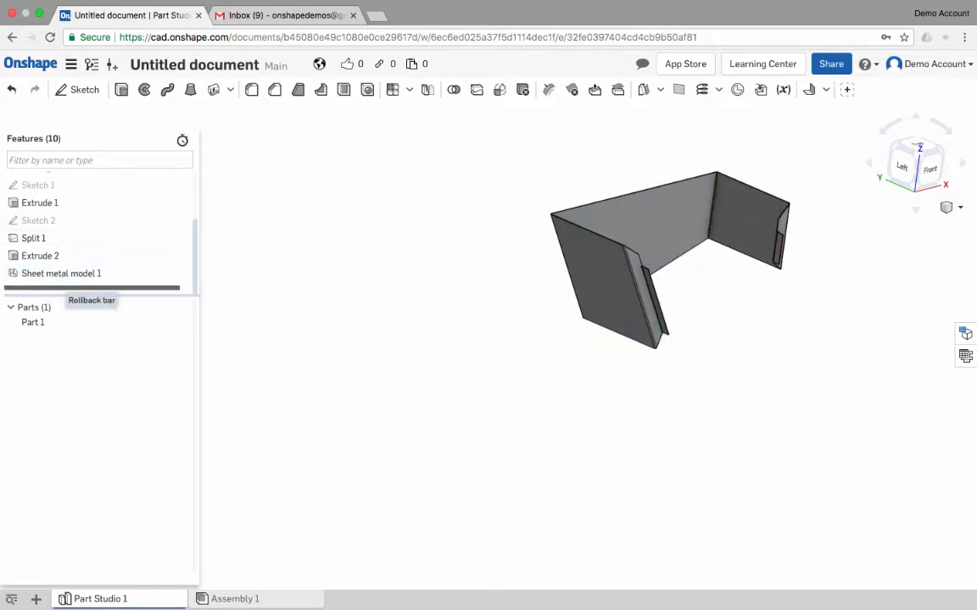
# - Roll back to before Sheet metal model 1 and thicken the solid's top wall, upper front border and opening's upper face into a new sheet metal model
pyautogui.moveTo(92, 288); pyautogui.dragTo(91, 273)
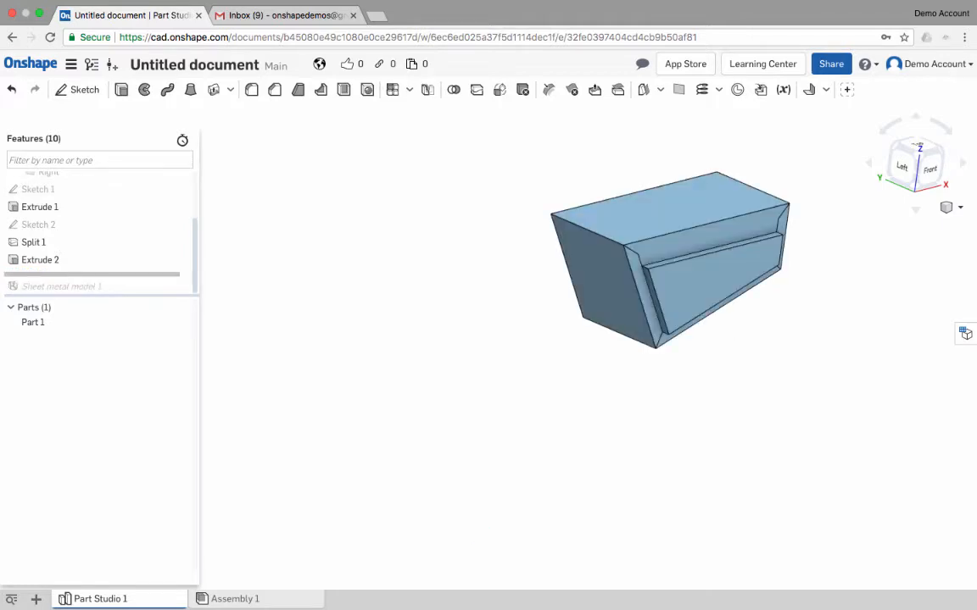
pyautogui.moveTo(670, 280); pyautogui.dragTo(691, 288, button='middle')
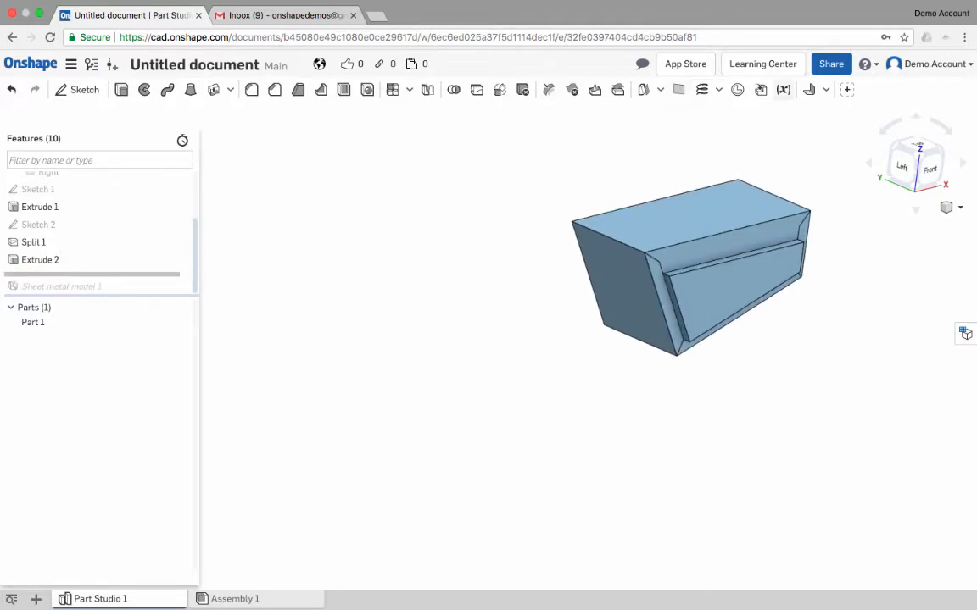
pyautogui.click(825, 89)
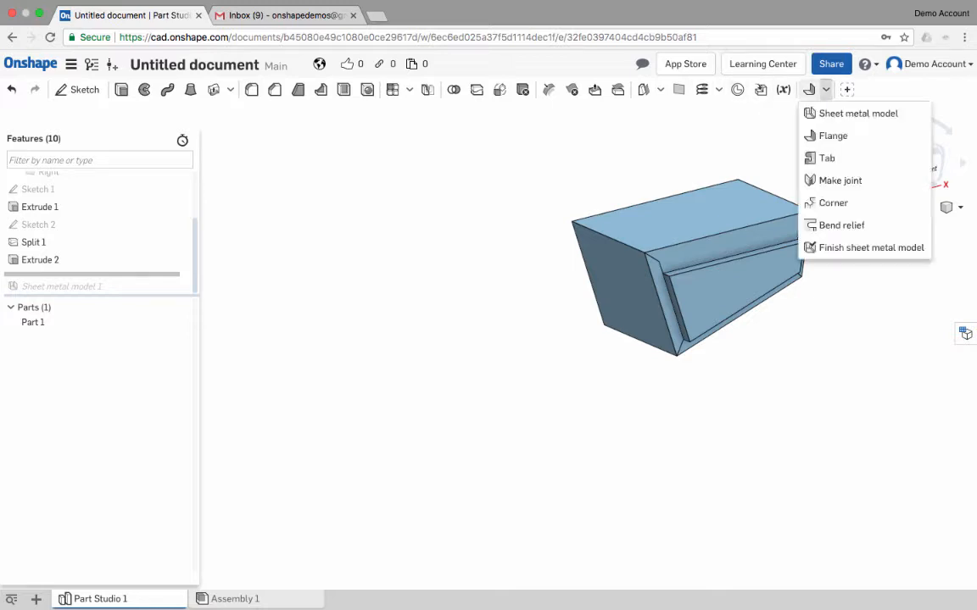
pyautogui.click(857, 113)
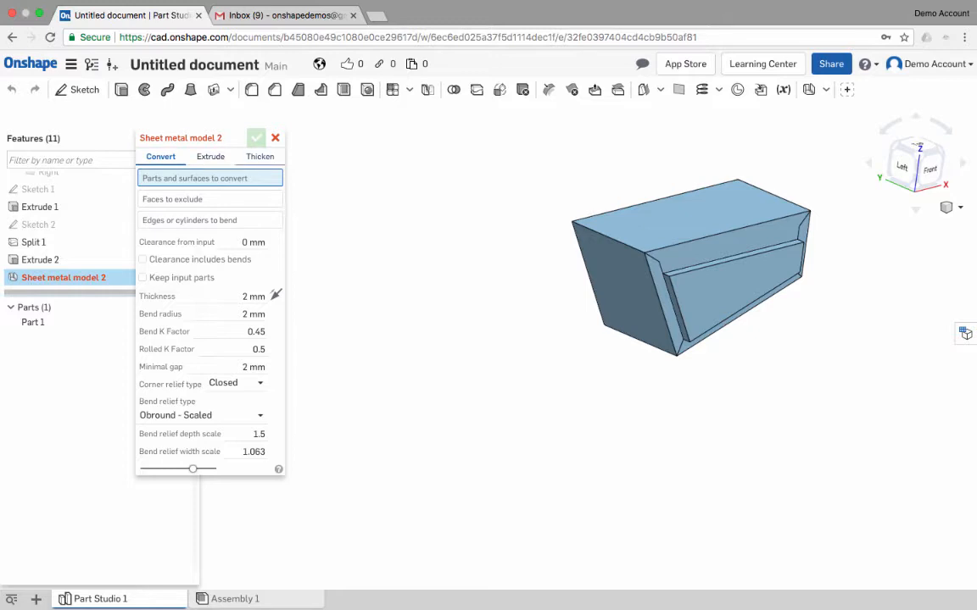
pyautogui.click(260, 157)
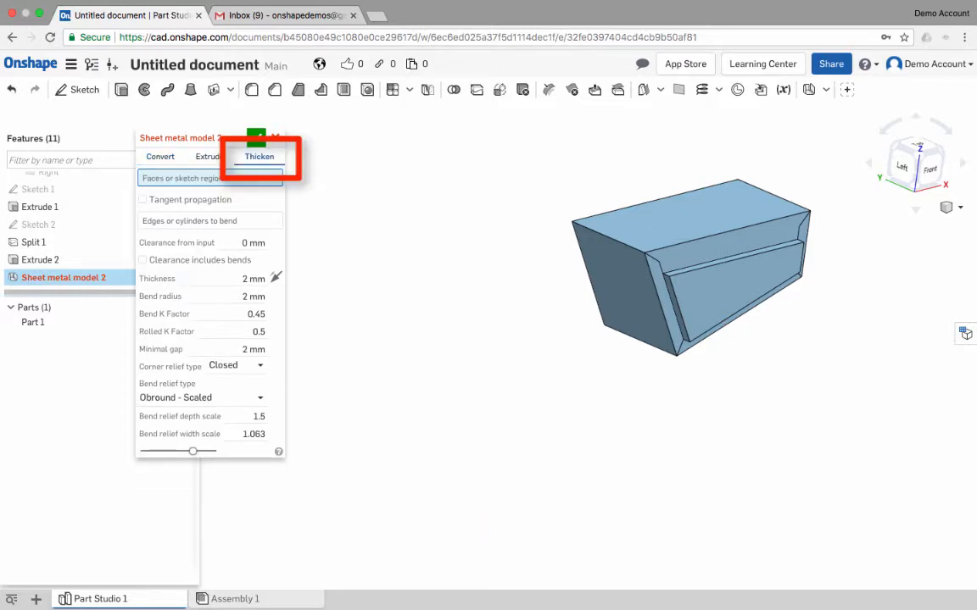
pyautogui.click(660, 226)
pyautogui.click(693, 260)
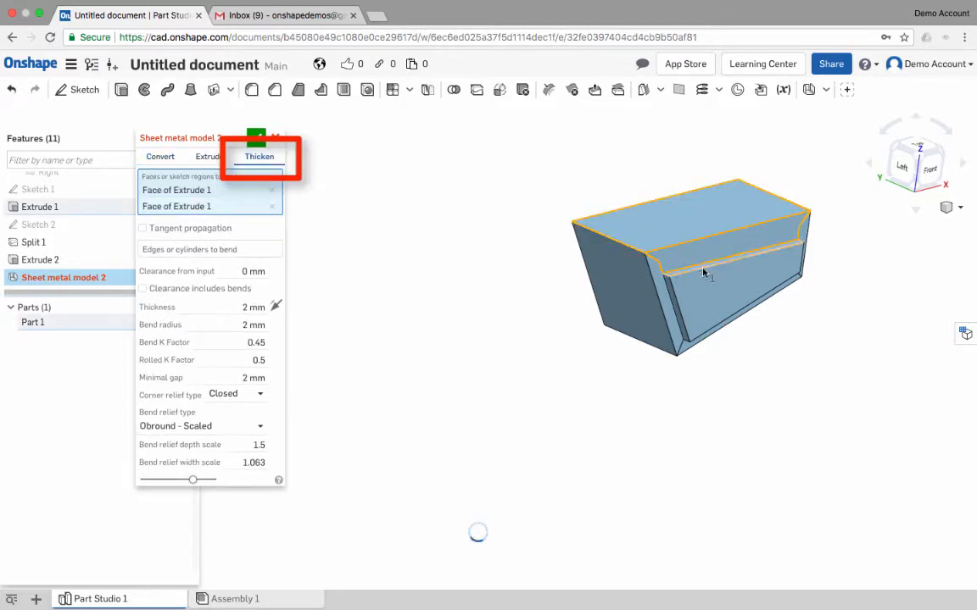
pyautogui.moveTo(693, 260); pyautogui.dragTo(650, 236, button='right')
pyautogui.click(705, 276)
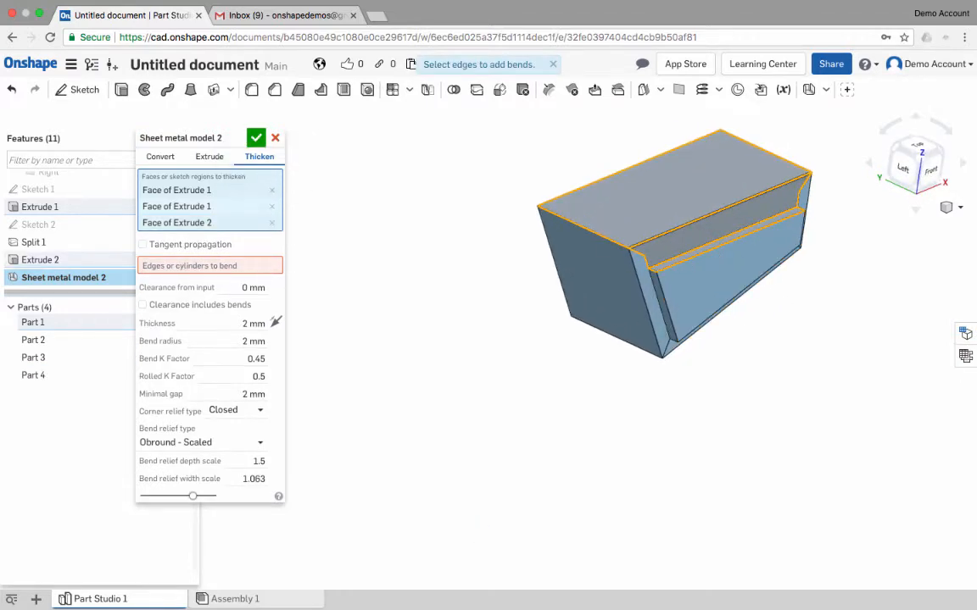
# - Bend the top wall's front edge and the opening's upper edge, and accept the sheet metal model
pyautogui.click(209, 265)
pyautogui.click(683, 257)
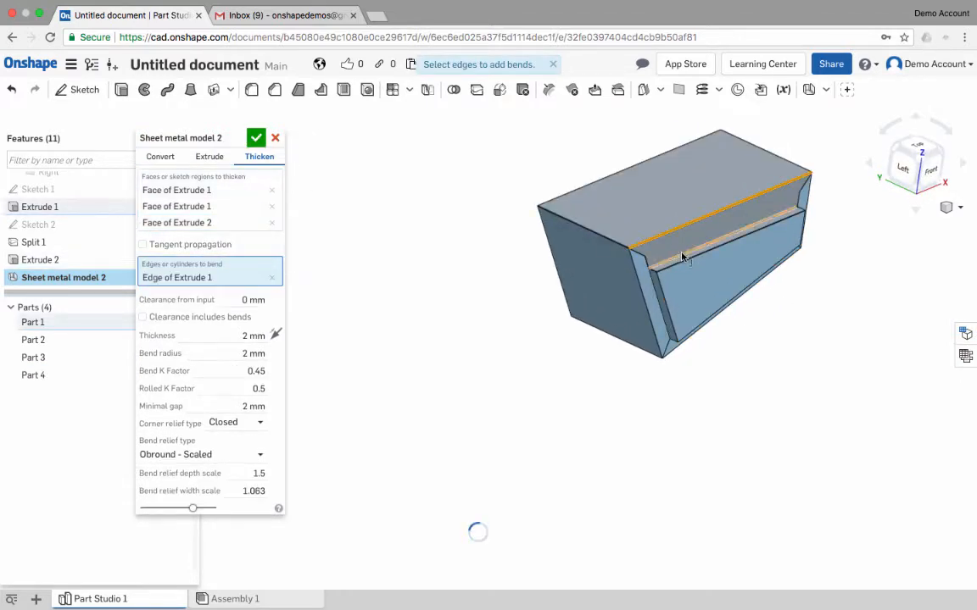
pyautogui.click(683, 257)
pyautogui.scroll(5, 674, 254)
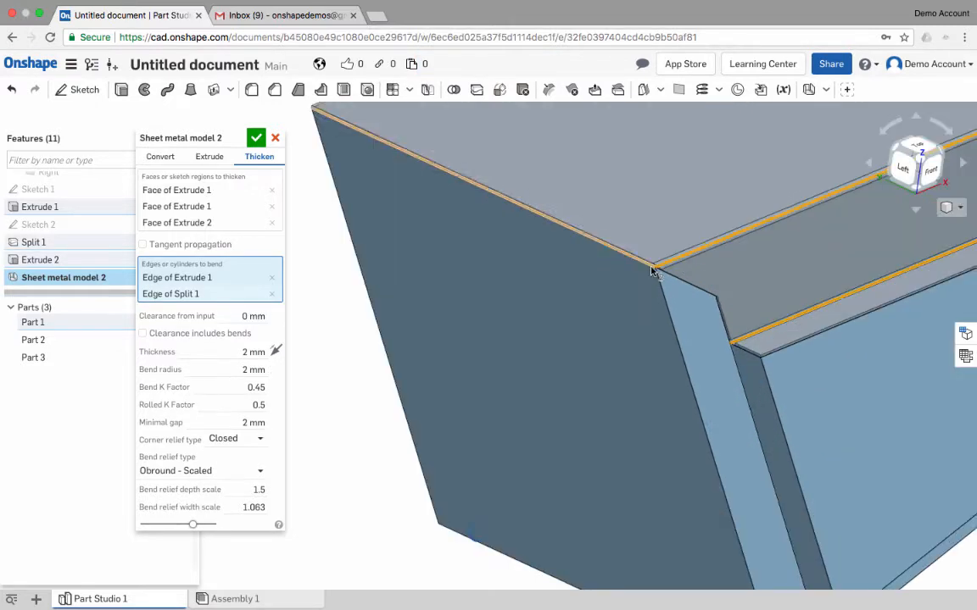
pyautogui.moveTo(674, 254)
pyautogui.mouseDown(button='right')
pyautogui.moveTo(696, 233)
pyautogui.moveTo(713, 234)
pyautogui.moveTo(701, 231)
pyautogui.moveTo(683, 252)
pyautogui.mouseUp(button='right')
pyautogui.scroll(-5, 683, 251)
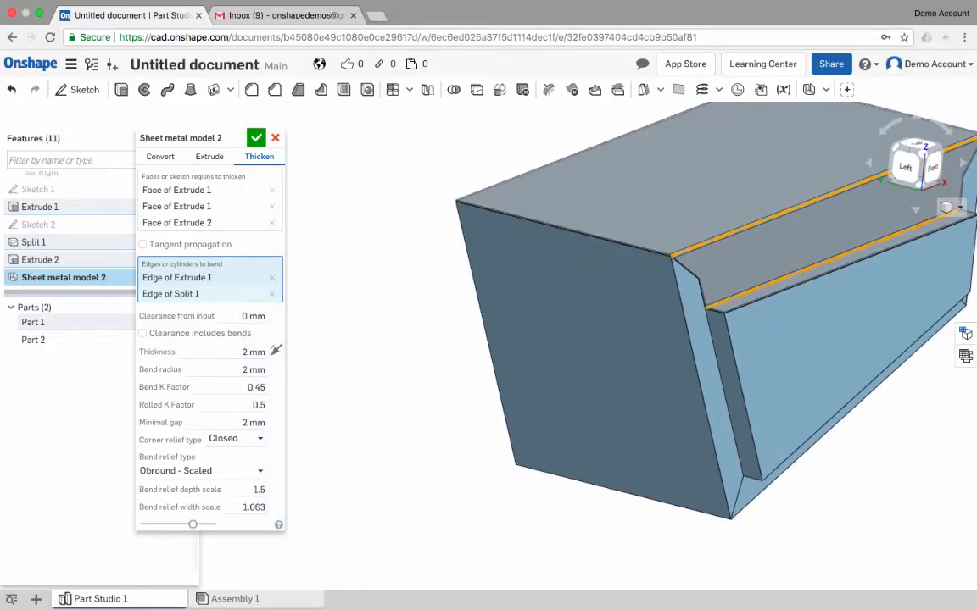
pyautogui.click(256, 138)
# - Start another thickened sheet metal model from the bottom wall, the lower front border and the opening's lower face
pyautogui.moveTo(628, 356); pyautogui.dragTo(581, 255, button='right')
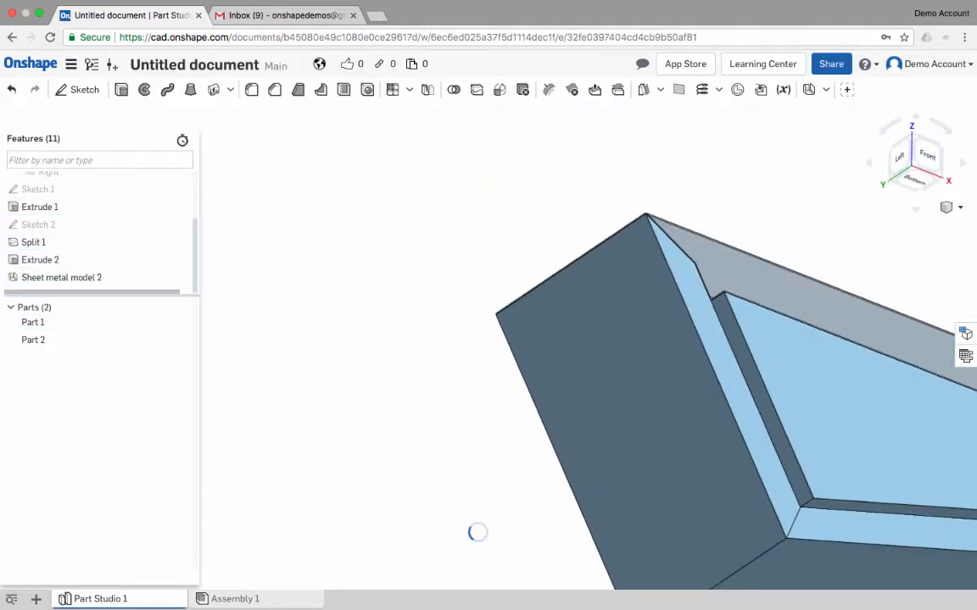
pyautogui.moveTo(581, 254); pyautogui.dragTo(353, 176, button='middle')
pyautogui.scroll(-3, 618, 300)
pyautogui.click(826, 90)
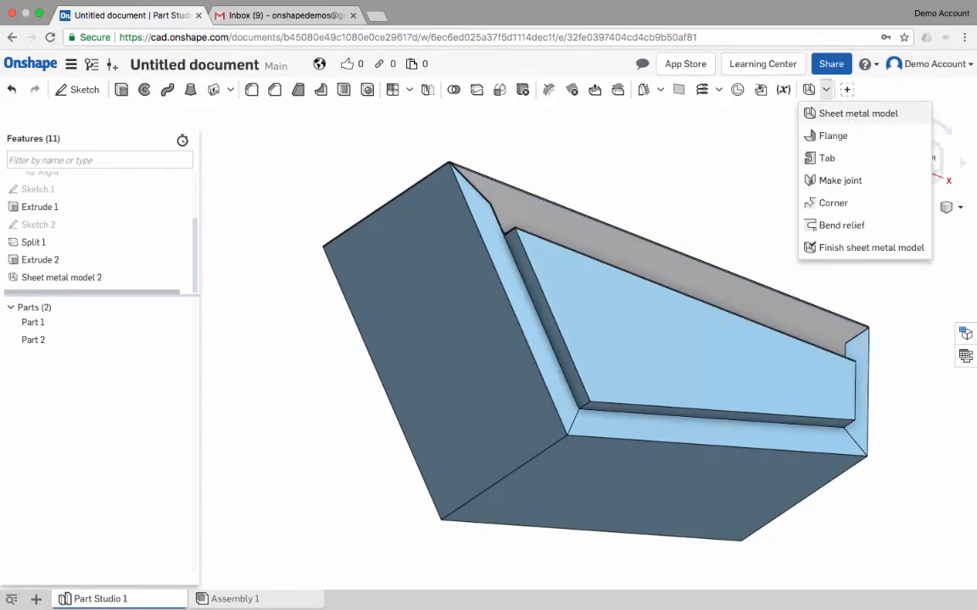
pyautogui.click(834, 136)
pyautogui.click(628, 409)
pyautogui.click(609, 425)
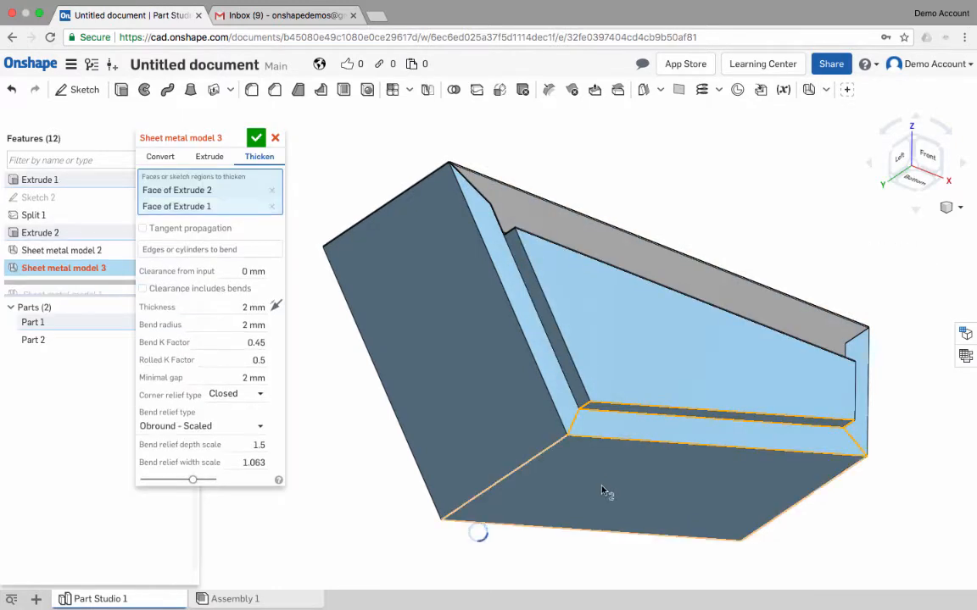
pyautogui.click(602, 489)
# - Bend the bottom wall's front edge and the opening's lower edge, and accept the sheet metal model
pyautogui.moveTo(642, 441); pyautogui.dragTo(679, 391, button='middle')
pyautogui.click(211, 266)
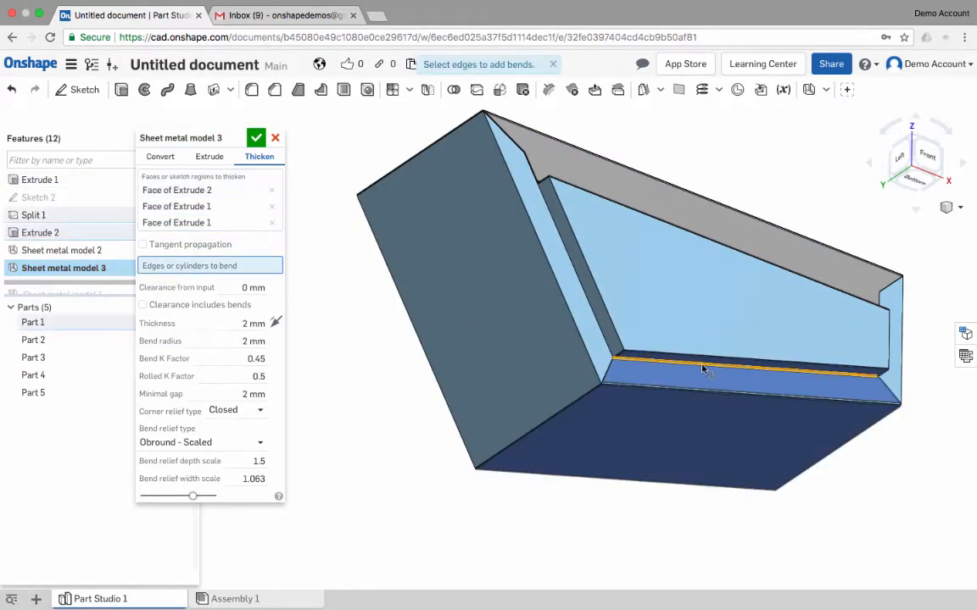
pyautogui.click(701, 390)
pyautogui.click(700, 395)
pyautogui.moveTo(687, 398); pyautogui.dragTo(466, 407, button='right')
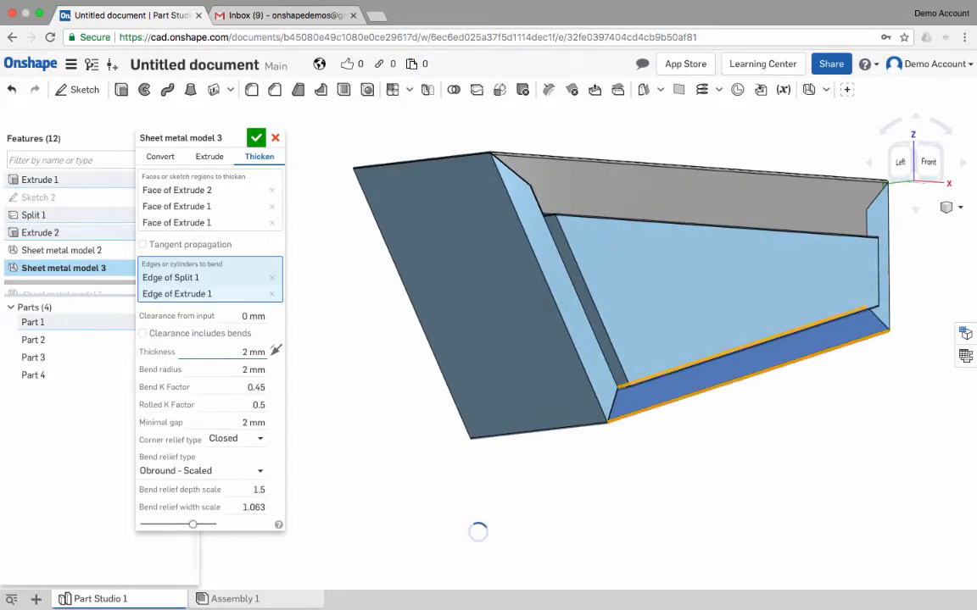
pyautogui.moveTo(255, 352); pyautogui.dragTo(364, 280, button='right')
pyautogui.press('Return')
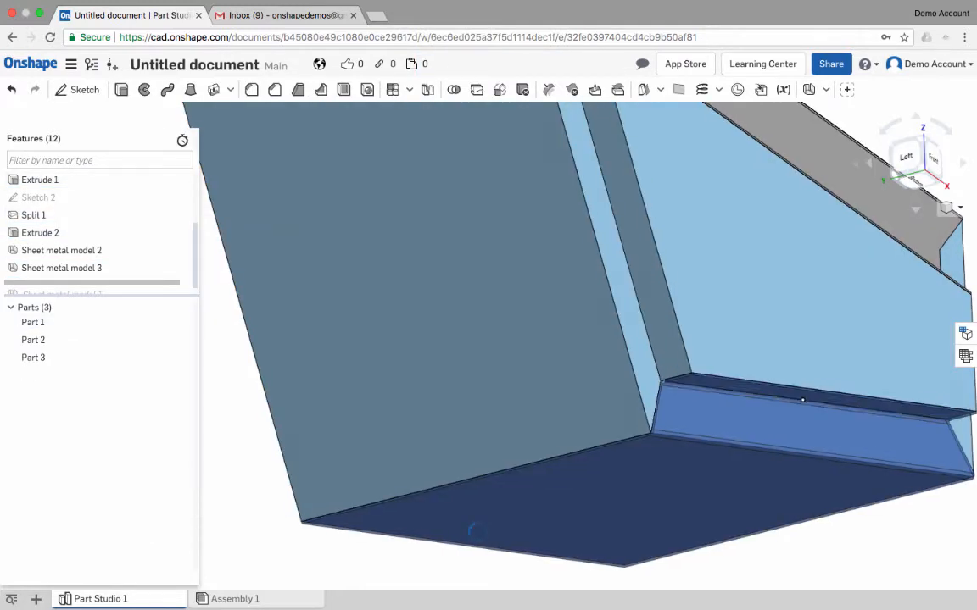
# - Roll the feature history forward past Sheet metal model 1 to rebuild all three sheet metal parts
pyautogui.scroll(-4, 813, 394)
pyautogui.moveTo(827, 388); pyautogui.dragTo(780, 428, button='right')
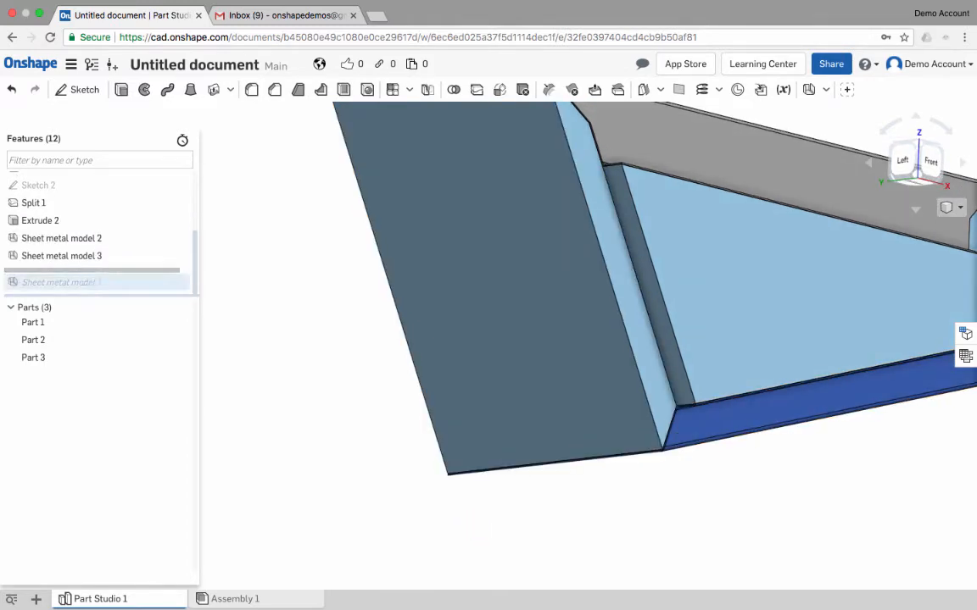
pyautogui.moveTo(93, 271); pyautogui.dragTo(93, 291)
pyautogui.moveTo(676, 407); pyautogui.dragTo(598, 419, button='middle')
pyautogui.scroll(-1, 597, 419)
pyautogui.scroll(-1, 598, 409)
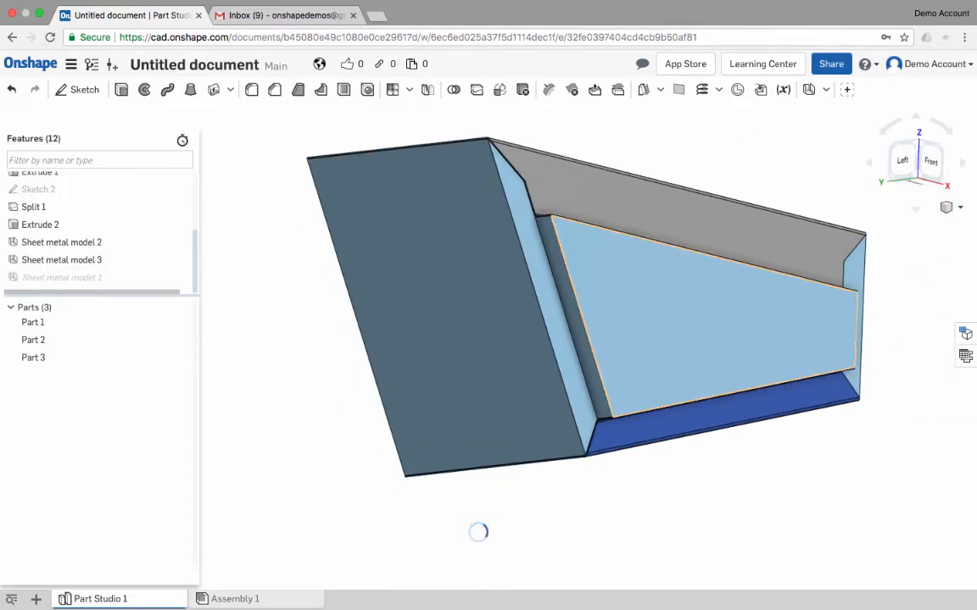
pyautogui.moveTo(598, 409); pyautogui.dragTo(570, 471, button='right')
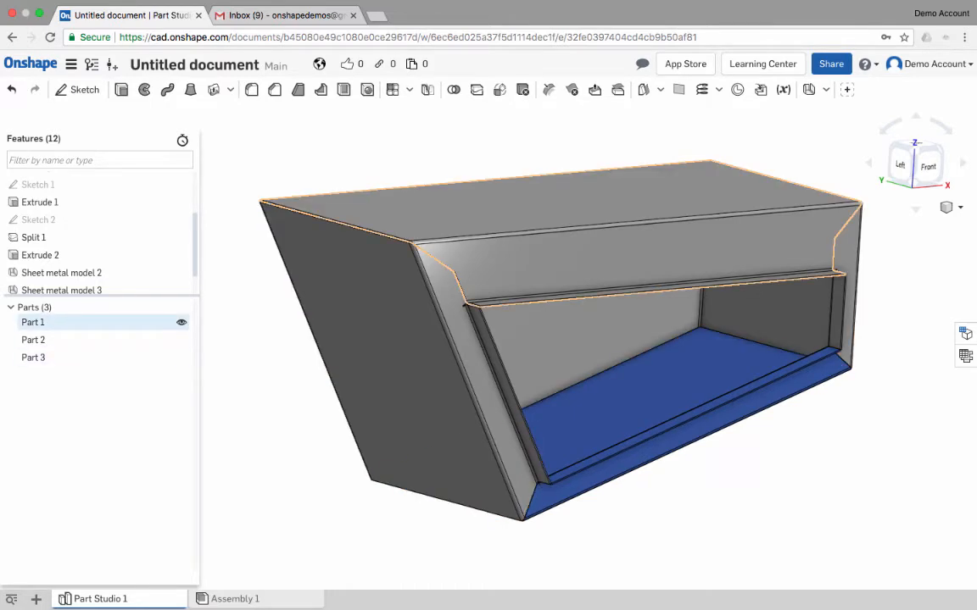
# - Select the top part and examine the bend tables and flat patterns of Sheet metal model 2 and Sheet metal model 3
pyautogui.click(161, 322)
pyautogui.click(965, 356)
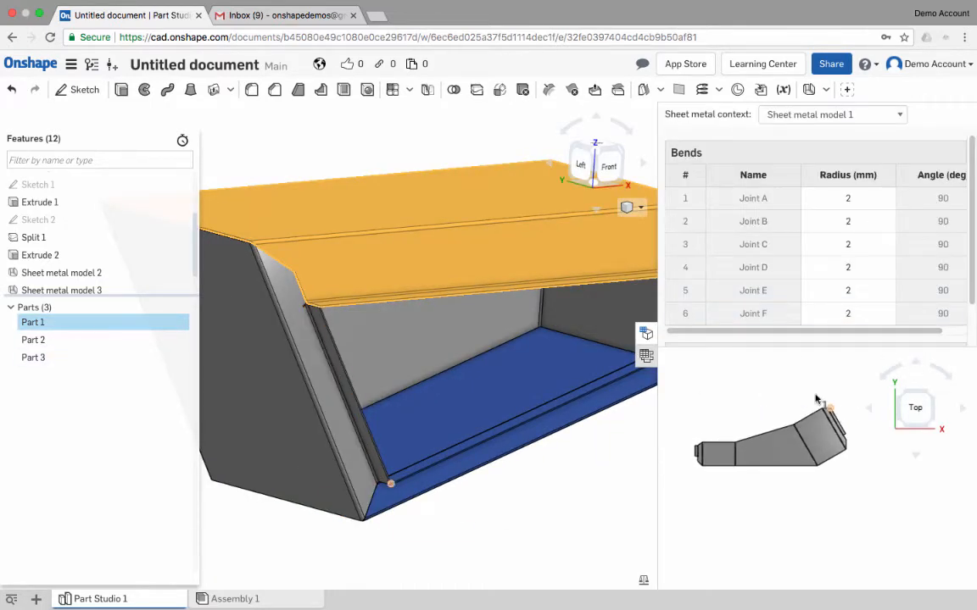
pyautogui.click(831, 115)
pyautogui.click(797, 126)
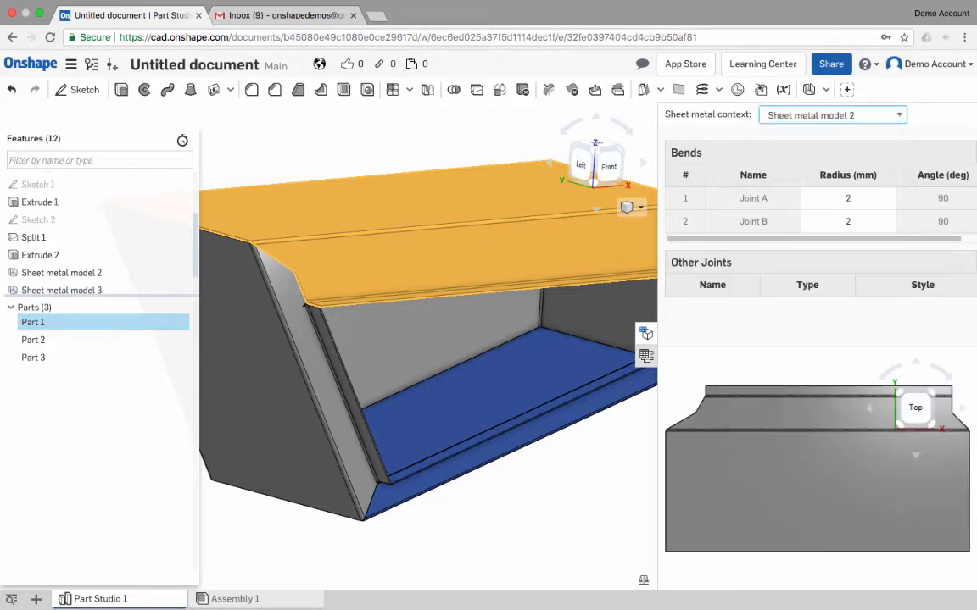
pyautogui.click(830, 115)
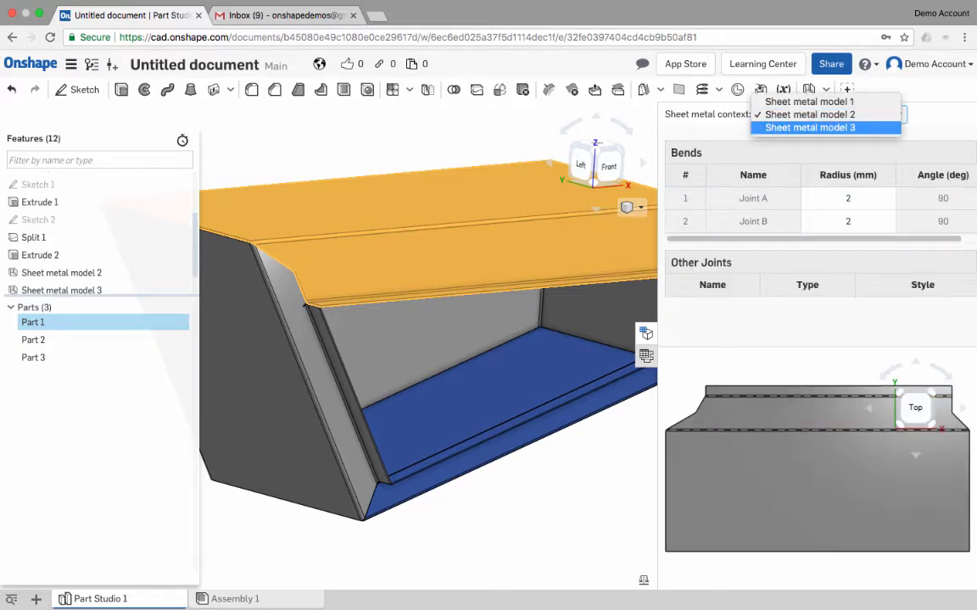
pyautogui.click(806, 127)
pyautogui.scroll(-5, 546, 397)
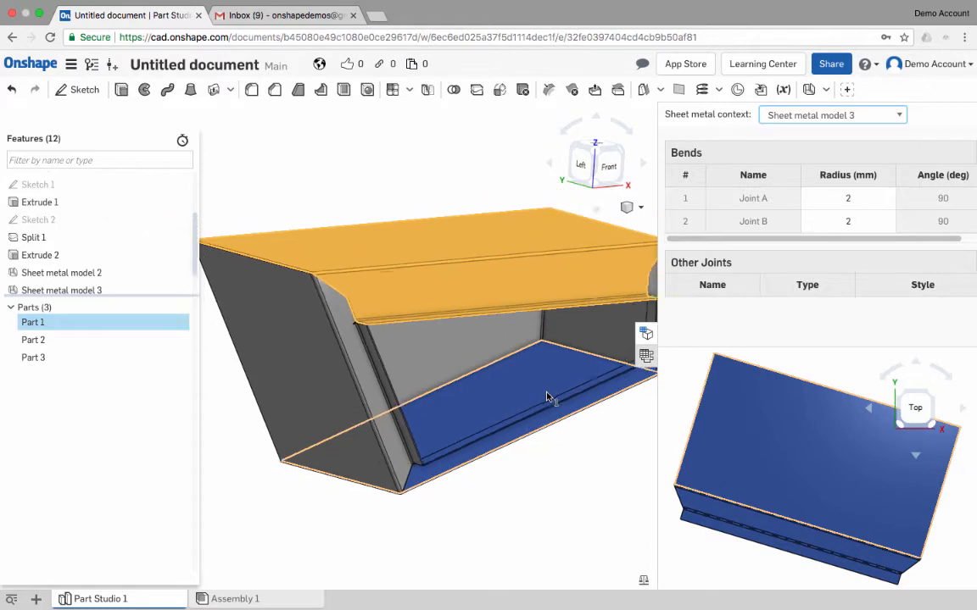
pyautogui.moveTo(506, 352); pyautogui.dragTo(570, 426, button='right')
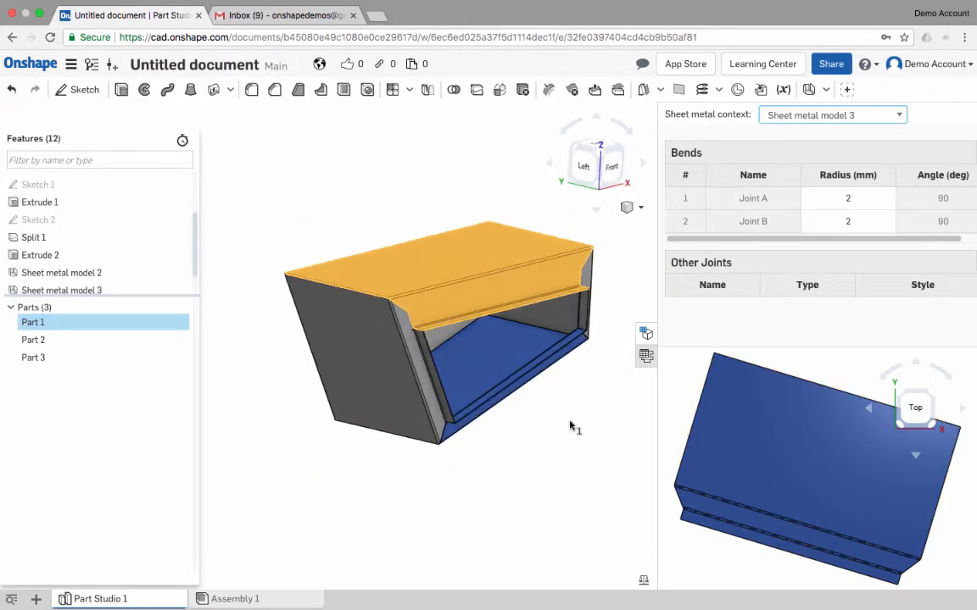